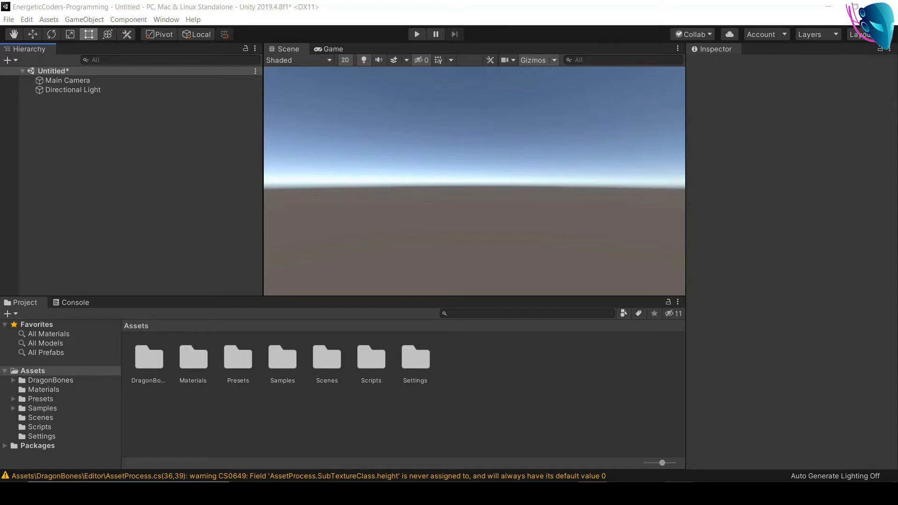
Step: Switch to the browser and look through the top free game assets on itch.io
{"action": "left_click", "coordinate": [361, 494]}
{"action": "middle_click", "coordinate": [482, 319]}
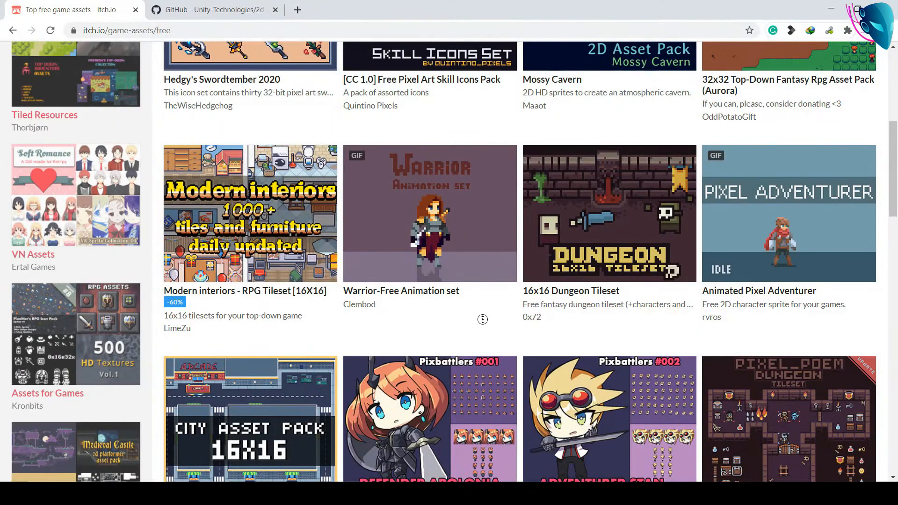
{"action": "scroll", "coordinate": [482, 319], "scroll_direction": "up", "scroll_amount": 7}
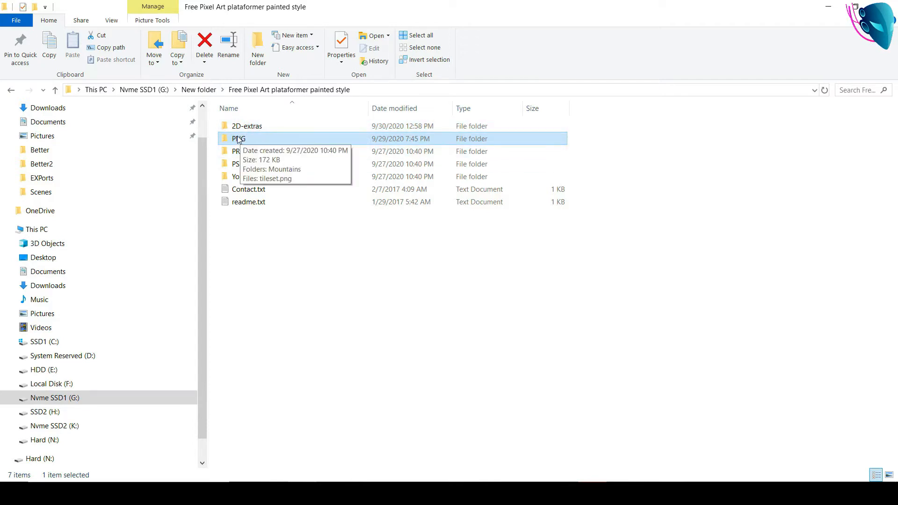
Step: Import the PNG folder of the downloaded platformer art pack into the project's Assets and open its tileset image for viewing
{"action": "left_click_drag", "start_coordinate": [239, 140], "coordinate": [457, 395]}
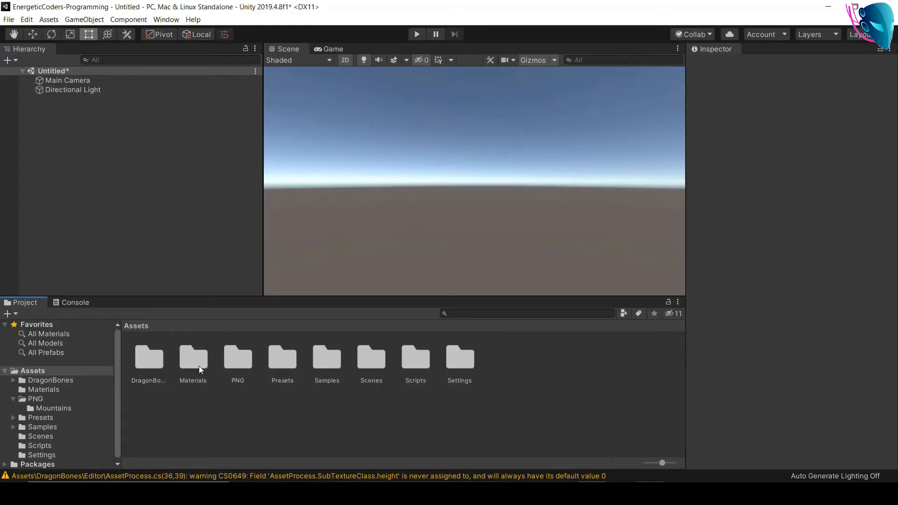
{"action": "double_click", "coordinate": [232, 362]}
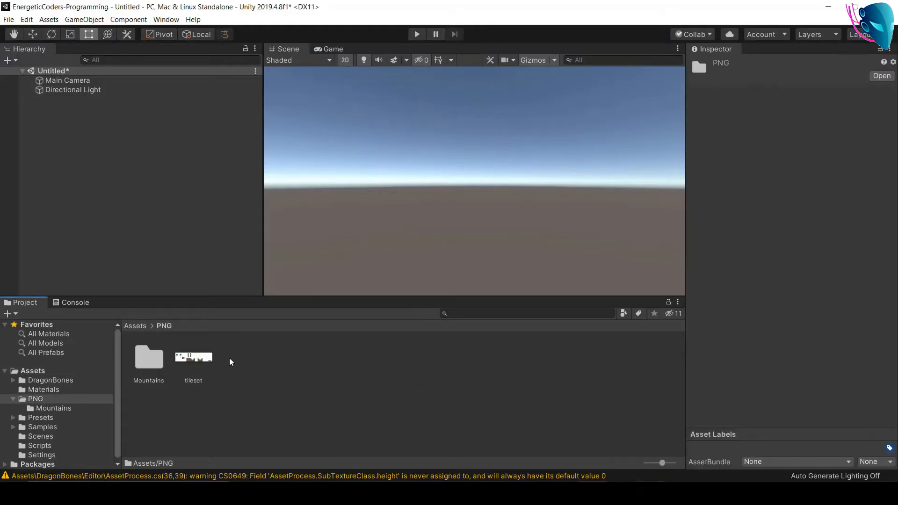
{"action": "double_click", "coordinate": [199, 361]}
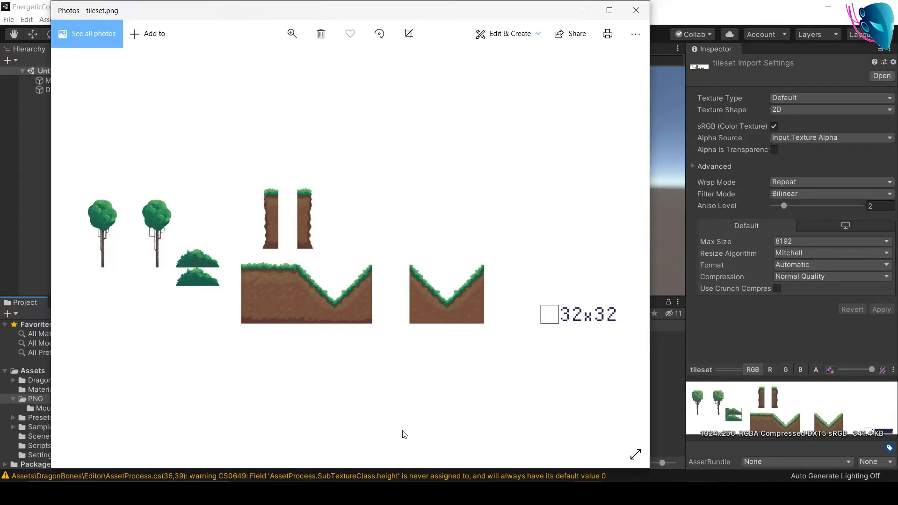
Step: Check the tile size stated in the Modern interiors listing on itch.io, and close the tileset image preview
{"action": "key", "text": "alt+Tab"}
{"action": "scroll", "coordinate": [617, 202], "scroll_direction": "down", "scroll_amount": 2}
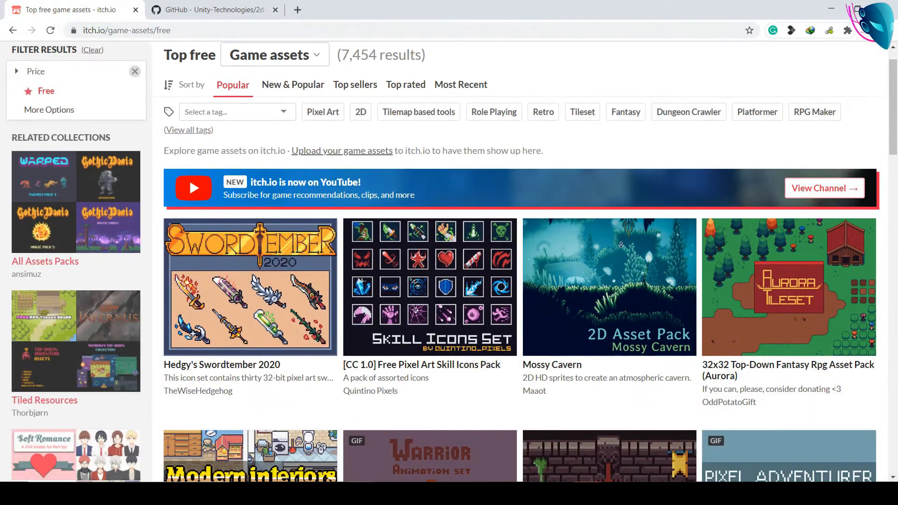
{"action": "scroll", "coordinate": [622, 245], "scroll_direction": "down", "scroll_amount": 4}
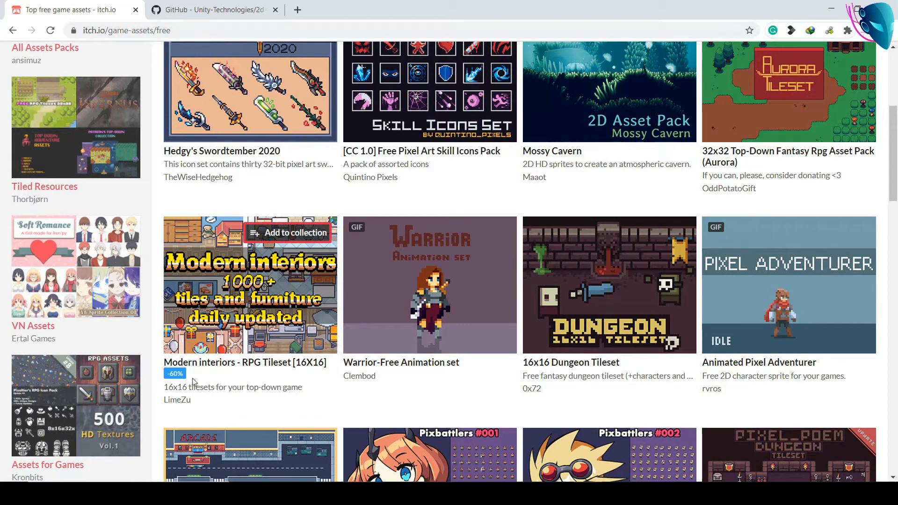
{"action": "left_click_drag", "start_coordinate": [164, 387], "coordinate": [216, 387]}
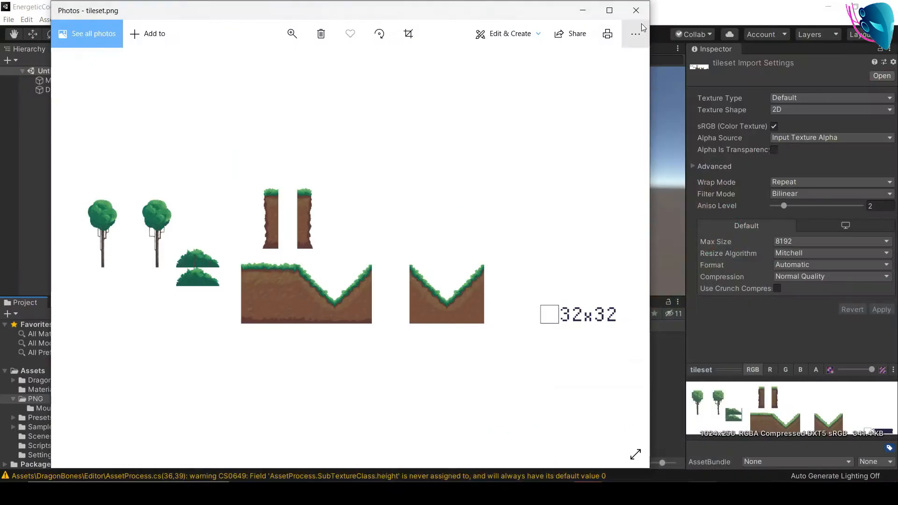
{"action": "left_click", "coordinate": [636, 10]}
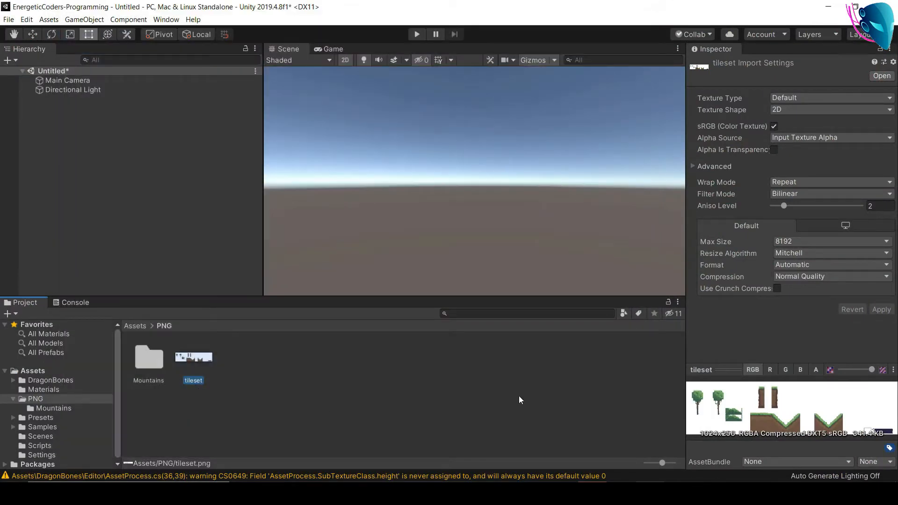
Step: Set the tileset's texture type to Sprite (2D and UI), pixels per unit to 32 and sprite mode to Multiple
{"action": "left_click", "coordinate": [789, 97]}
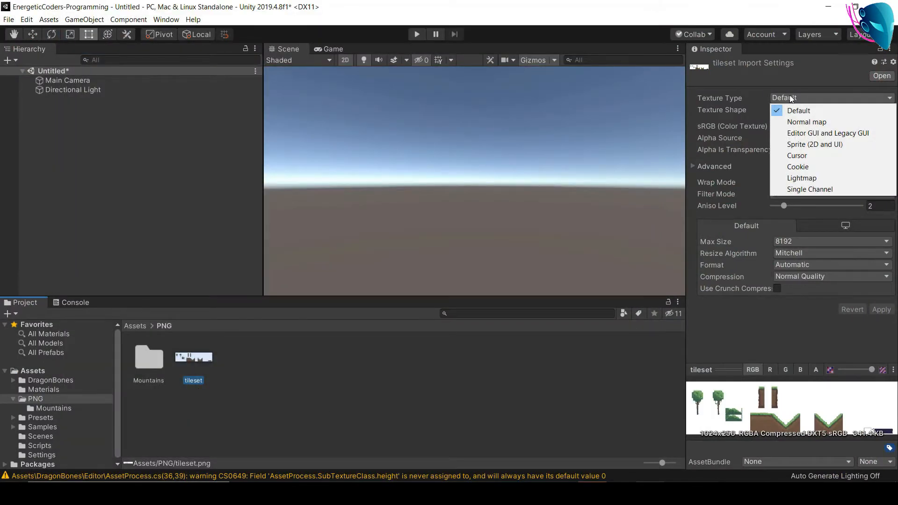
{"action": "left_click", "coordinate": [809, 145]}
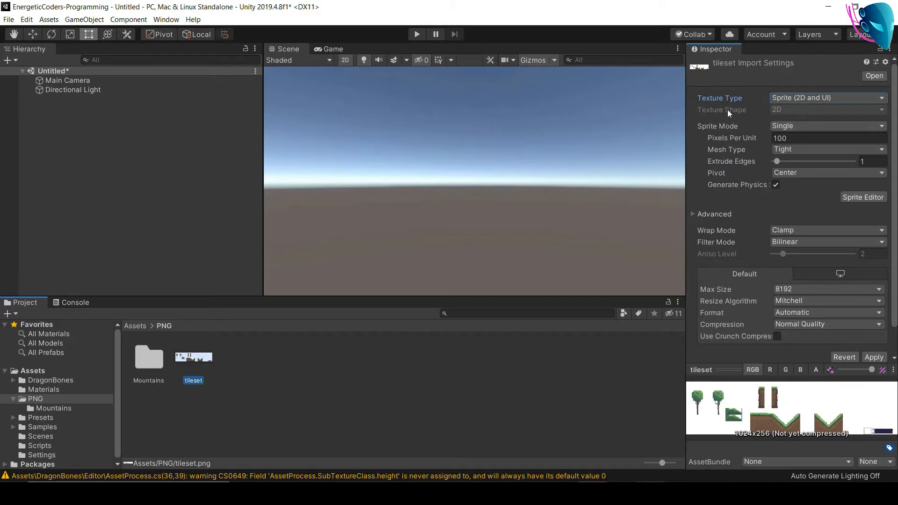
{"action": "left_click", "coordinate": [798, 138]}
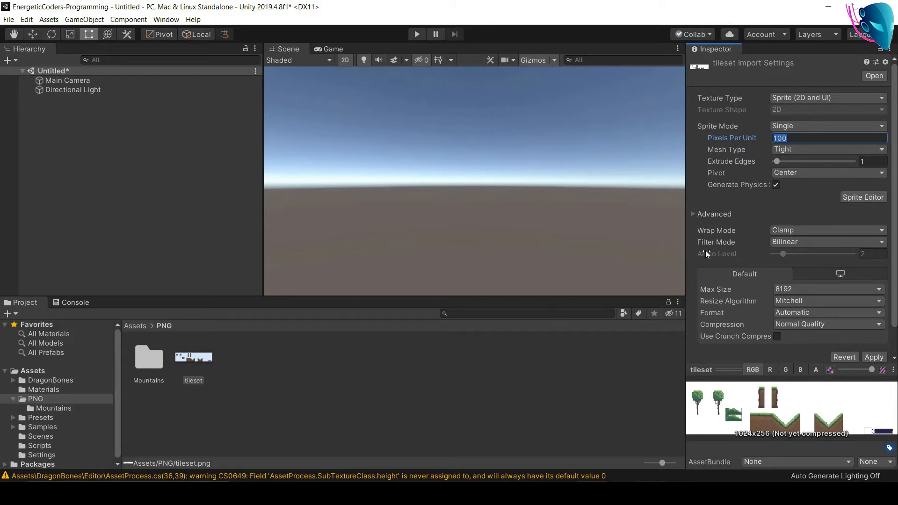
{"action": "type", "text": "32"}
{"action": "left_click", "coordinate": [800, 127]}
{"action": "left_click", "coordinate": [802, 151]}
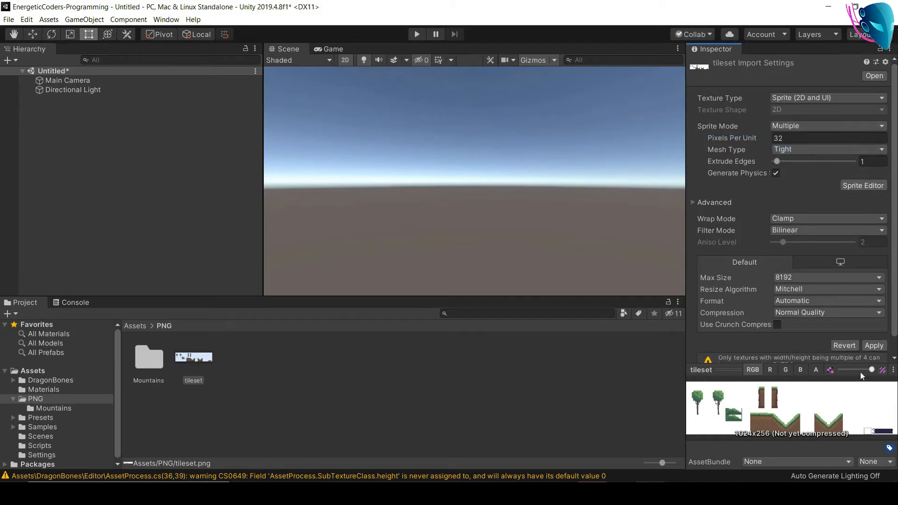
Step: Set the tileset's filter mode to Point (no filter) and compression to None, and apply the import settings
{"action": "left_click", "coordinate": [793, 232]}
{"action": "left_click", "coordinate": [795, 242]}
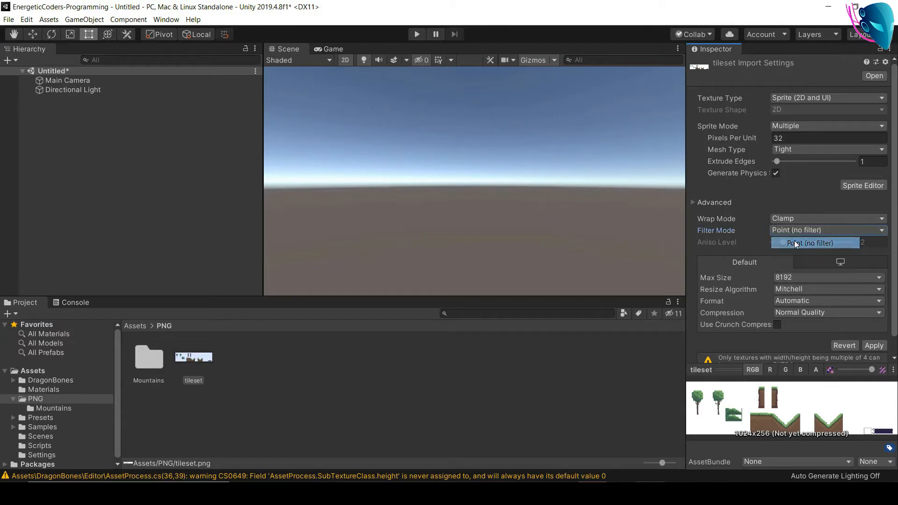
{"action": "left_click", "coordinate": [790, 317]}
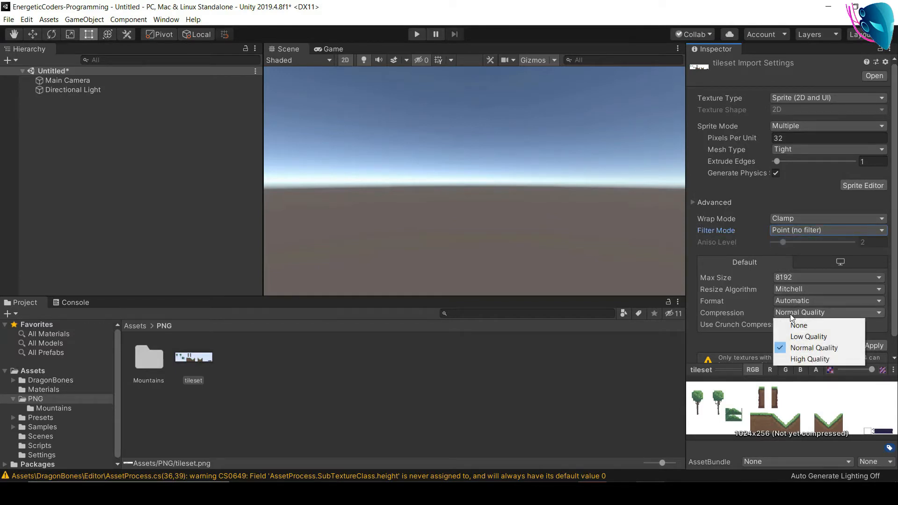
{"action": "left_click", "coordinate": [796, 324]}
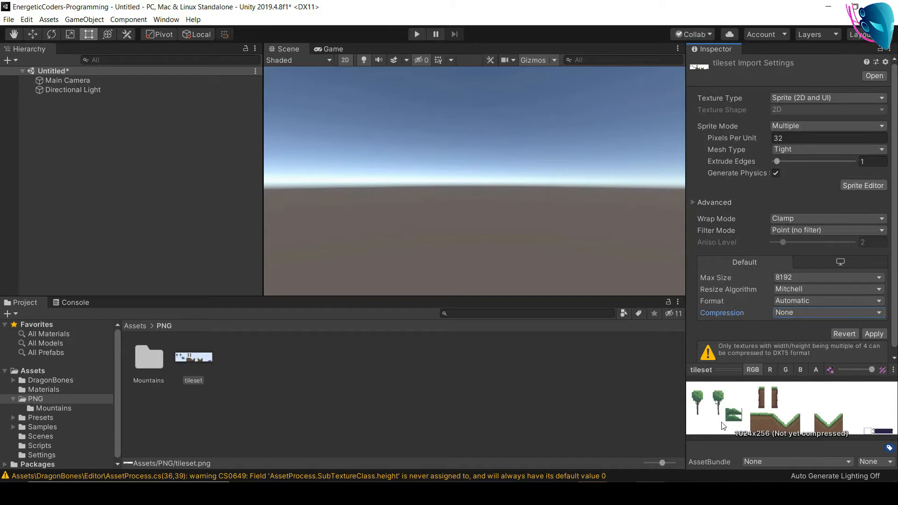
{"action": "left_click", "coordinate": [874, 334]}
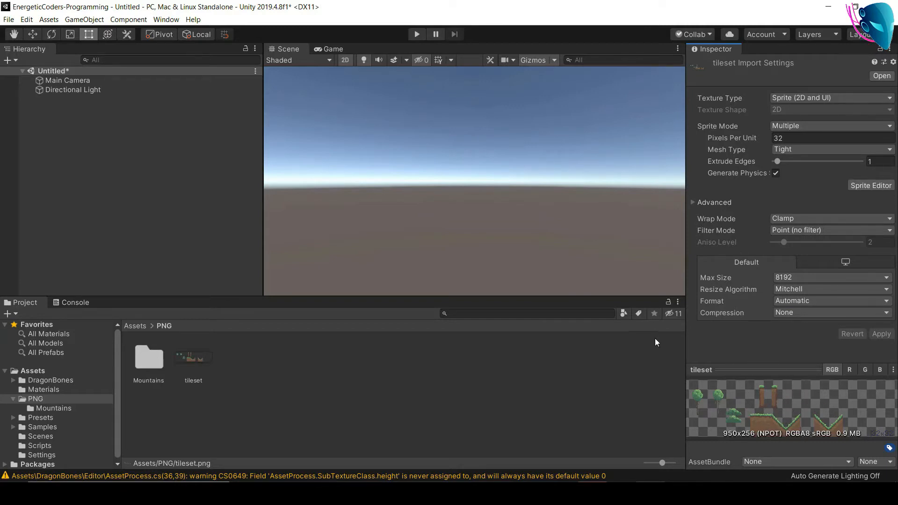
Step: Check the anti-aliasing (MSAA) setting of the UniversalRP-HighQuality asset assigned in the project's graphics settings
{"action": "left_click", "coordinate": [33, 19]}
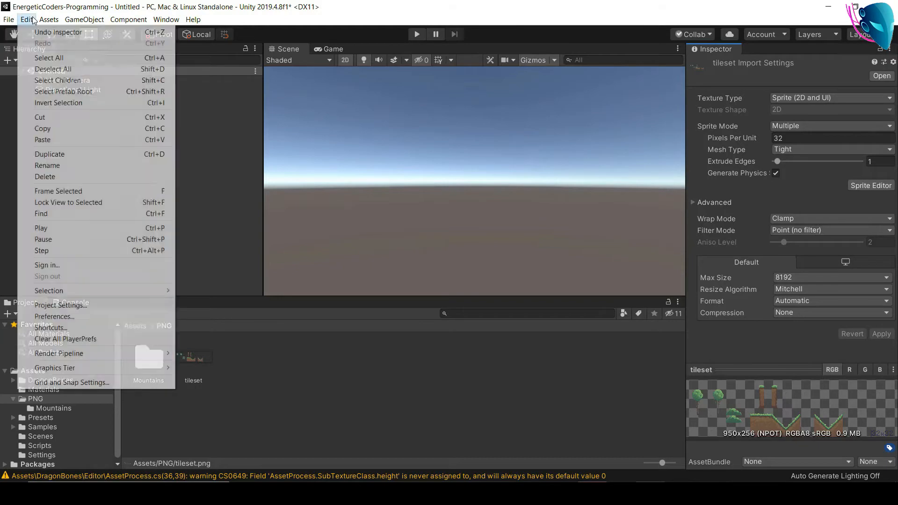
{"action": "left_click", "coordinate": [61, 305]}
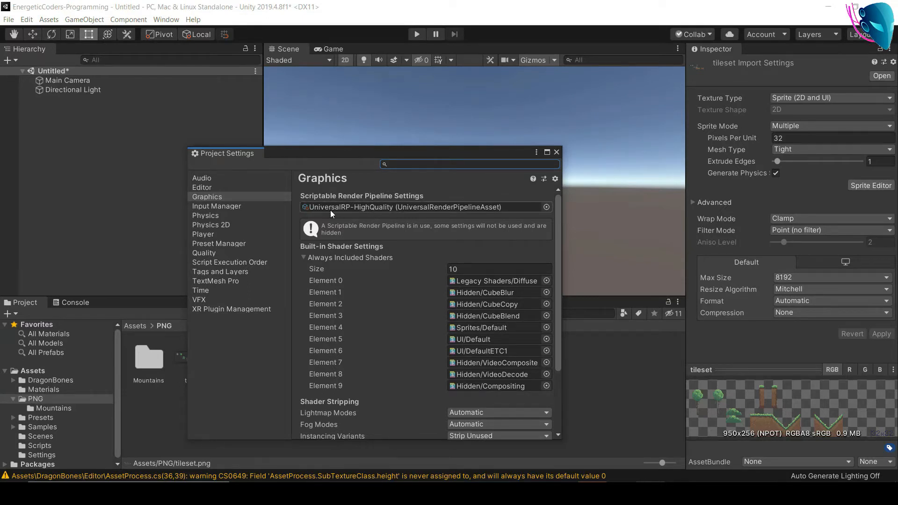
{"action": "double_click", "coordinate": [328, 209]}
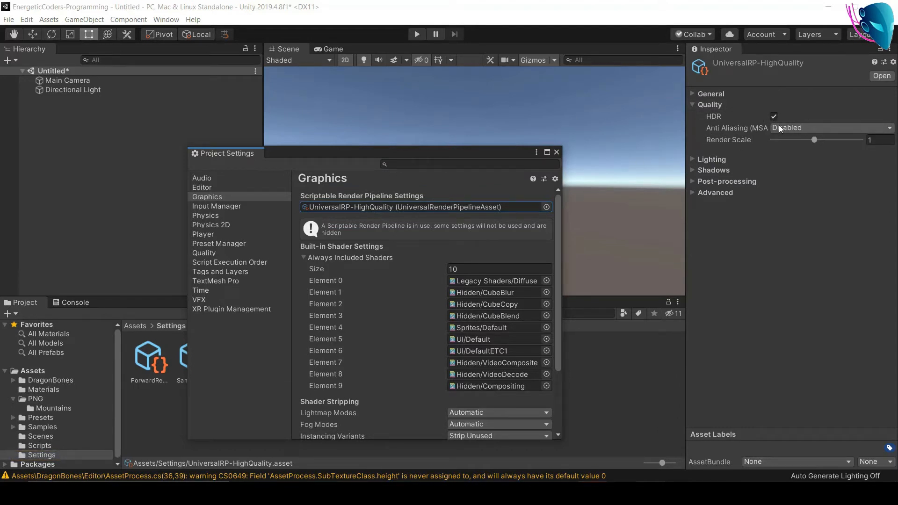
{"action": "left_click", "coordinate": [802, 125]}
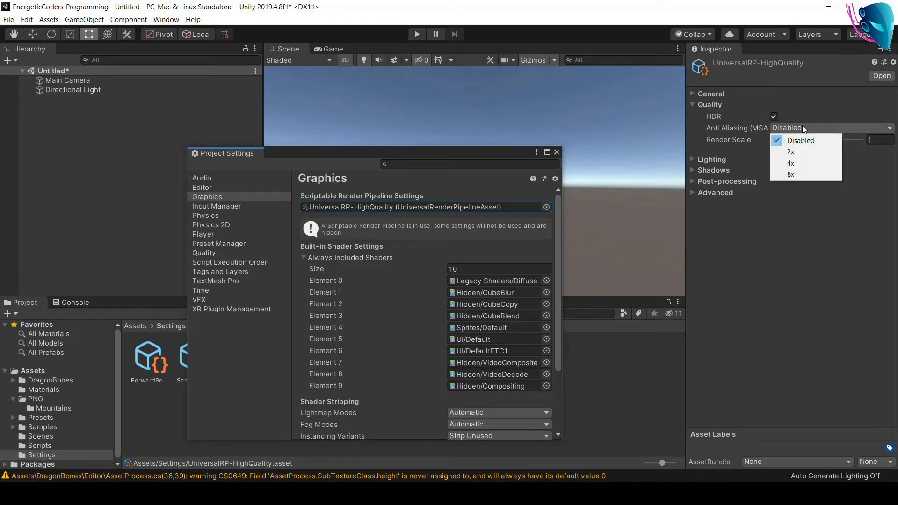
{"action": "left_click", "coordinate": [802, 126]}
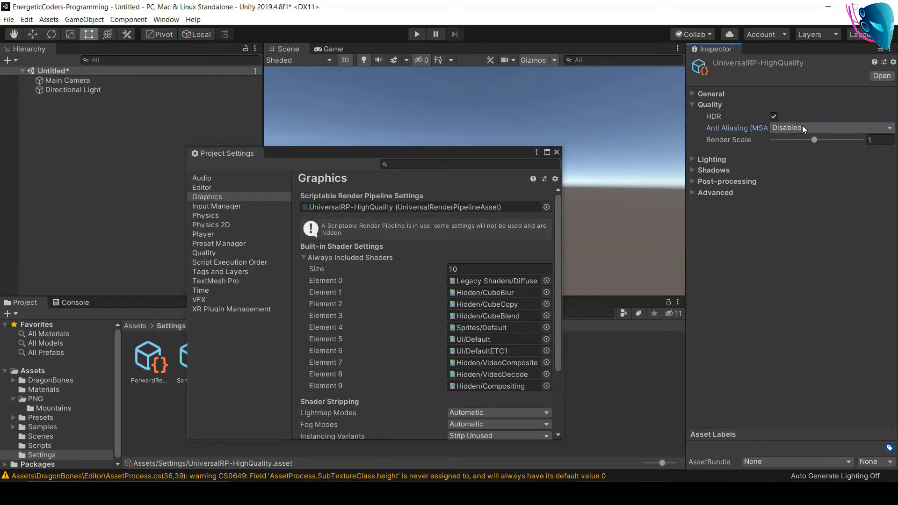
{"action": "left_click", "coordinate": [556, 153]}
Step: Select the tileset in the PNG folder again and try to open it in the Sprite Editor
{"action": "left_click", "coordinate": [104, 397]}
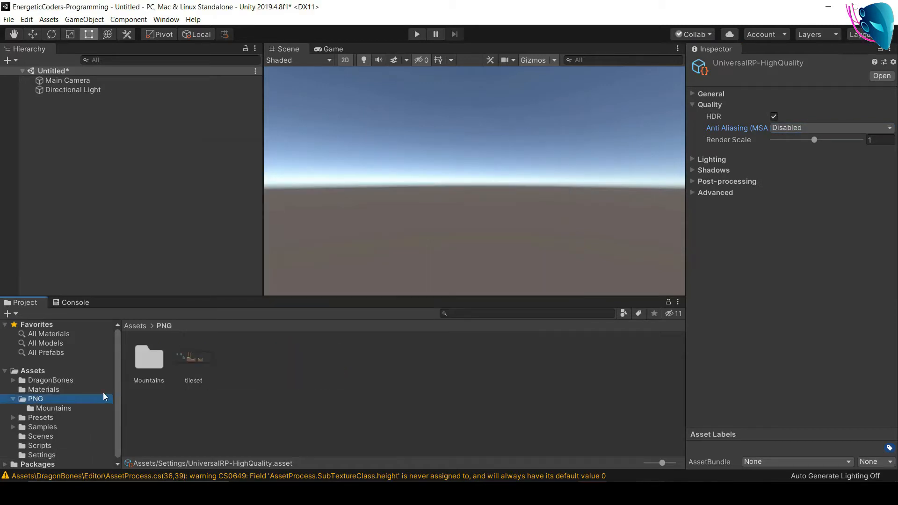
{"action": "left_click", "coordinate": [200, 357]}
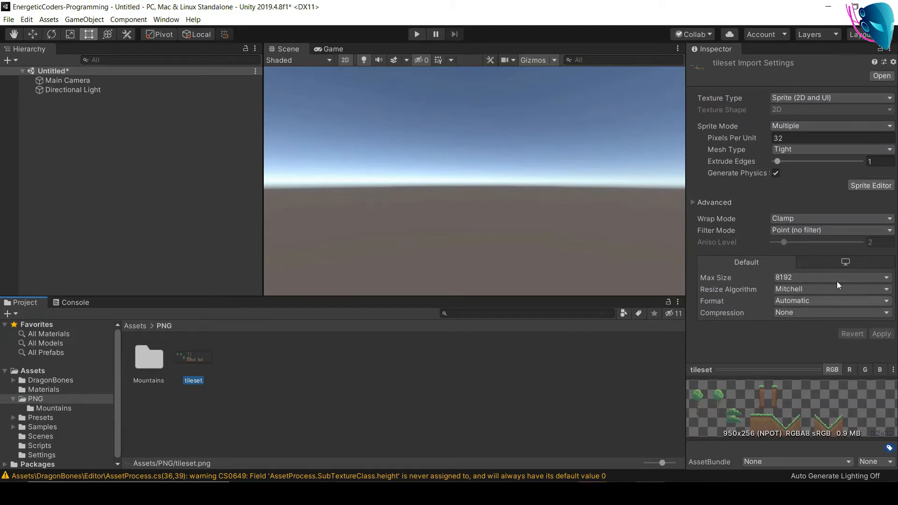
{"action": "left_click", "coordinate": [865, 189]}
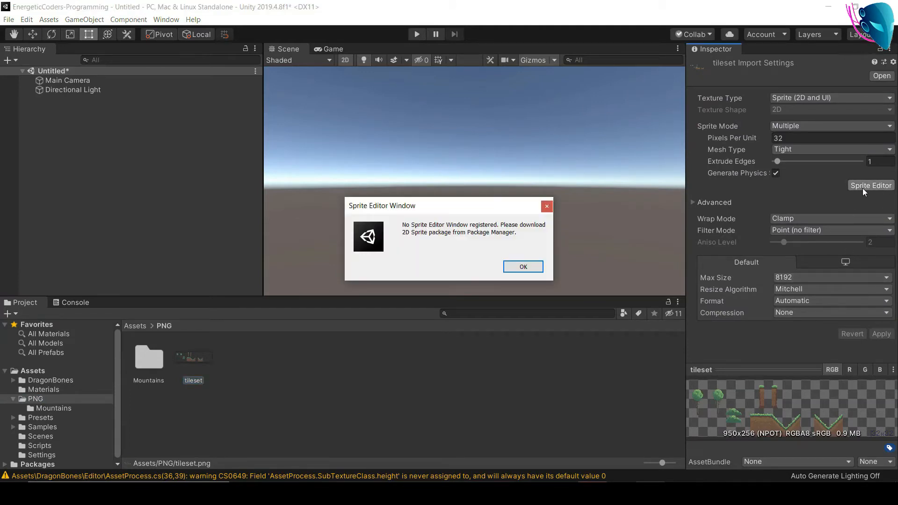
{"action": "left_click", "coordinate": [510, 267]}
Step: Install the 2D Sprite and 2D Tilemap Editor packages through the Package Manager
{"action": "left_click", "coordinate": [162, 20]}
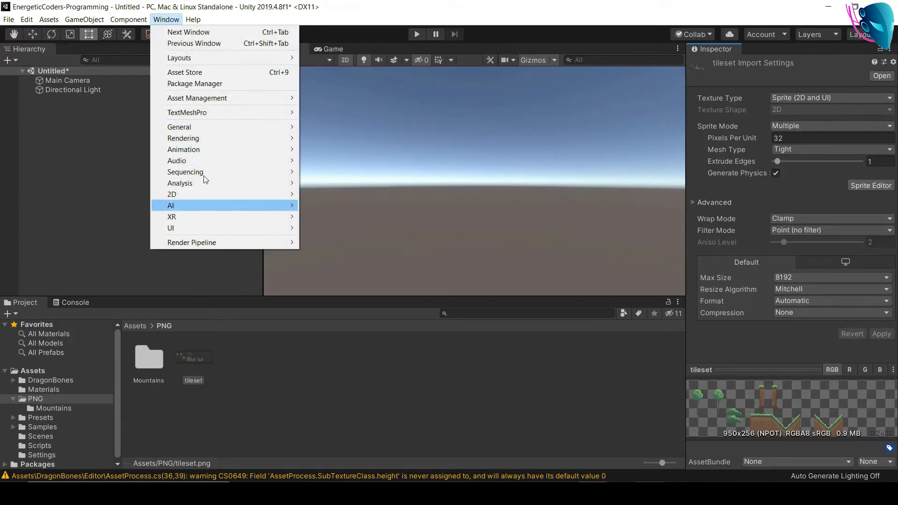
{"action": "left_click", "coordinate": [196, 85]}
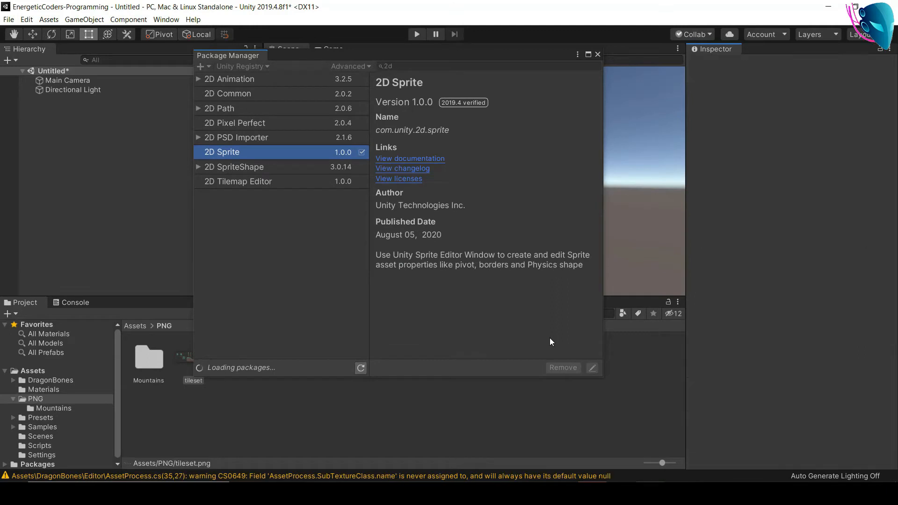
{"action": "left_click", "coordinate": [259, 182]}
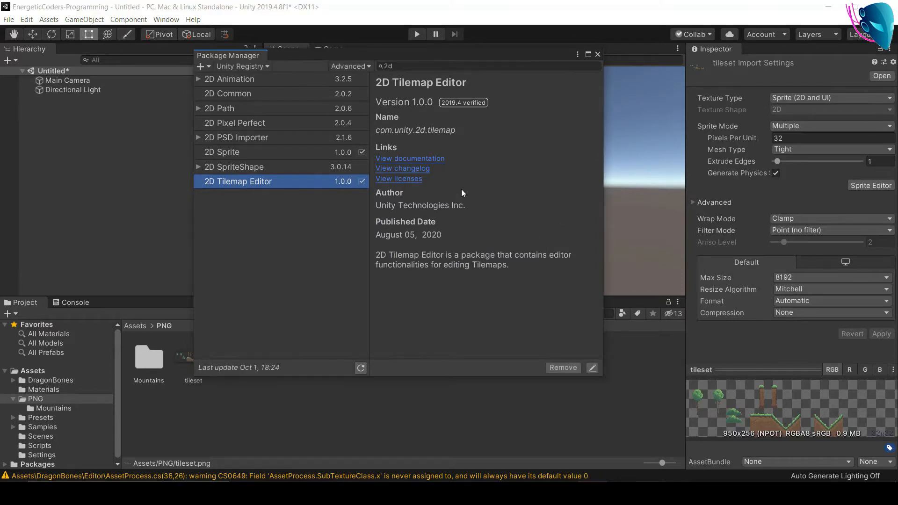
{"action": "left_click", "coordinate": [598, 54]}
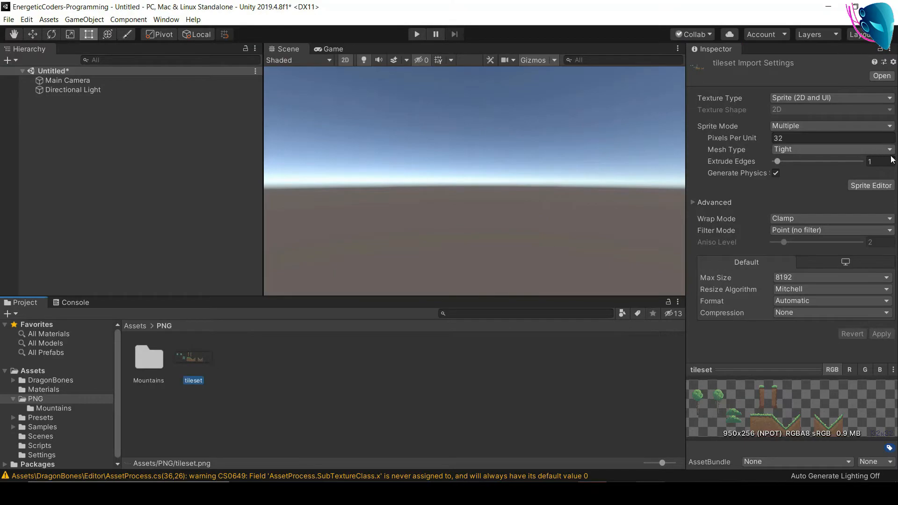
Step: Slice the tileset in the Sprite Editor using Grid By Cell Size with 32 x 32 pixel cells, and apply the slicing
{"action": "left_click", "coordinate": [871, 186]}
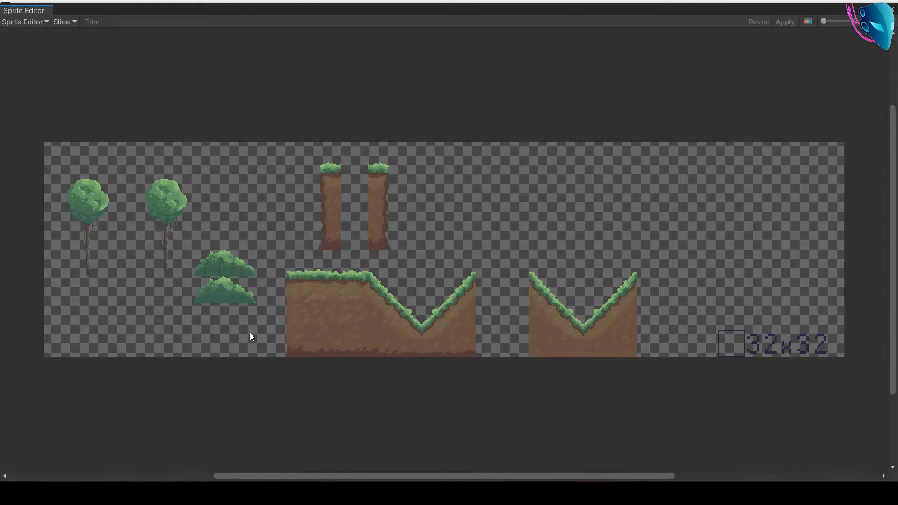
{"action": "left_click", "coordinate": [62, 24]}
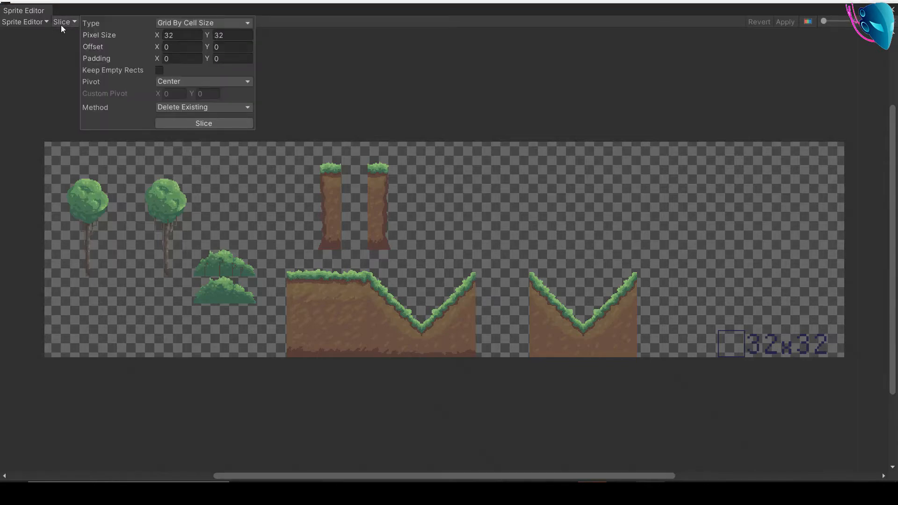
{"action": "left_click", "coordinate": [180, 26]}
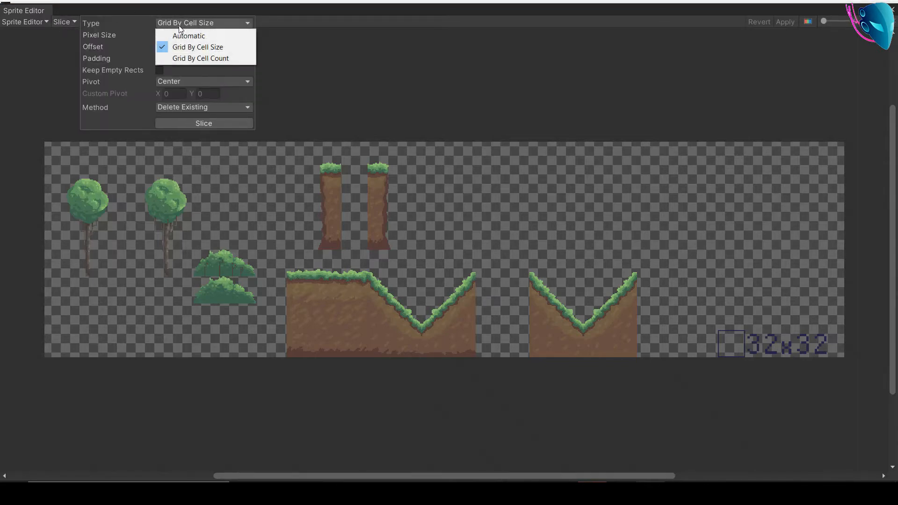
{"action": "left_click", "coordinate": [185, 43]}
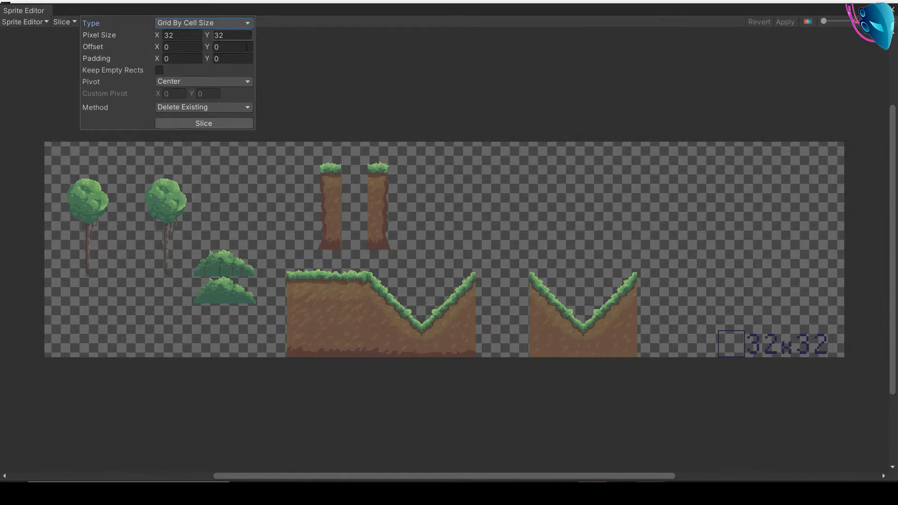
{"action": "left_click", "coordinate": [225, 127]}
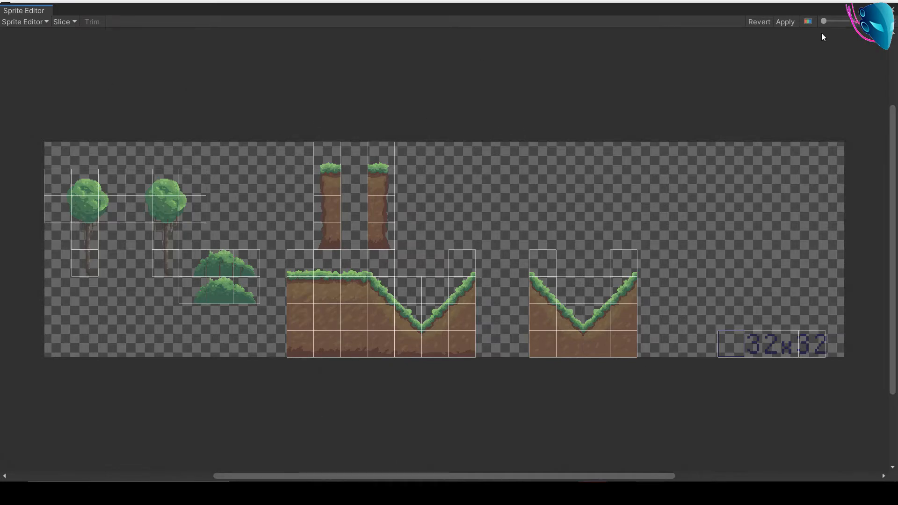
{"action": "left_click", "coordinate": [785, 21]}
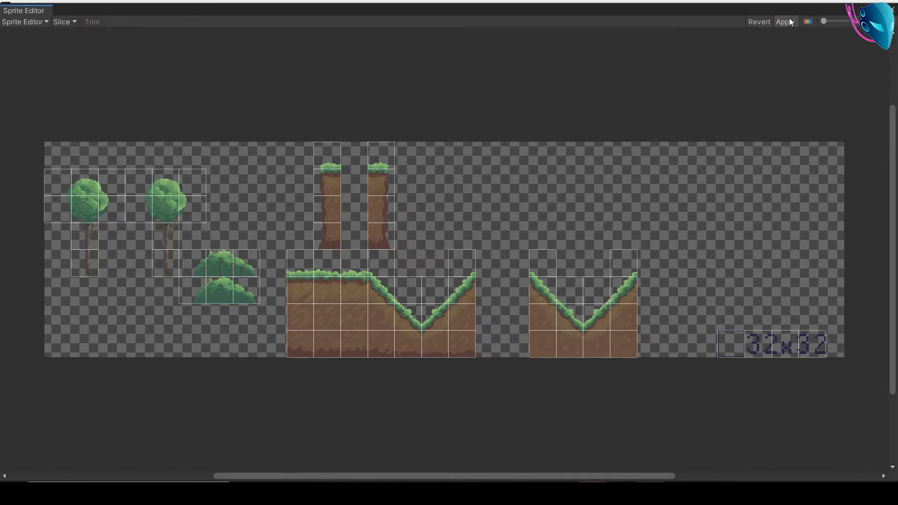
Step: Close the Sprite Editor and add a 2D Tilemap object to the scene
{"action": "left_click", "coordinate": [894, 10]}
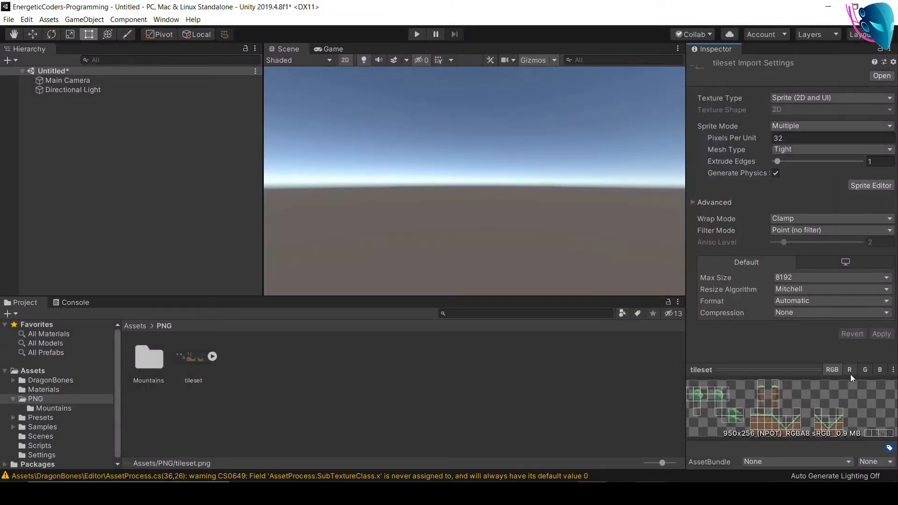
{"action": "left_click", "coordinate": [110, 175]}
{"action": "right_click", "coordinate": [52, 120]}
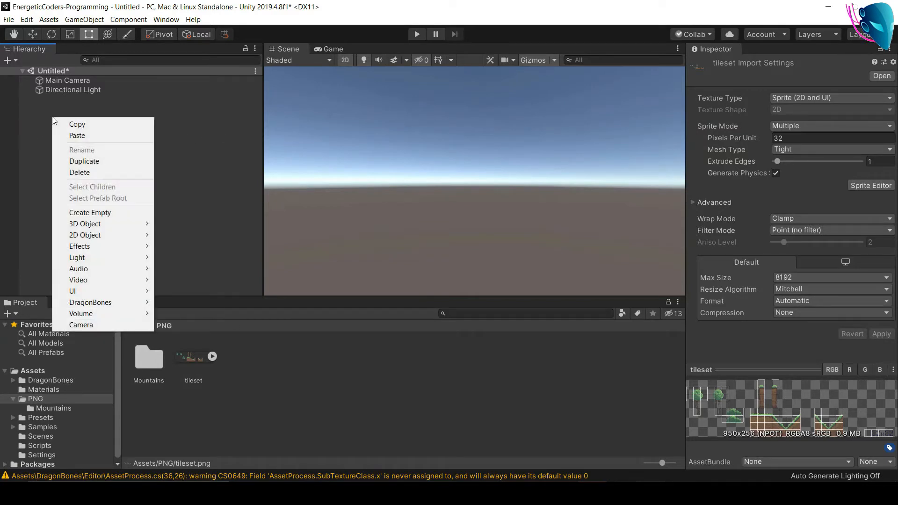
{"action": "mouse_move", "coordinate": [92, 237]}
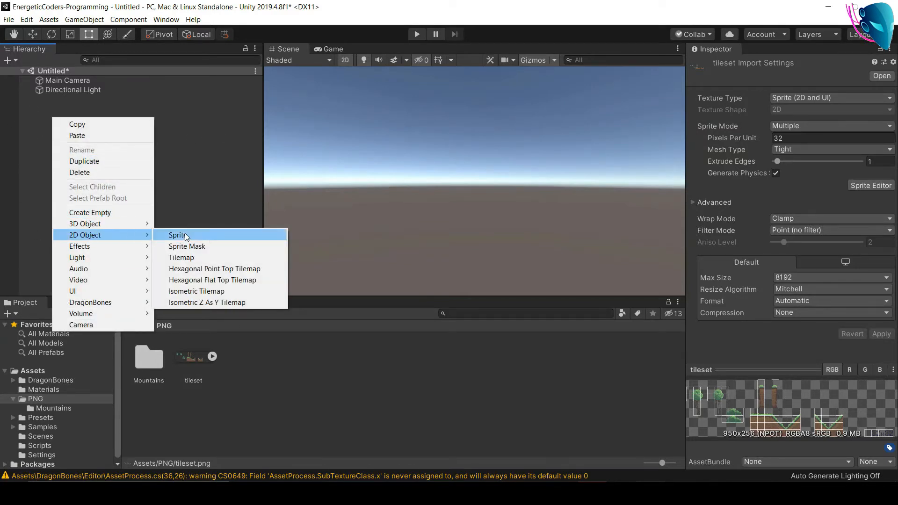
{"action": "left_click", "coordinate": [187, 258]}
{"action": "left_click", "coordinate": [49, 98]}
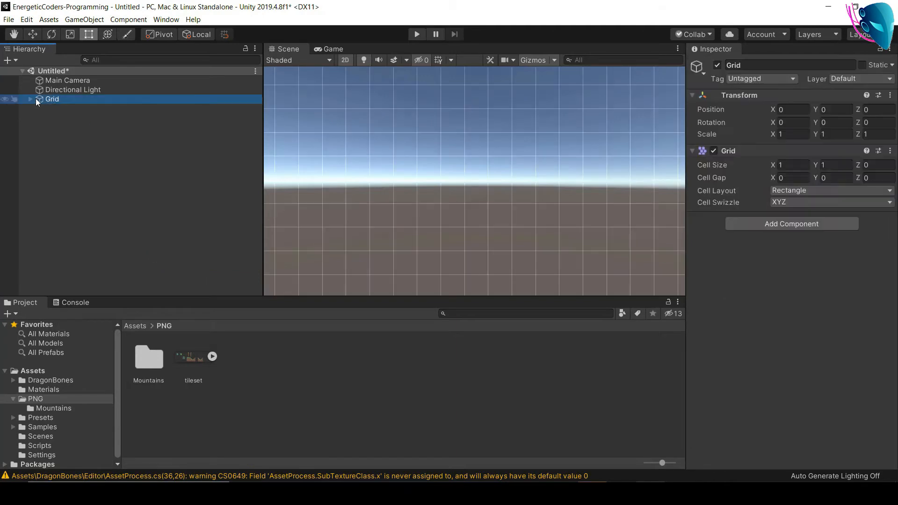
Step: Rename the Tilemap object under Grid to Trees
{"action": "left_click", "coordinate": [30, 100]}
{"action": "left_click", "coordinate": [58, 108]}
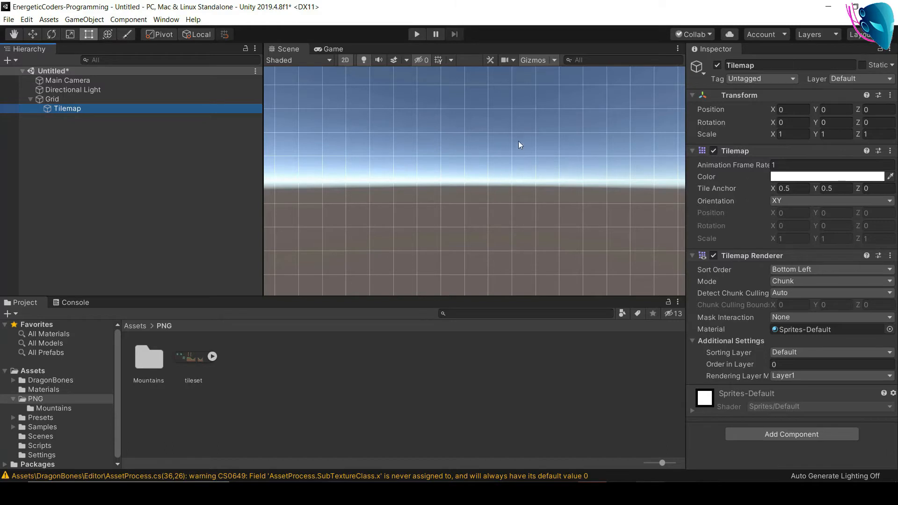
{"action": "left_click", "coordinate": [65, 108]}
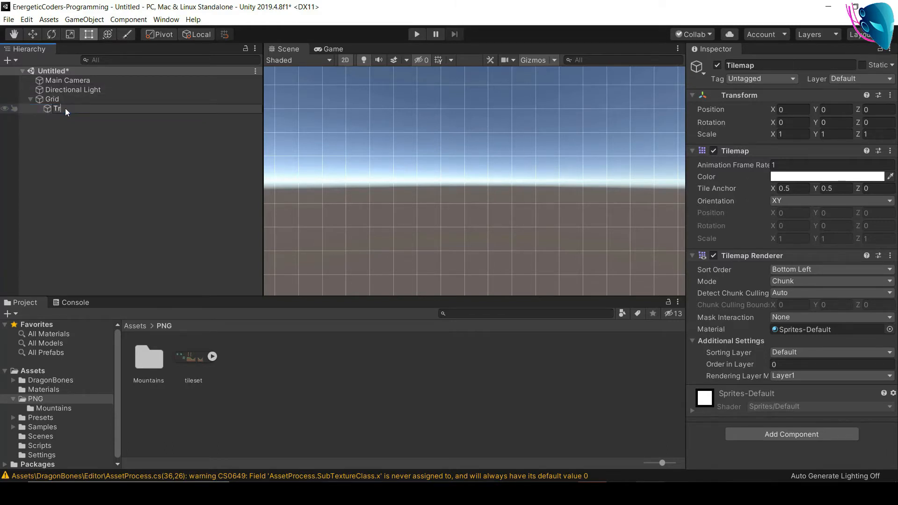
{"action": "key", "text": "Return"}
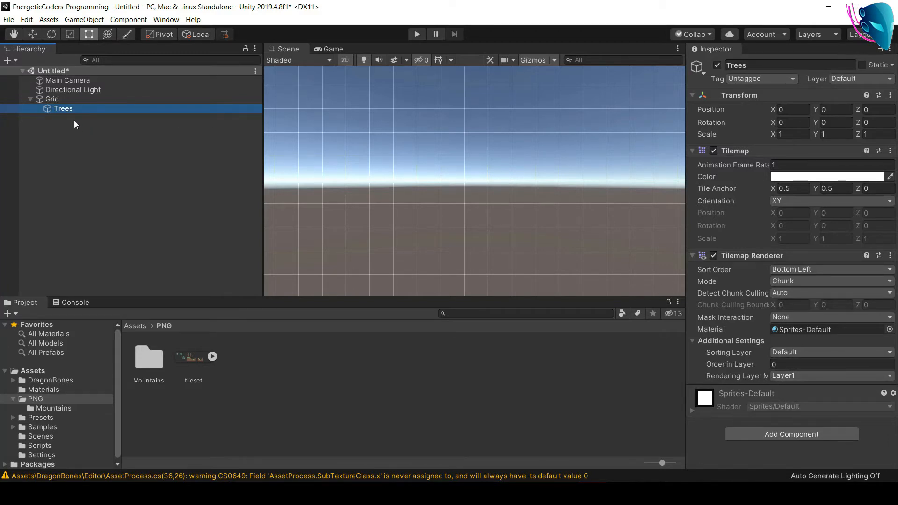
Step: Duplicate the Trees tilemap and rename the copy Platform
{"action": "key", "text": "ctrl+d"}
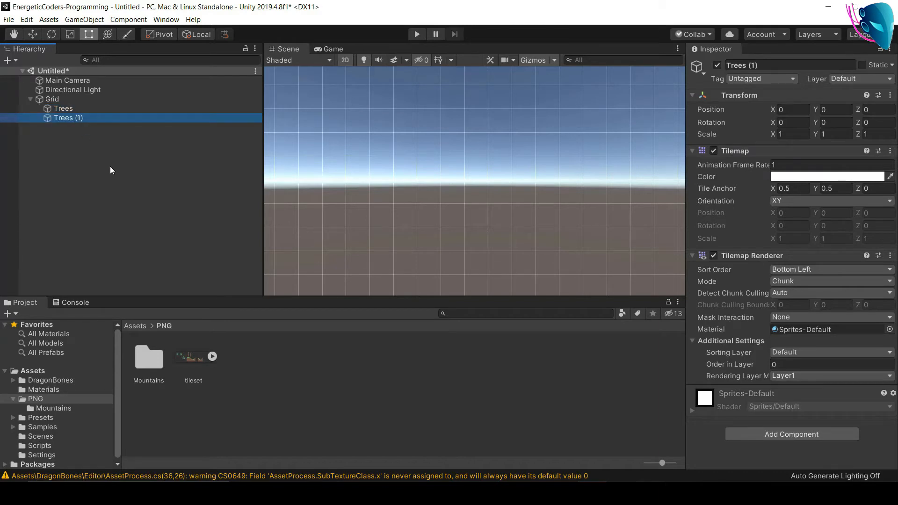
{"action": "key", "text": "F2"}
{"action": "type", "text": "Platform"}
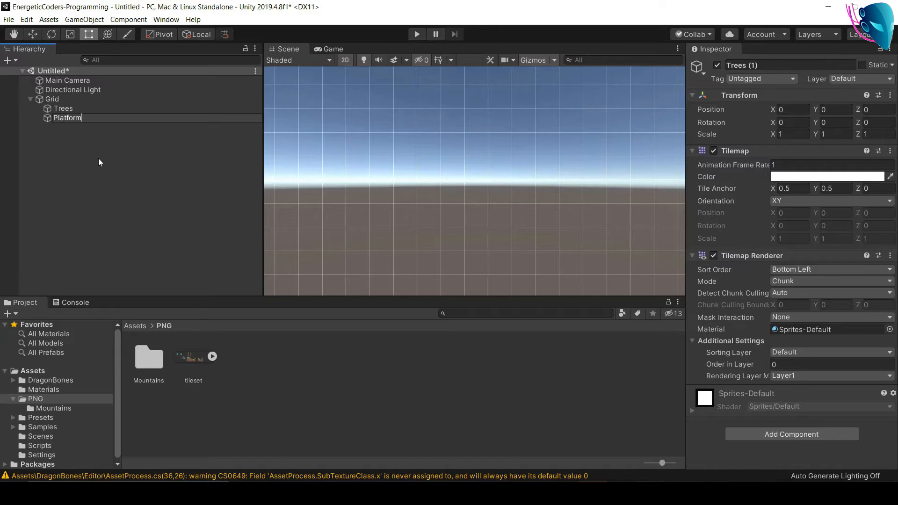
{"action": "key", "text": "Return"}
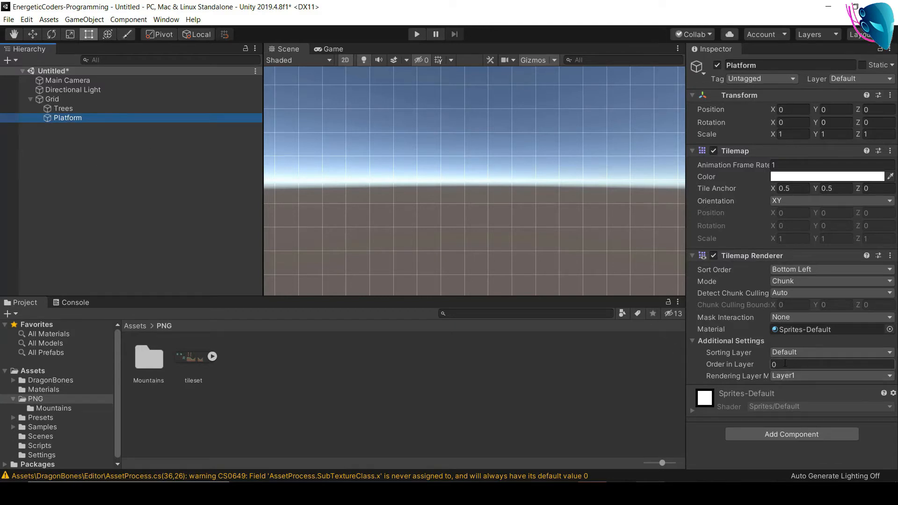
Step: Set the Platform tilemap's Order in Layer to 1 and keep Platform selected
{"action": "left_click", "coordinate": [785, 364]}
{"action": "type", "text": "1"}
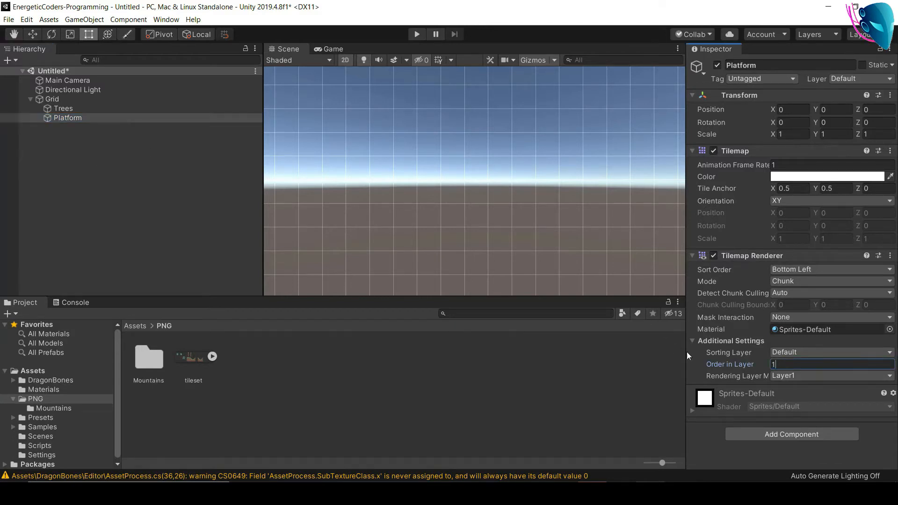
{"action": "left_click", "coordinate": [187, 193]}
{"action": "left_click", "coordinate": [90, 109]}
{"action": "left_click", "coordinate": [87, 118]}
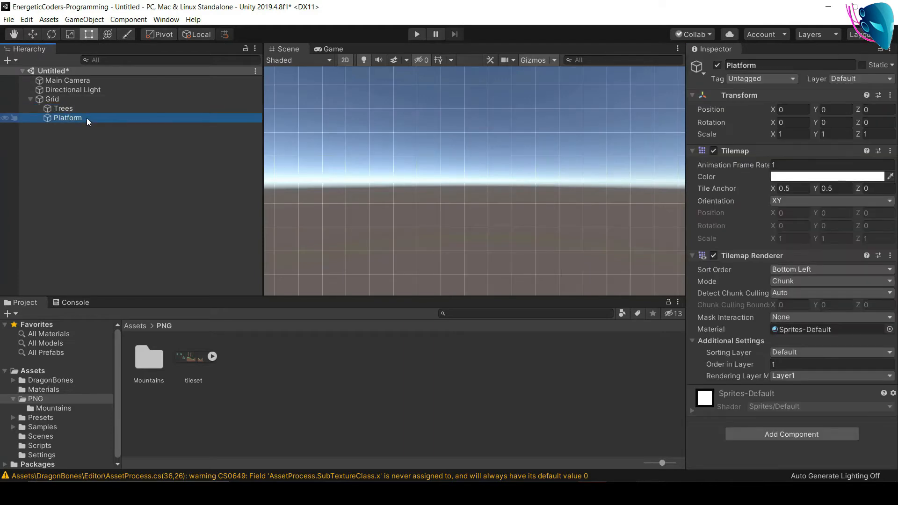
Step: Open the Tile Palette window and move it so the tileset in the Project window is accessible
{"action": "left_click", "coordinate": [159, 19]}
{"action": "mouse_move", "coordinate": [203, 195]}
{"action": "left_click", "coordinate": [349, 217]}
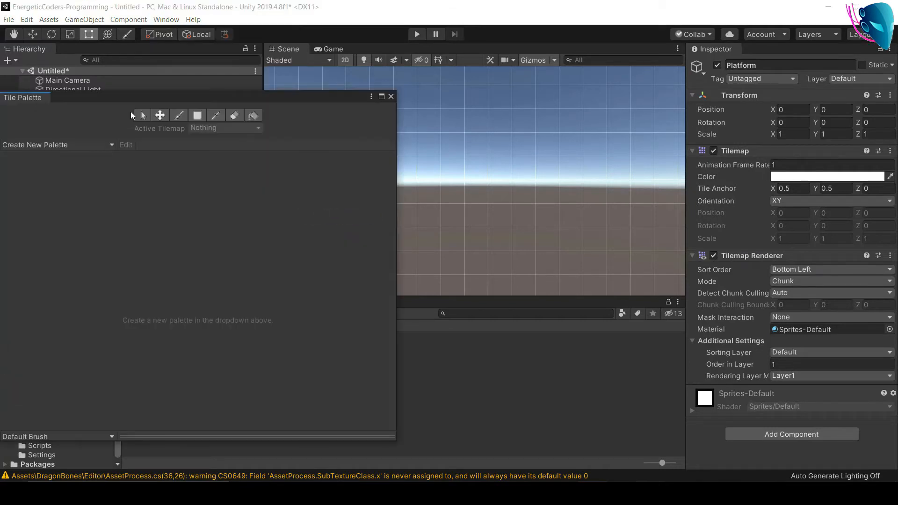
{"action": "left_click_drag", "start_coordinate": [85, 96], "coordinate": [456, 84]}
Step: Create a new tile palette named LP and save it in a new folder named P inside Assets/PNG
{"action": "left_click", "coordinate": [439, 133]}
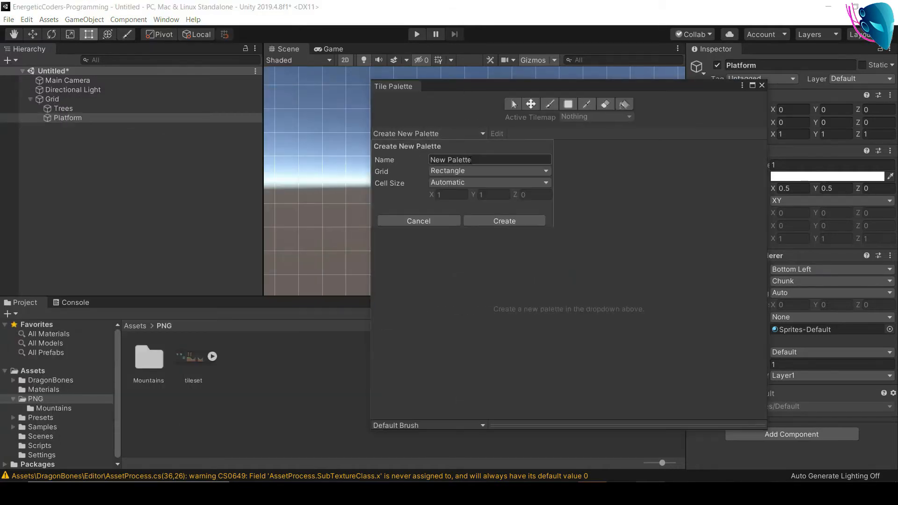
{"action": "left_click", "coordinate": [469, 160]}
{"action": "type", "text": "LP"}
{"action": "left_click", "coordinate": [490, 219]}
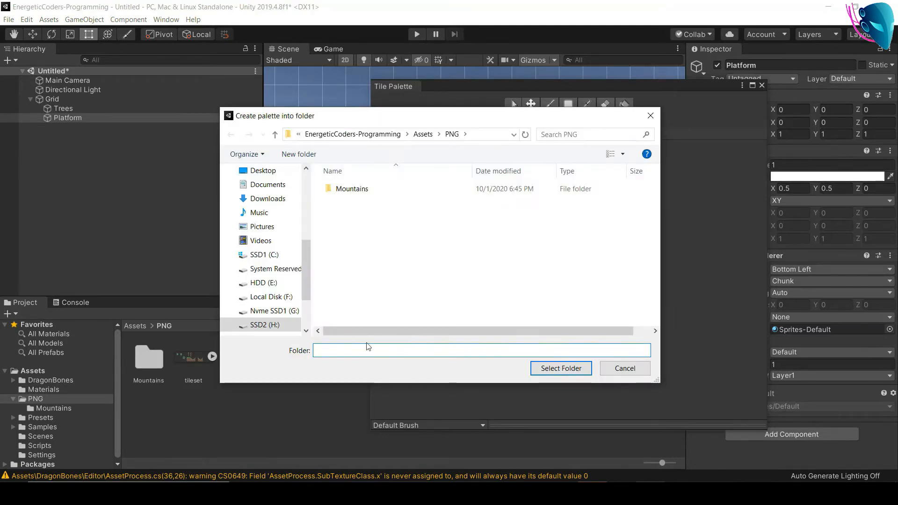
{"action": "right_click", "coordinate": [402, 234]}
{"action": "left_click", "coordinate": [309, 155]}
{"action": "left_click", "coordinate": [308, 154]}
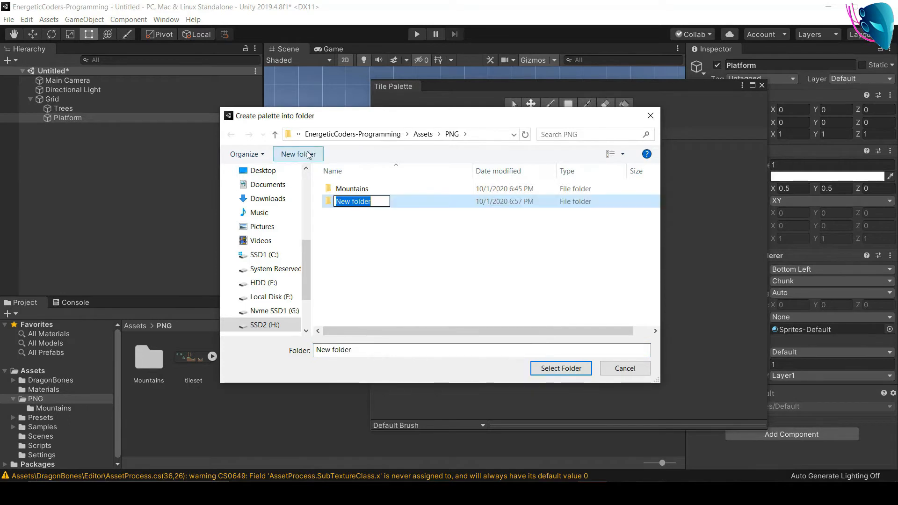
{"action": "type", "text": "P"}
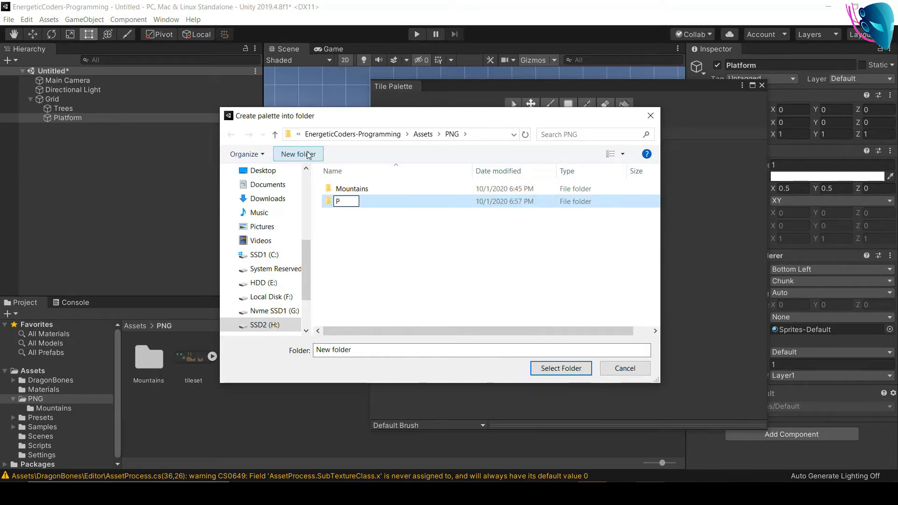
{"action": "key", "text": "Return"}
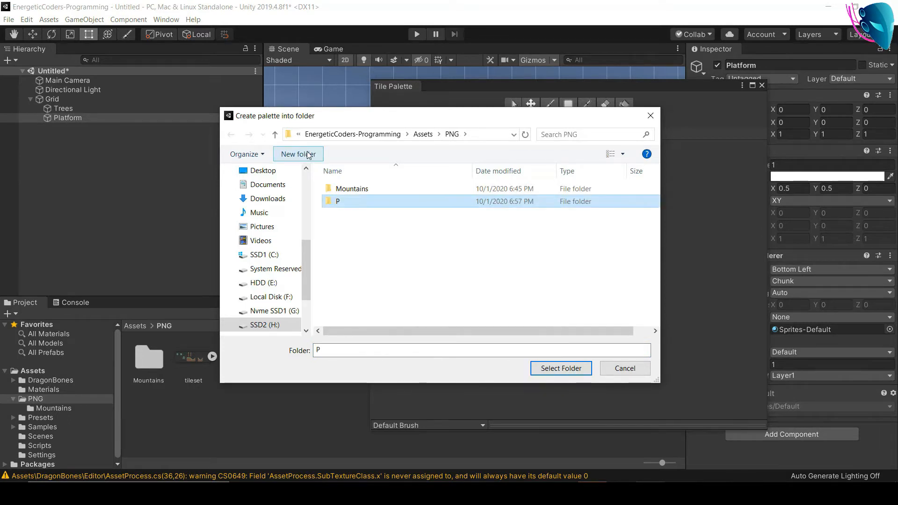
{"action": "left_click", "coordinate": [545, 369]}
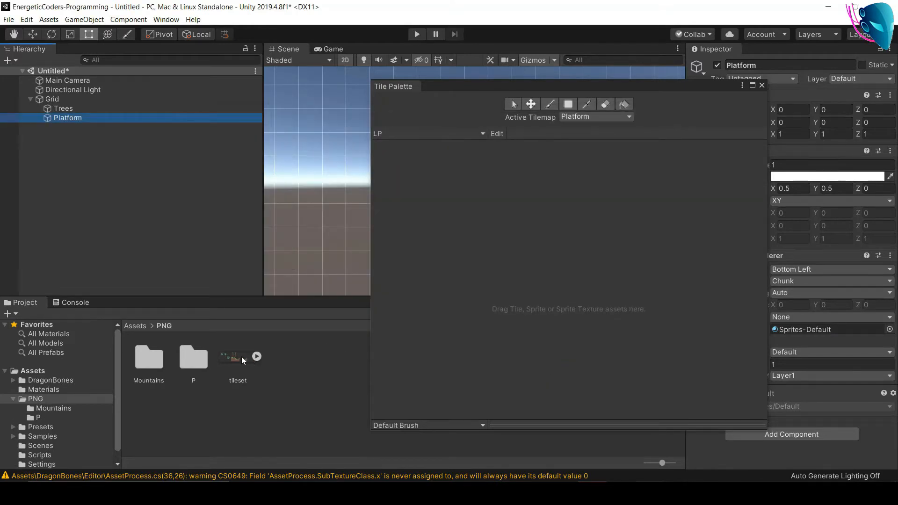
Step: Add the tileset to the LP palette, generating its tiles into the P folder
{"action": "left_click_drag", "start_coordinate": [242, 356], "coordinate": [539, 279]}
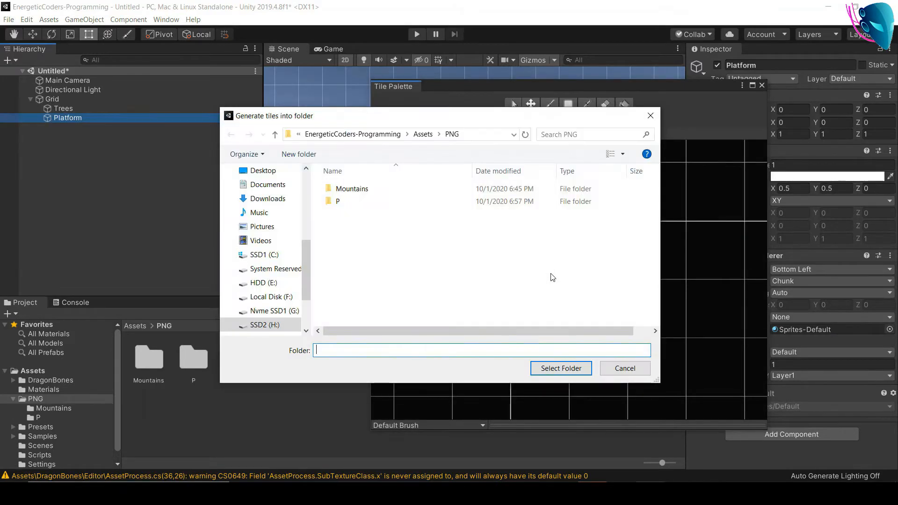
{"action": "left_click", "coordinate": [335, 201]}
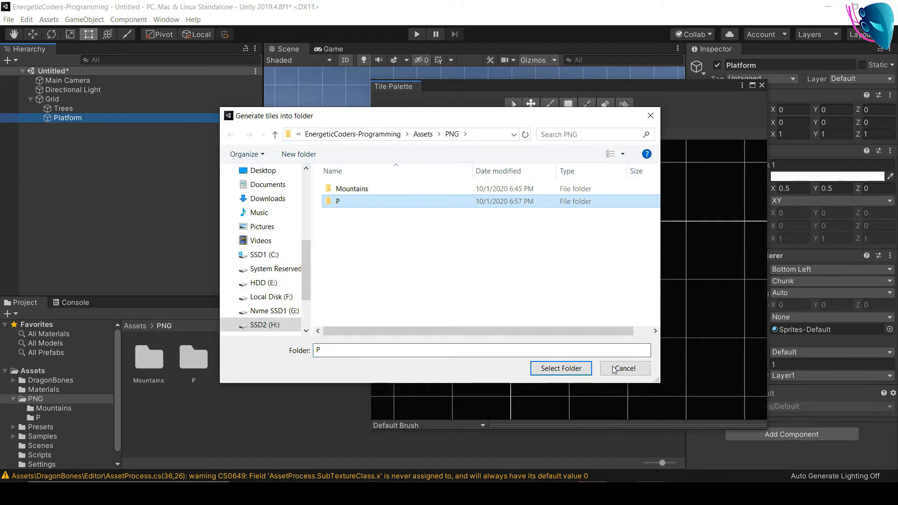
{"action": "left_click", "coordinate": [542, 369]}
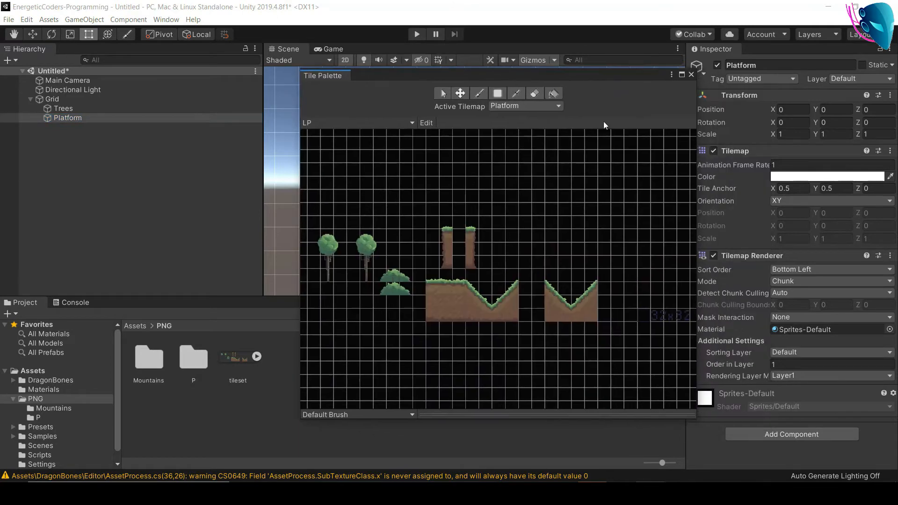
Step: Zoom in on the ground tiles in the LP palette and move the Tile Palette window clear of the Scene view
{"action": "scroll", "coordinate": [466, 257], "scroll_direction": "up", "scroll_amount": 2}
{"action": "middle_click_drag", "start_coordinate": [412, 293], "coordinate": [463, 293]}
{"action": "scroll", "coordinate": [421, 255], "scroll_direction": "up", "scroll_amount": 1}
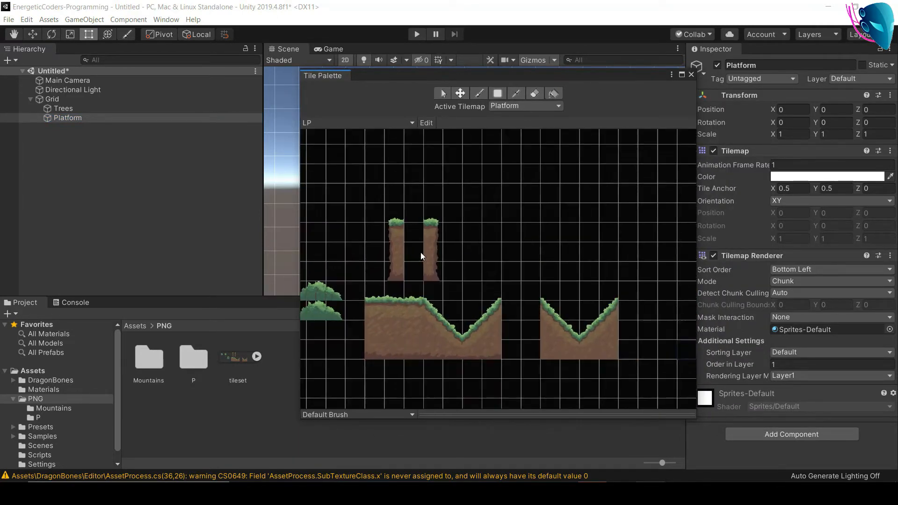
{"action": "left_click_drag", "start_coordinate": [451, 80], "coordinate": [266, 203]}
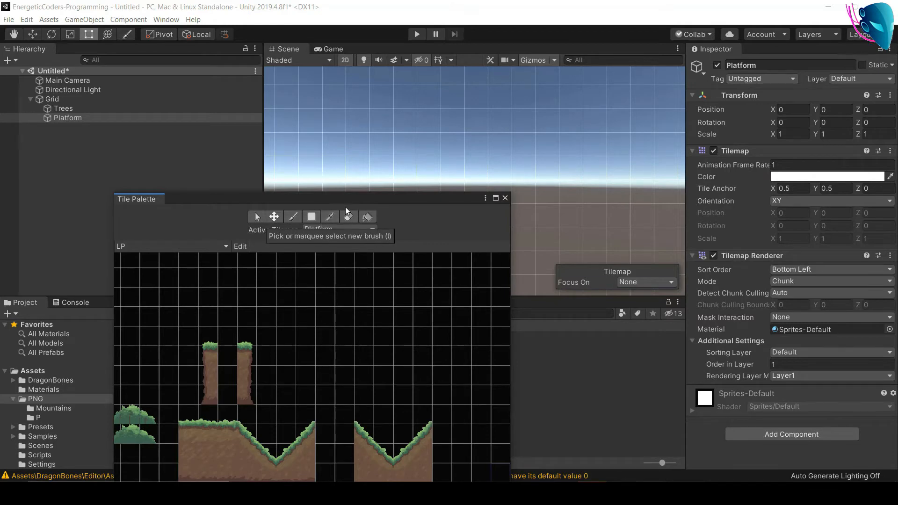
{"action": "left_click", "coordinate": [330, 216]}
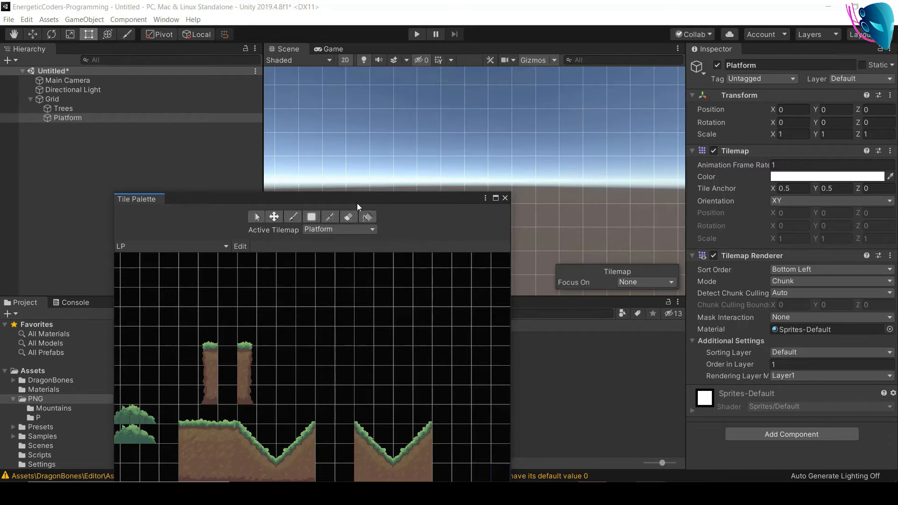
{"action": "left_click_drag", "start_coordinate": [358, 202], "coordinate": [328, 228]}
{"action": "left_click_drag", "start_coordinate": [253, 225], "coordinate": [175, 157]}
Step: Try painting the 3 x 4 block of grass-topped ground tiles across the Platform tilemap with the brush, and undo the strokes
{"action": "mouse_move", "coordinate": [77, 388]}
{"action": "left_mouse_down"}
{"action": "mouse_move", "coordinate": [134, 423]}
{"action": "mouse_move", "coordinate": [123, 434]}
{"action": "left_mouse_up"}
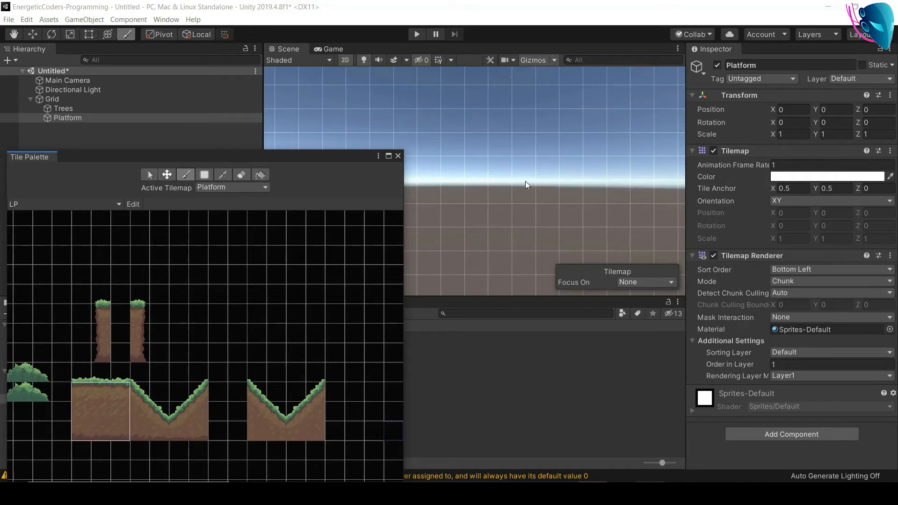
{"action": "left_click_drag", "start_coordinate": [78, 372], "coordinate": [123, 433]}
{"action": "left_click_drag", "start_coordinate": [428, 168], "coordinate": [500, 217]}
{"action": "left_click_drag", "start_coordinate": [579, 221], "coordinate": [637, 213]}
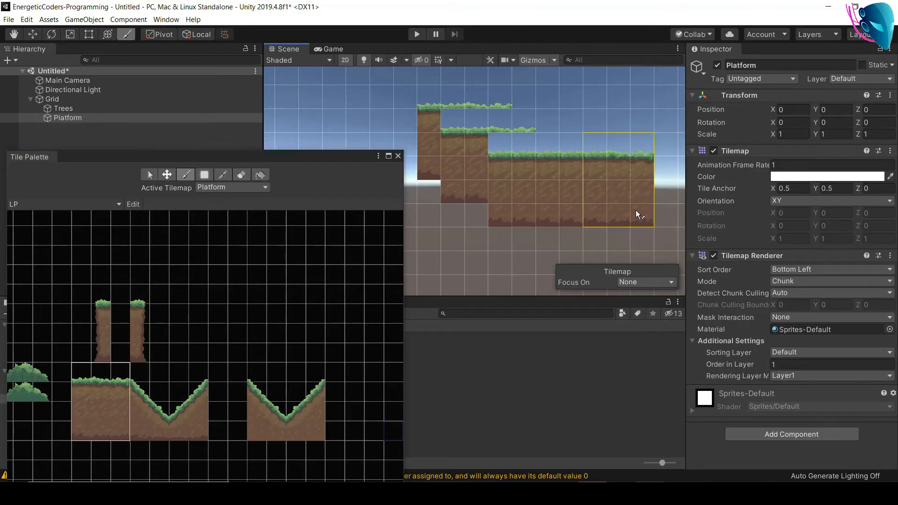
{"action": "key", "text": "ctrl+z"}
{"action": "left_click_drag", "start_coordinate": [459, 217], "coordinate": [646, 218]}
{"action": "middle_click_drag", "start_coordinate": [548, 228], "coordinate": [678, 232]}
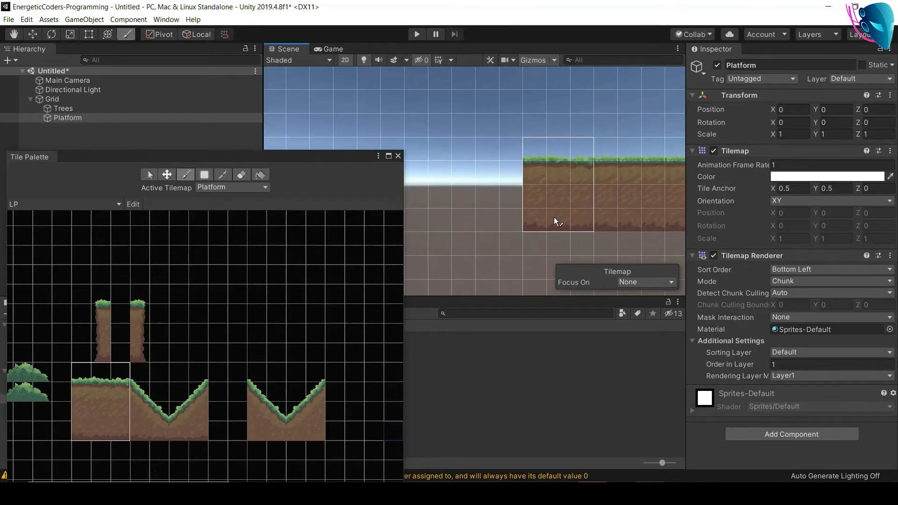
{"action": "key", "text": "ctrl+z"}
Step: Try filling rectangular areas of the Platform tilemap with the single bottom dirt tile using box fill, and undo each fill
{"action": "left_click", "coordinate": [204, 175]}
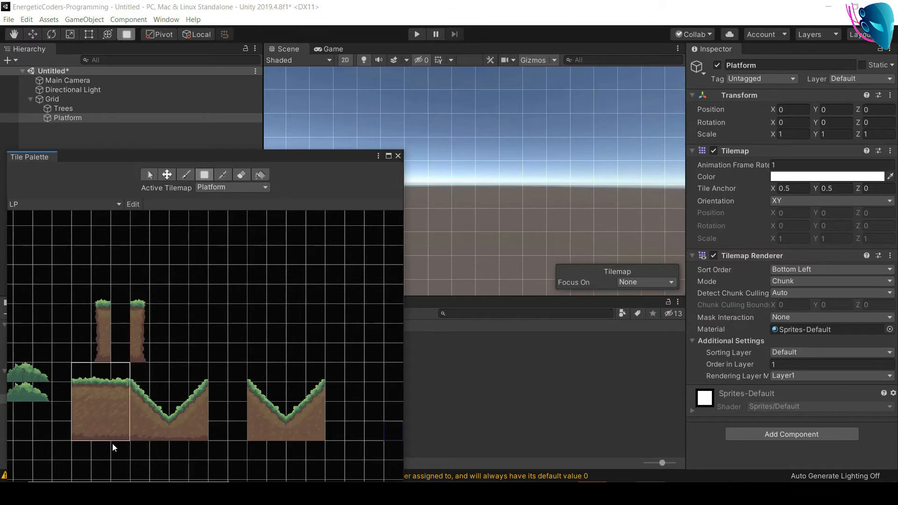
{"action": "left_click", "coordinate": [100, 431]}
{"action": "scroll", "coordinate": [445, 123], "scroll_direction": "up", "scroll_amount": 1}
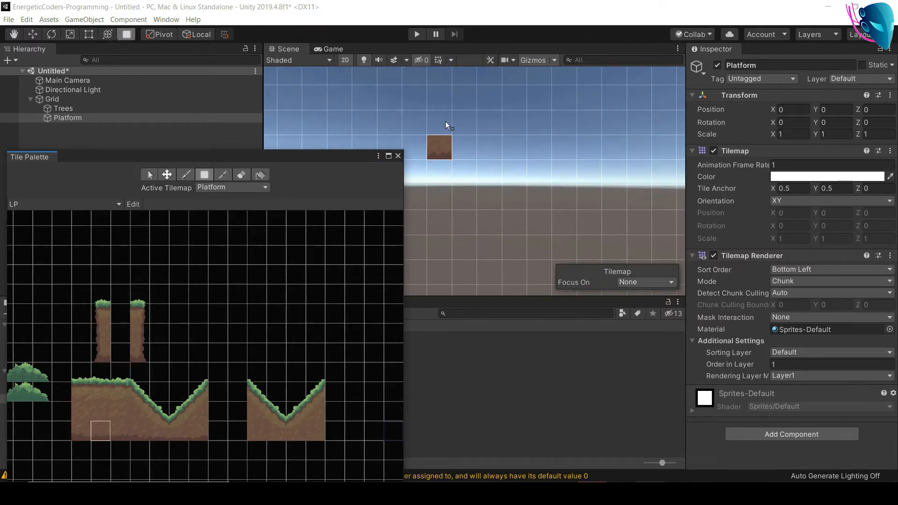
{"action": "left_click_drag", "start_coordinate": [436, 112], "coordinate": [664, 279]}
{"action": "key", "text": "ctrl+z"}
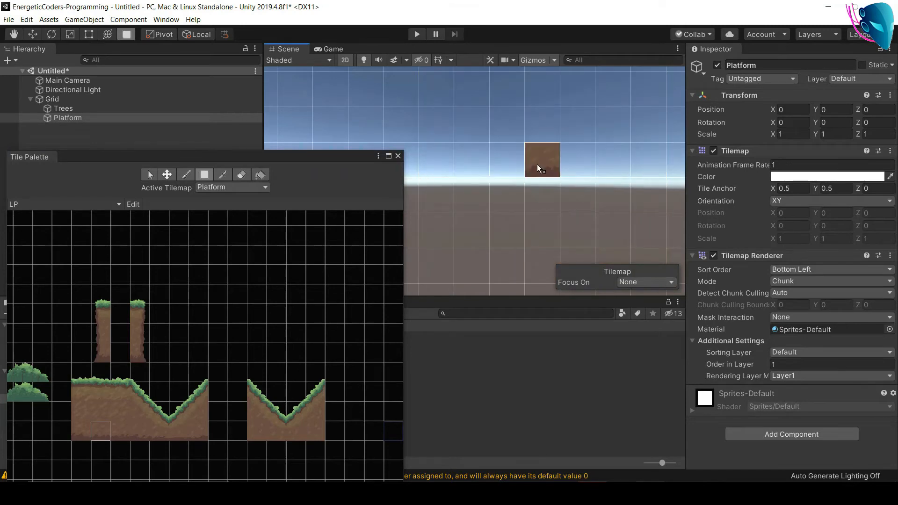
{"action": "scroll", "coordinate": [538, 165], "scroll_direction": "up", "scroll_amount": 4}
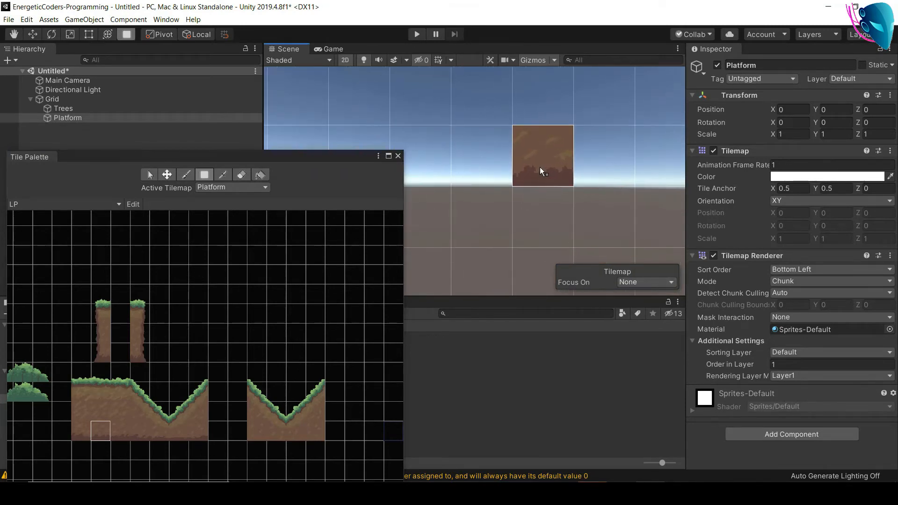
{"action": "scroll", "coordinate": [543, 168], "scroll_direction": "down", "scroll_amount": 8}
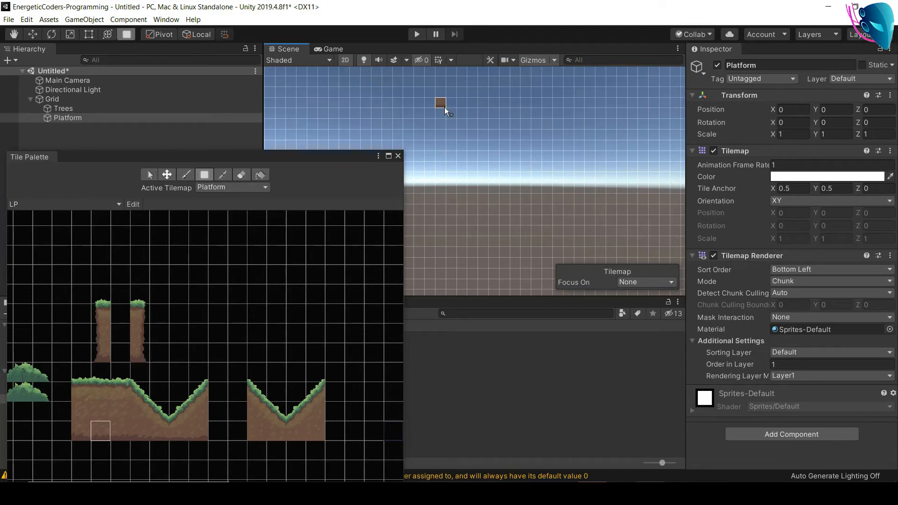
{"action": "left_click_drag", "start_coordinate": [444, 107], "coordinate": [619, 213]}
{"action": "key", "text": "ctrl+z"}
Step: Paint a horizontal row of the grass-edge tile across the Platform tilemap with the brush
{"action": "left_click", "coordinate": [224, 177]}
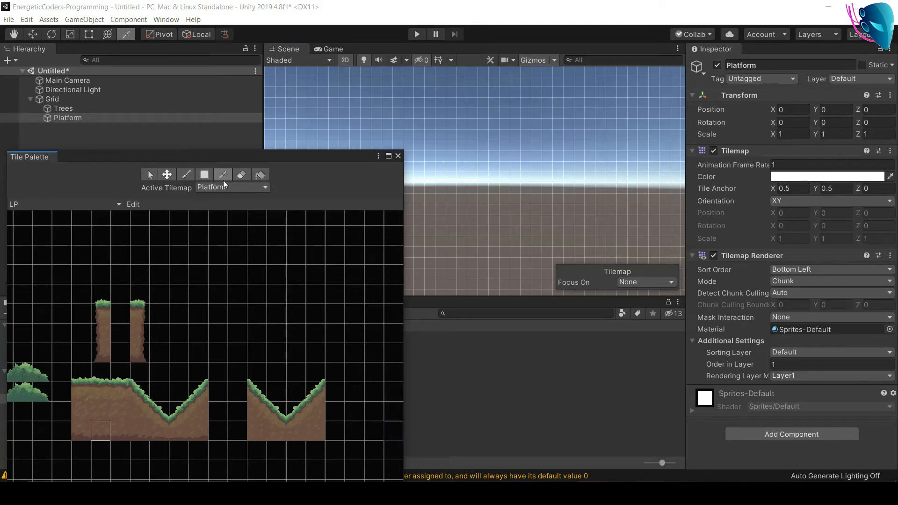
{"action": "left_click", "coordinate": [182, 178]}
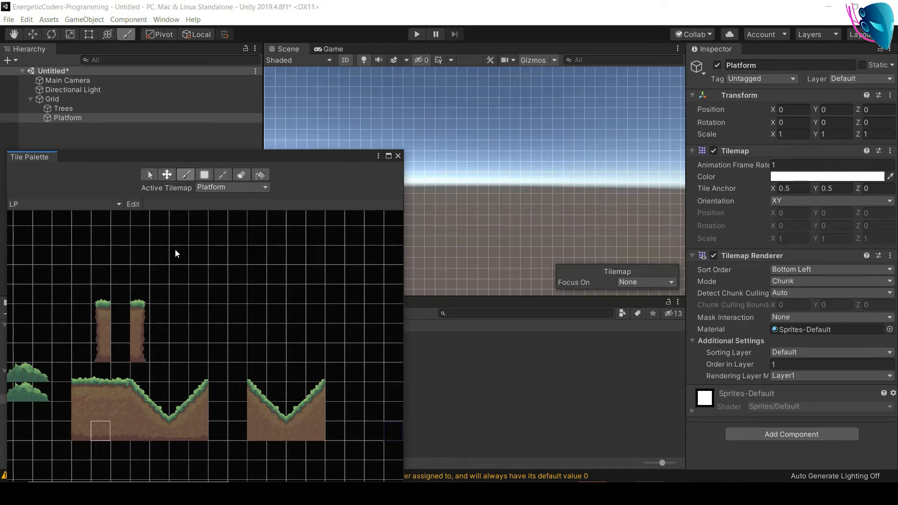
{"action": "left_click", "coordinate": [86, 379]}
{"action": "left_click_drag", "start_coordinate": [429, 117], "coordinate": [570, 117]}
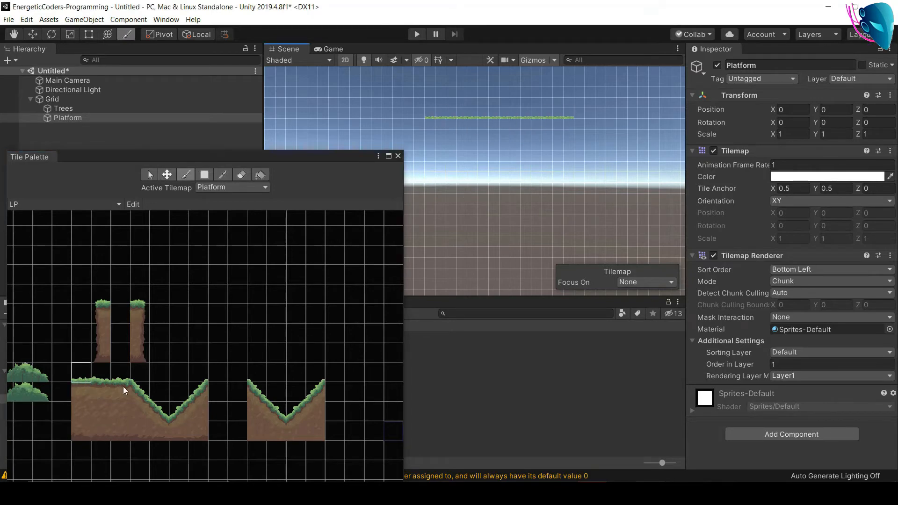
Step: Paint a row of bottom dirt tiles below the grass row, then cap it with the grass tile picked from the scene
{"action": "left_click", "coordinate": [104, 395]}
{"action": "left_click", "coordinate": [86, 434]}
{"action": "mouse_move", "coordinate": [441, 180]}
{"action": "left_mouse_down"}
{"action": "mouse_move", "coordinate": [536, 178]}
{"action": "mouse_move", "coordinate": [522, 178]}
{"action": "left_mouse_up"}
{"action": "scroll", "coordinate": [453, 158], "scroll_direction": "up", "scroll_amount": 2}
{"action": "key", "text": "ctrl+z"}
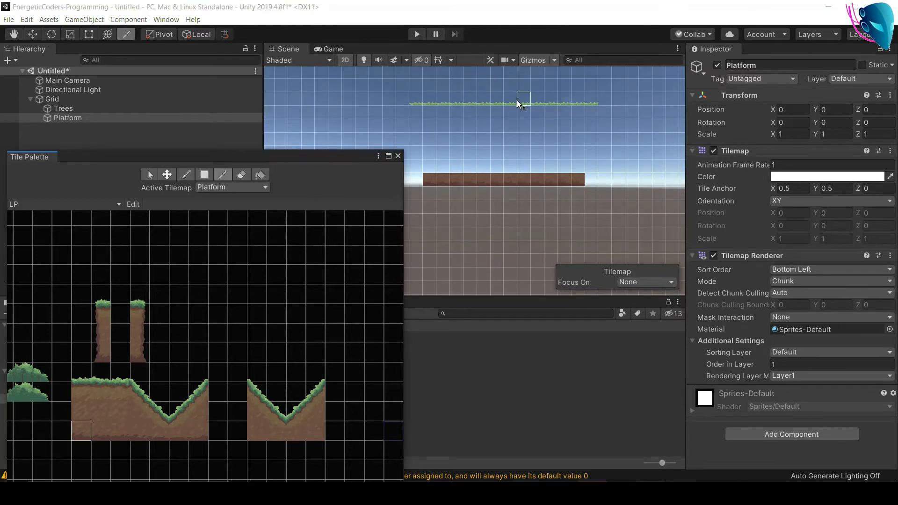
{"action": "mouse_move", "coordinate": [439, 173]}
{"action": "left_mouse_down"}
{"action": "mouse_move", "coordinate": [428, 172]}
{"action": "mouse_move", "coordinate": [582, 168]}
{"action": "left_mouse_up"}
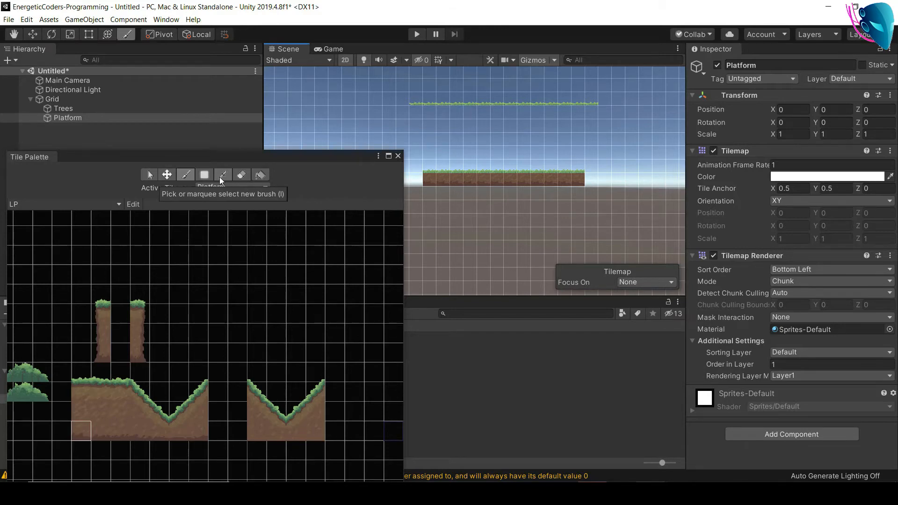
Step: Erase the upper grass row and the dirt row with its grass cap from the Platform tilemap
{"action": "left_click", "coordinate": [239, 176]}
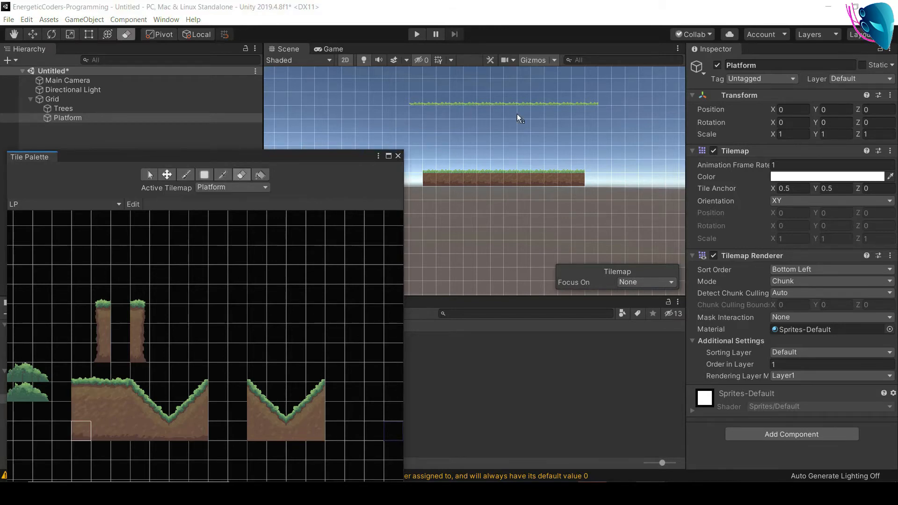
{"action": "left_click_drag", "start_coordinate": [411, 104], "coordinate": [596, 104]}
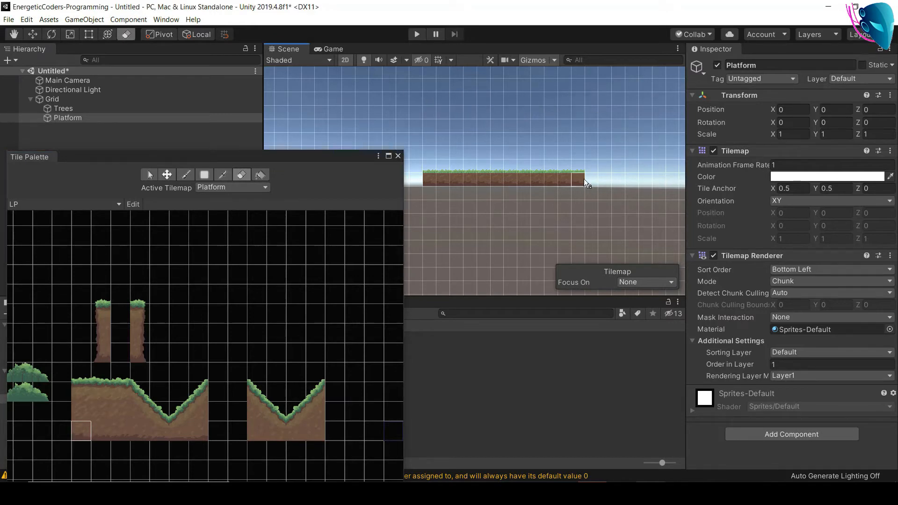
{"action": "left_click_drag", "start_coordinate": [586, 183], "coordinate": [424, 180]}
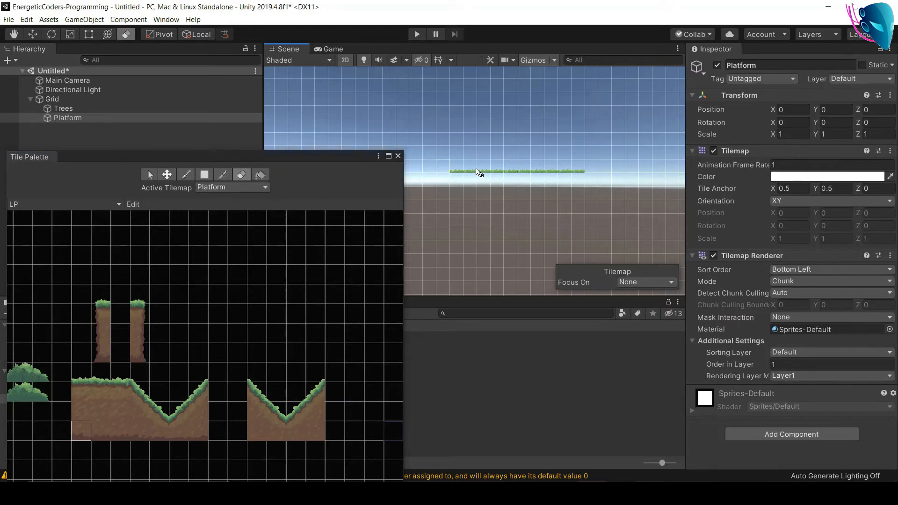
Step: Try flood-filling the empty Platform tilemap with the grass tile, and undo the fill
{"action": "left_click", "coordinate": [260, 174]}
{"action": "left_click", "coordinate": [512, 162]}
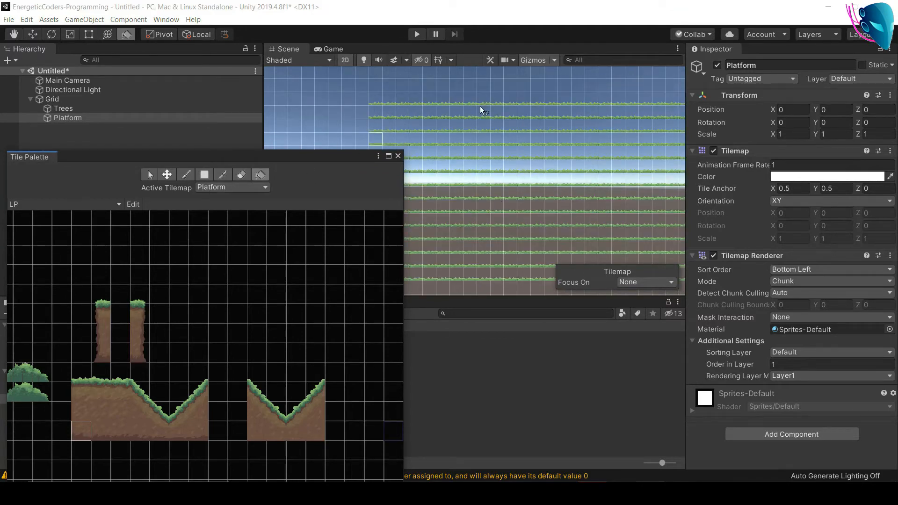
{"action": "left_click", "coordinate": [173, 240]}
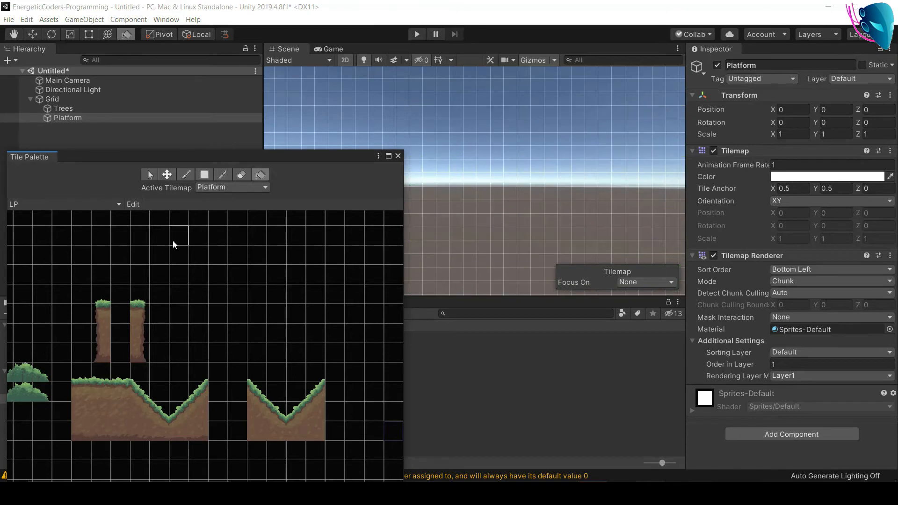
Step: Paint a long strip of ground across the Platform tilemap using the 3 x 4 grass-topped ground block
{"action": "left_click_drag", "start_coordinate": [151, 159], "coordinate": [617, 136]}
{"action": "left_click_drag", "start_coordinate": [536, 350], "coordinate": [588, 410]}
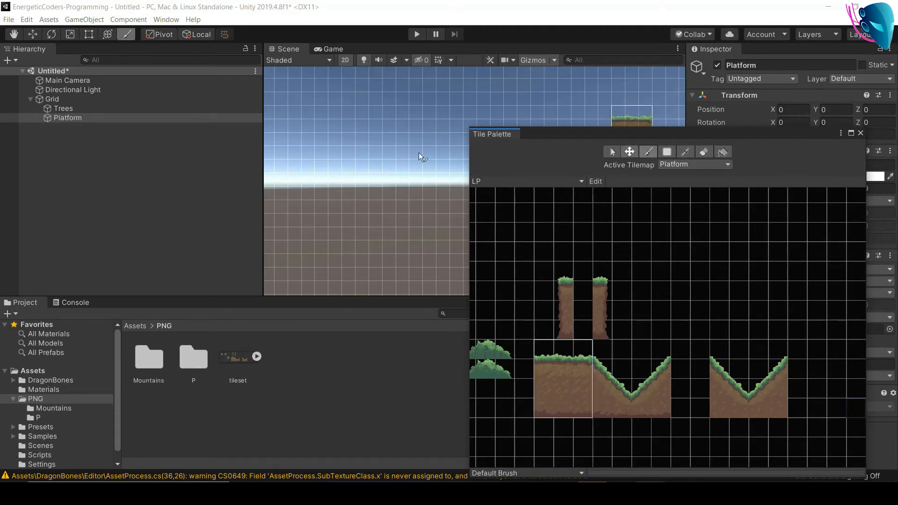
{"action": "left_click_drag", "start_coordinate": [324, 192], "coordinate": [459, 207]}
{"action": "key", "text": "ctrl+z"}
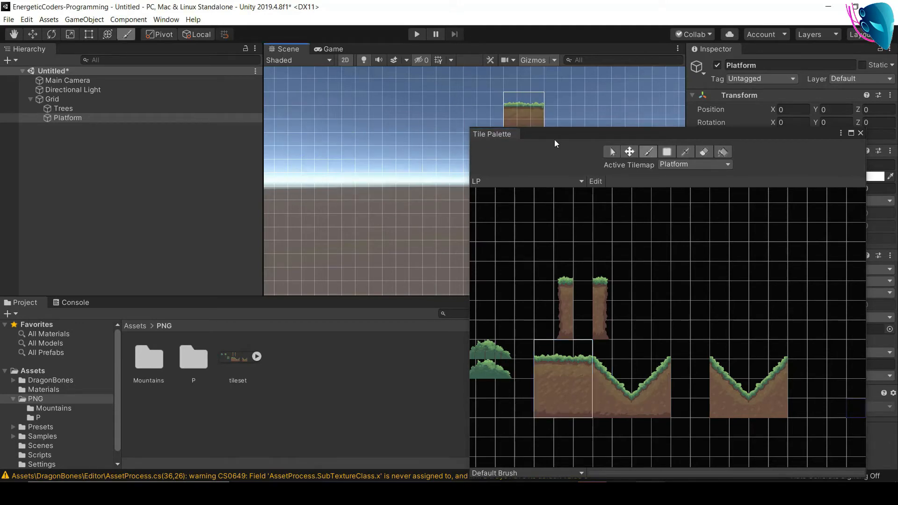
{"action": "mouse_move", "coordinate": [554, 135]}
{"action": "left_mouse_down"}
{"action": "mouse_move", "coordinate": [525, 143]}
{"action": "mouse_move", "coordinate": [391, 286]}
{"action": "left_mouse_up"}
{"action": "left_click_drag", "start_coordinate": [393, 193], "coordinate": [639, 194]}
{"action": "mouse_move", "coordinate": [374, 208]}
{"action": "middle_mouse_down"}
{"action": "mouse_move", "coordinate": [553, 150]}
{"action": "mouse_move", "coordinate": [526, 190]}
{"action": "middle_mouse_up"}
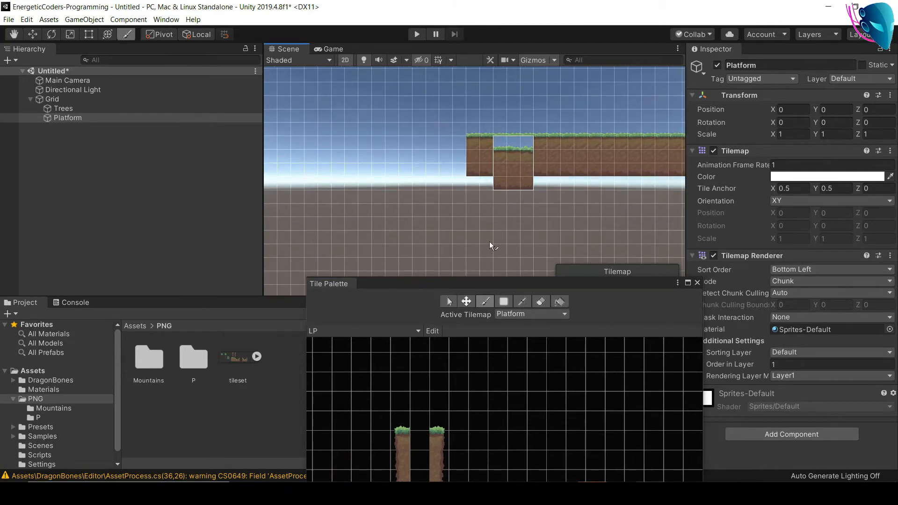
Step: Extend the left end of the ground with a lower ledge of bottom dirt tiles topped by a row of grass tiles
{"action": "left_click_drag", "start_coordinate": [471, 282], "coordinate": [204, 184]}
{"action": "left_click", "coordinate": [112, 460]}
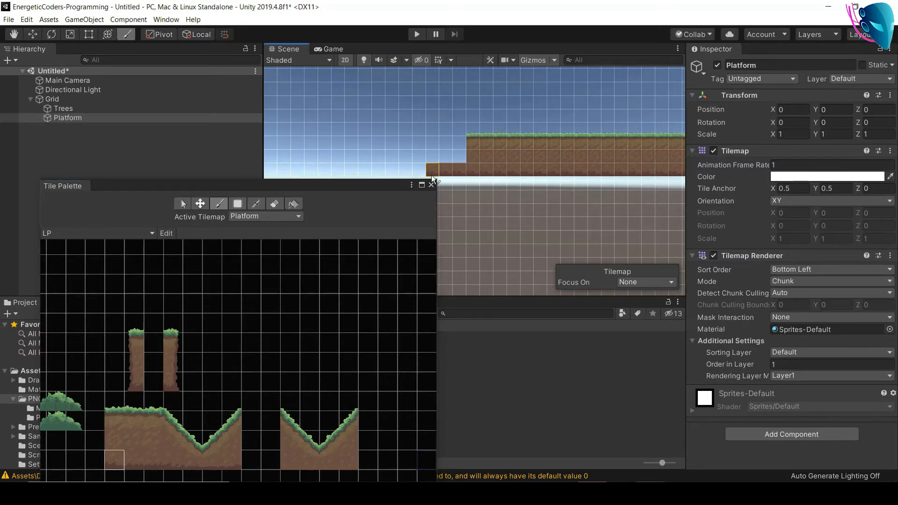
{"action": "left_click", "coordinate": [143, 462]}
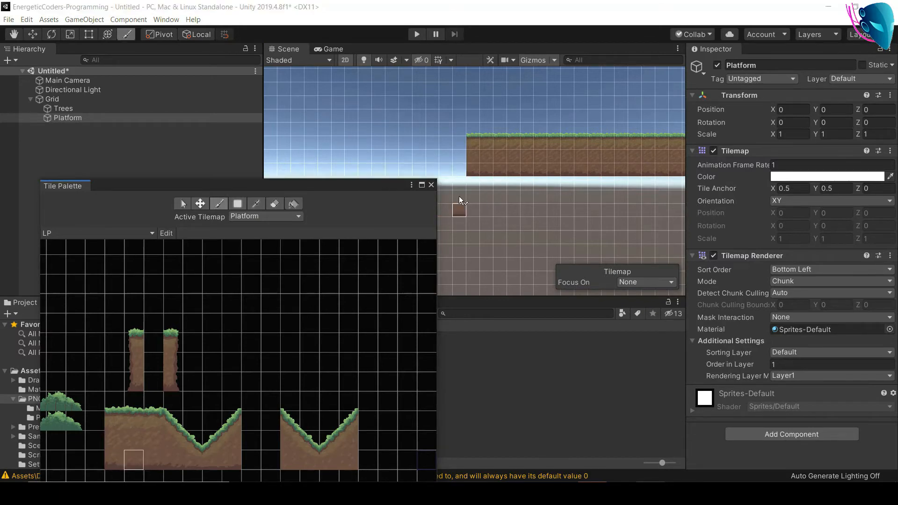
{"action": "mouse_move", "coordinate": [461, 171]}
{"action": "left_mouse_down"}
{"action": "mouse_move", "coordinate": [360, 172]}
{"action": "mouse_move", "coordinate": [362, 162]}
{"action": "mouse_move", "coordinate": [459, 161]}
{"action": "left_mouse_up"}
{"action": "left_click", "coordinate": [125, 405]}
{"action": "middle_click_drag", "start_coordinate": [454, 173], "coordinate": [550, 167]}
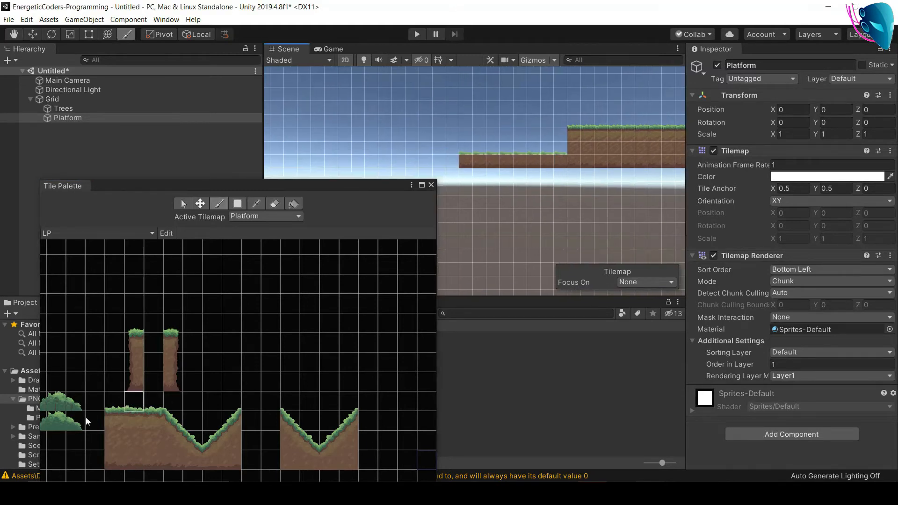
Step: Place the 2 x 4 descending slope block at the ledge's left end and the 1 x 4 right-edge column at the ground's right end
{"action": "left_click_drag", "start_coordinate": [285, 411], "coordinate": [304, 466]}
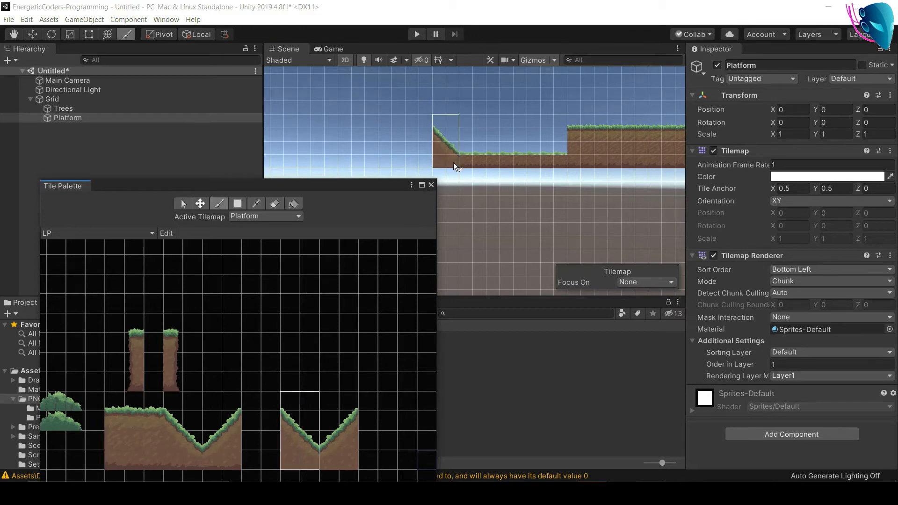
{"action": "left_click", "coordinate": [453, 162]}
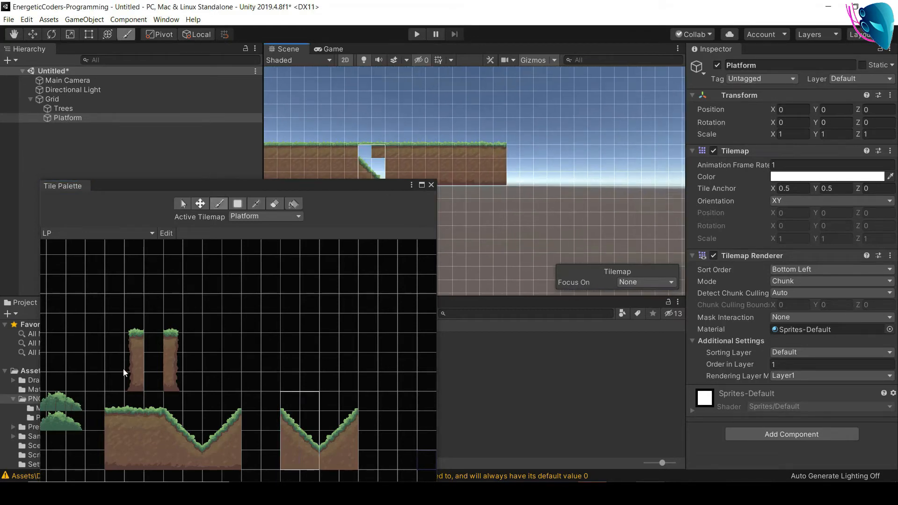
{"action": "left_click_drag", "start_coordinate": [181, 327], "coordinate": [167, 382]}
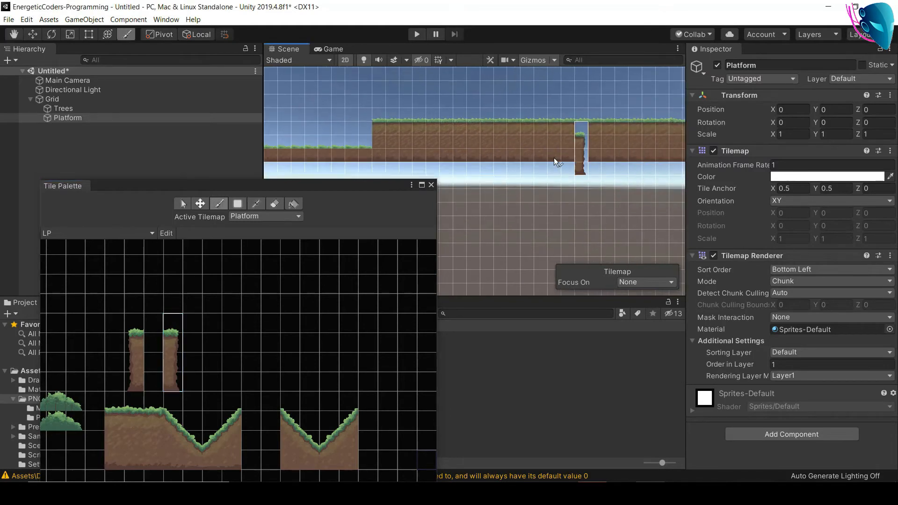
{"action": "middle_click_drag", "start_coordinate": [554, 158], "coordinate": [519, 237]}
Step: Pick the 3 x 4 block of tree tiles from the LP palette for the brush
{"action": "left_click_drag", "start_coordinate": [245, 186], "coordinate": [471, 184]}
{"action": "mouse_move", "coordinate": [301, 355]}
{"action": "middle_mouse_down"}
{"action": "mouse_move", "coordinate": [492, 315]}
{"action": "mouse_move", "coordinate": [501, 354]}
{"action": "middle_mouse_up"}
{"action": "left_click_drag", "start_coordinate": [404, 339], "coordinate": [369, 402]}
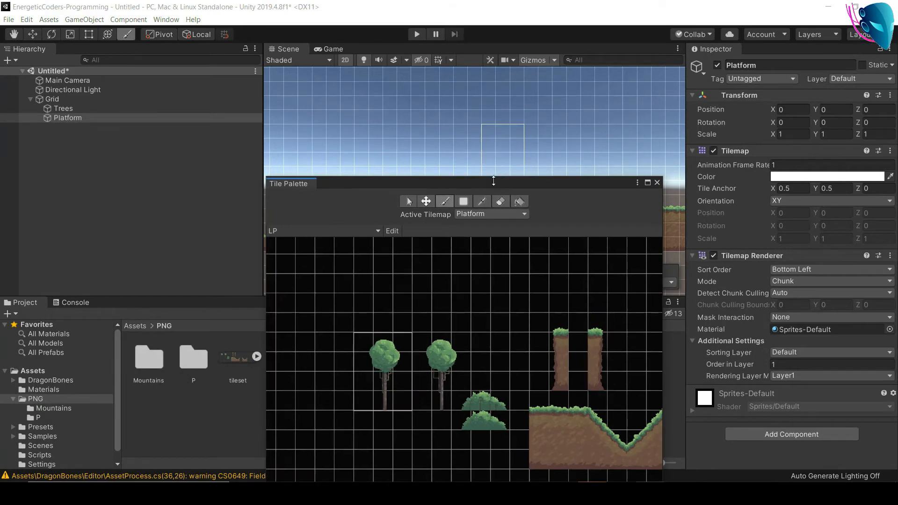
Step: Try placing the tree on the ground in the Platform tilemap, and undo the placement
{"action": "left_click_drag", "start_coordinate": [496, 180], "coordinate": [423, 296]}
{"action": "left_click", "coordinate": [492, 201]}
{"action": "scroll", "coordinate": [496, 201], "scroll_direction": "up", "scroll_amount": 2}
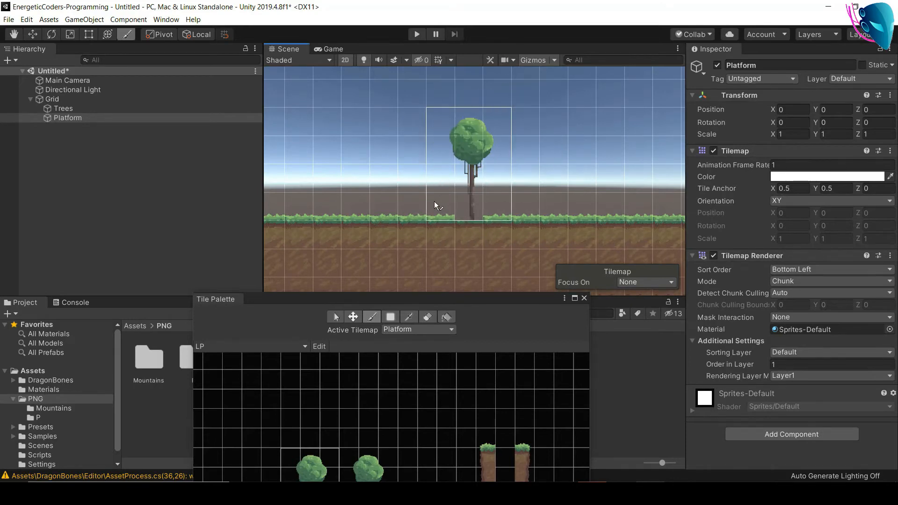
{"action": "middle_click_drag", "start_coordinate": [409, 252], "coordinate": [416, 219]}
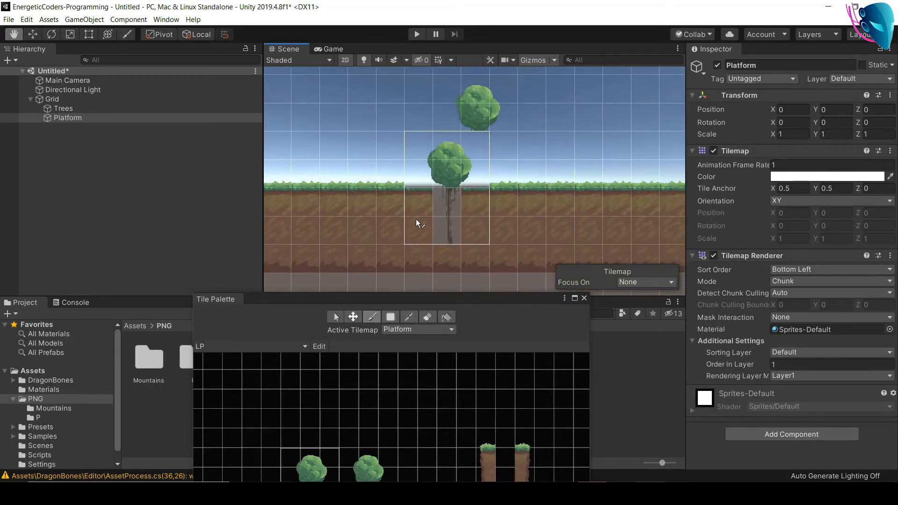
{"action": "left_click", "coordinate": [62, 108]}
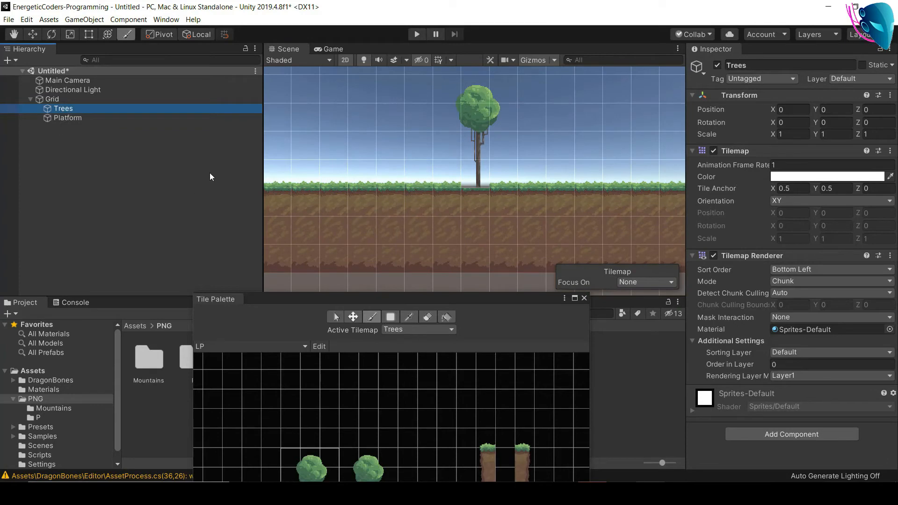
{"action": "key", "text": "Down"}
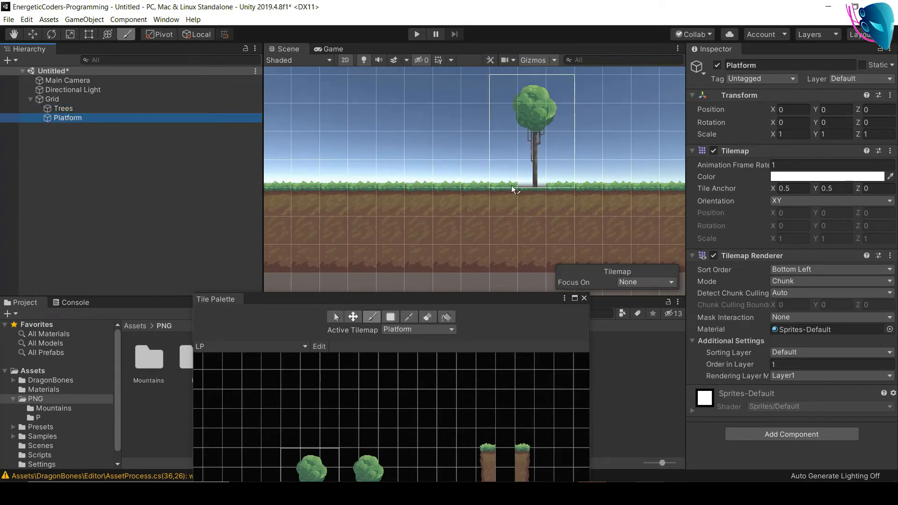
{"action": "left_click", "coordinate": [70, 101]}
Step: Make Trees the active tilemap and place several trees spaced along the grass of the raised ground
{"action": "left_click", "coordinate": [69, 108]}
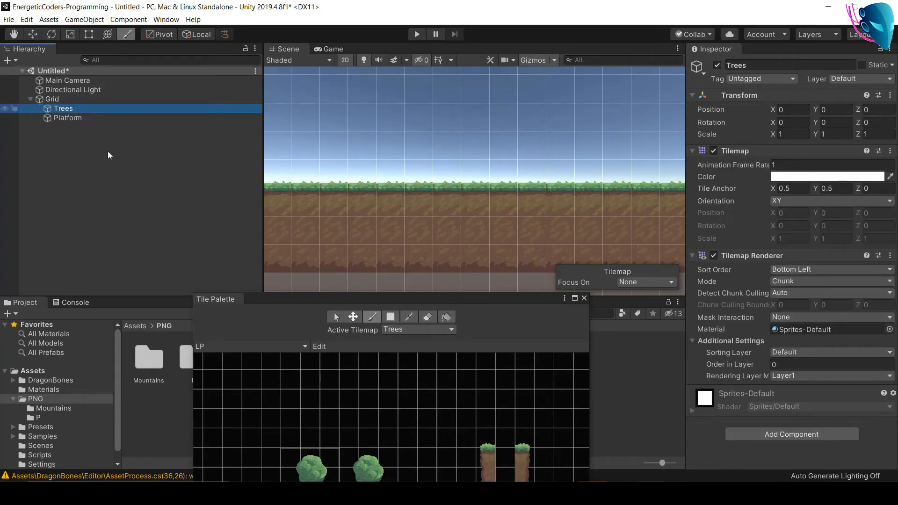
{"action": "left_click_drag", "start_coordinate": [291, 300], "coordinate": [114, 225]}
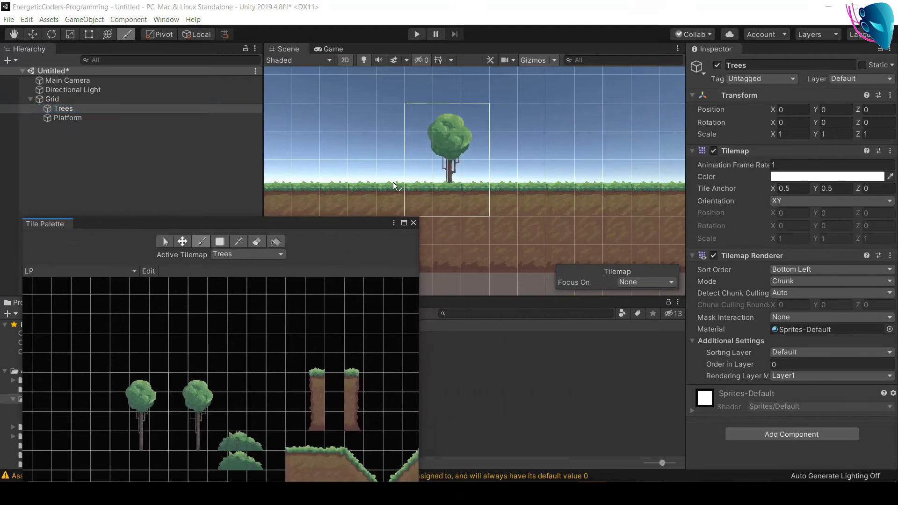
{"action": "left_click", "coordinate": [472, 176]}
{"action": "mouse_move", "coordinate": [478, 169]}
{"action": "middle_mouse_down"}
{"action": "mouse_move", "coordinate": [648, 169]}
{"action": "mouse_move", "coordinate": [512, 164]}
{"action": "mouse_move", "coordinate": [557, 197]}
{"action": "mouse_move", "coordinate": [414, 197]}
{"action": "middle_mouse_up"}
{"action": "left_click", "coordinate": [304, 174]}
{"action": "left_click", "coordinate": [323, 189]}
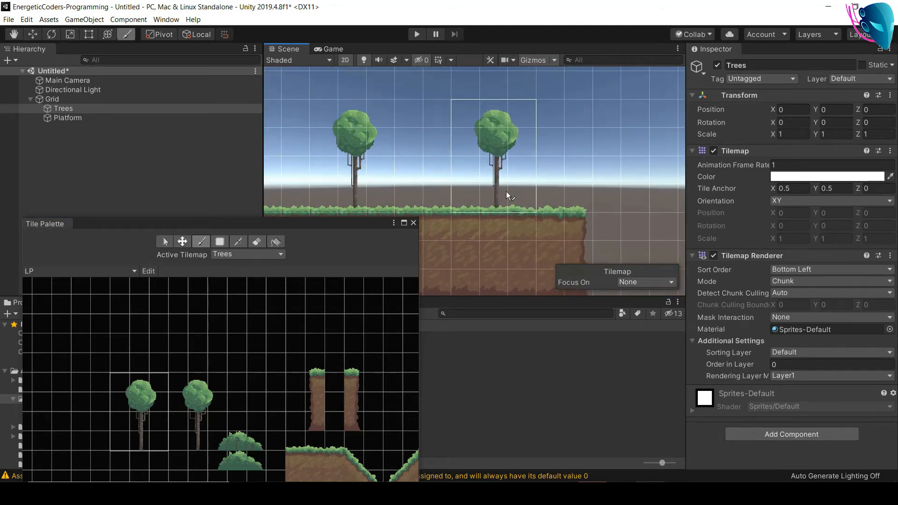
{"action": "left_click", "coordinate": [508, 192]}
Step: Add another tree near the right end of the raised ground and close the Tile Palette
{"action": "middle_click_drag", "start_coordinate": [513, 207], "coordinate": [637, 231]}
{"action": "scroll", "coordinate": [577, 221], "scroll_direction": "down", "scroll_amount": 1}
{"action": "scroll", "coordinate": [576, 220], "scroll_direction": "up", "scroll_amount": 5}
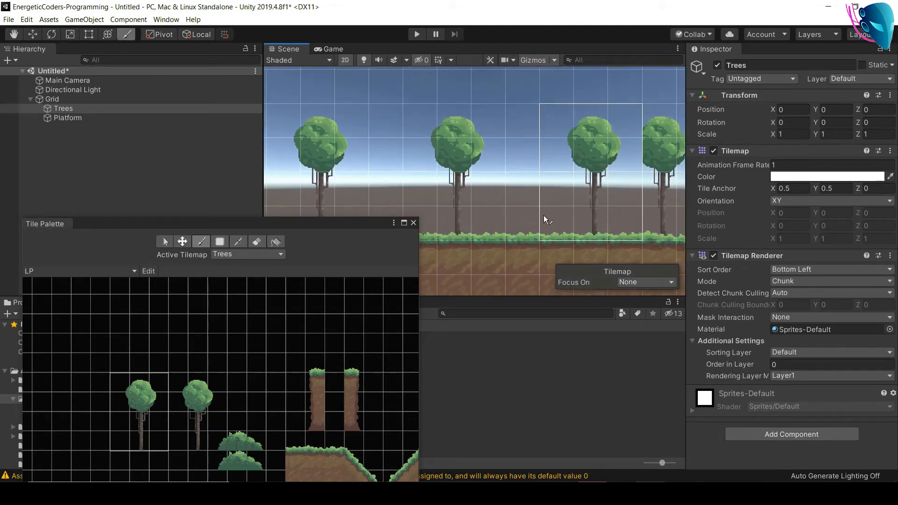
{"action": "scroll", "coordinate": [487, 203], "scroll_direction": "down", "scroll_amount": 9}
{"action": "scroll", "coordinate": [496, 191], "scroll_direction": "up", "scroll_amount": 8}
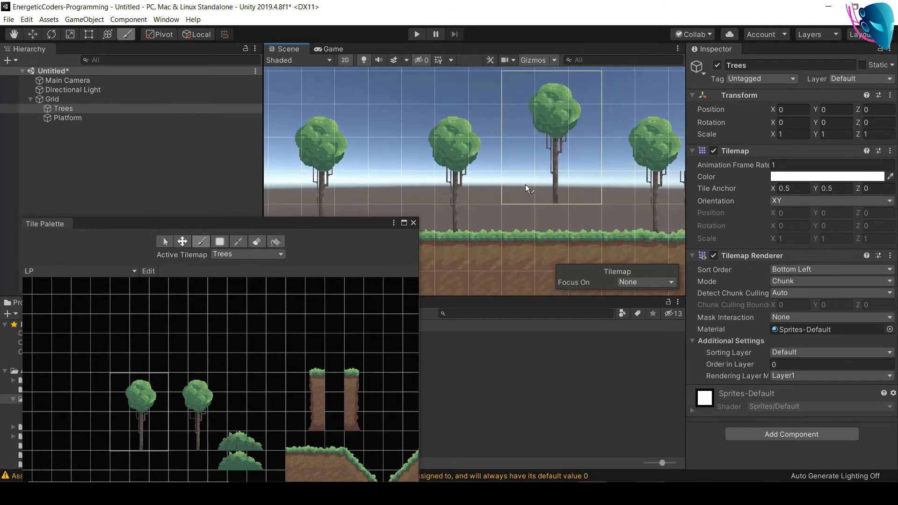
{"action": "scroll", "coordinate": [540, 188], "scroll_direction": "down", "scroll_amount": 4}
{"action": "scroll", "coordinate": [519, 193], "scroll_direction": "down", "scroll_amount": 3}
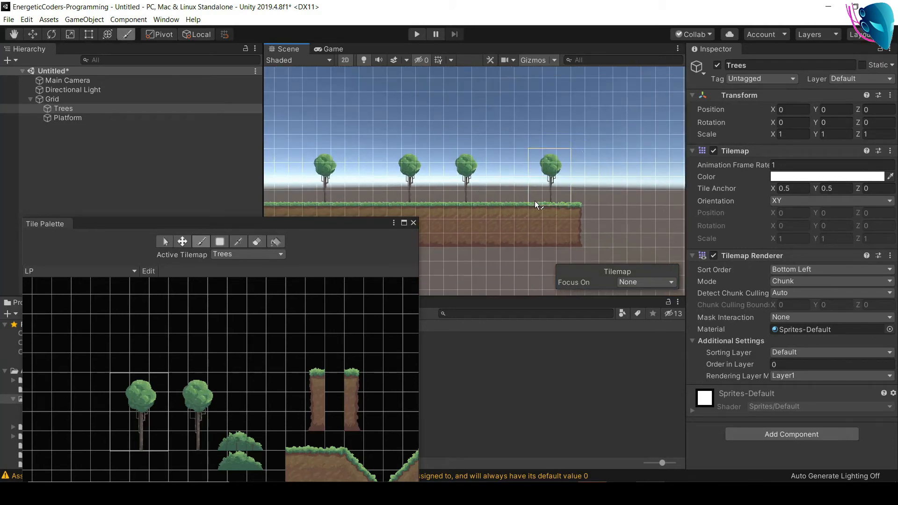
{"action": "left_click", "coordinate": [535, 201]}
{"action": "scroll", "coordinate": [612, 198], "scroll_direction": "down", "scroll_amount": 4}
{"action": "scroll", "coordinate": [559, 200], "scroll_direction": "up", "scroll_amount": 4}
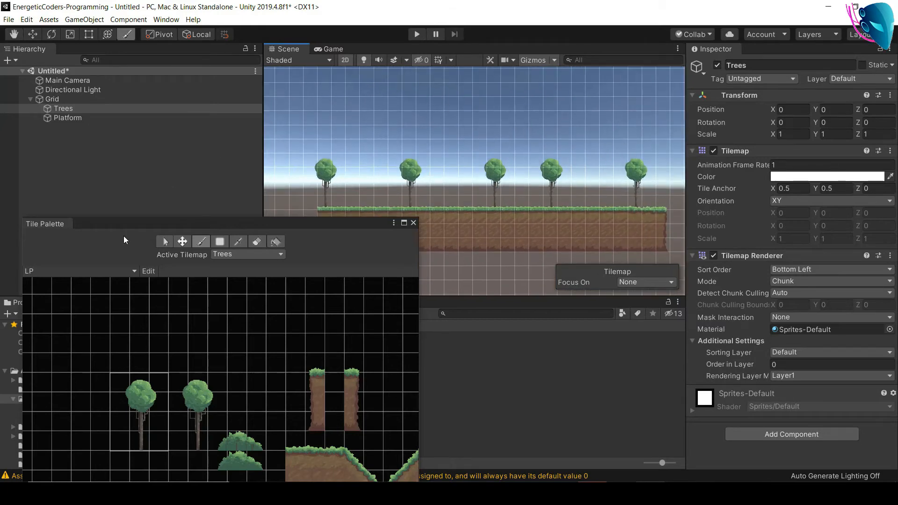
{"action": "left_click", "coordinate": [413, 223]}
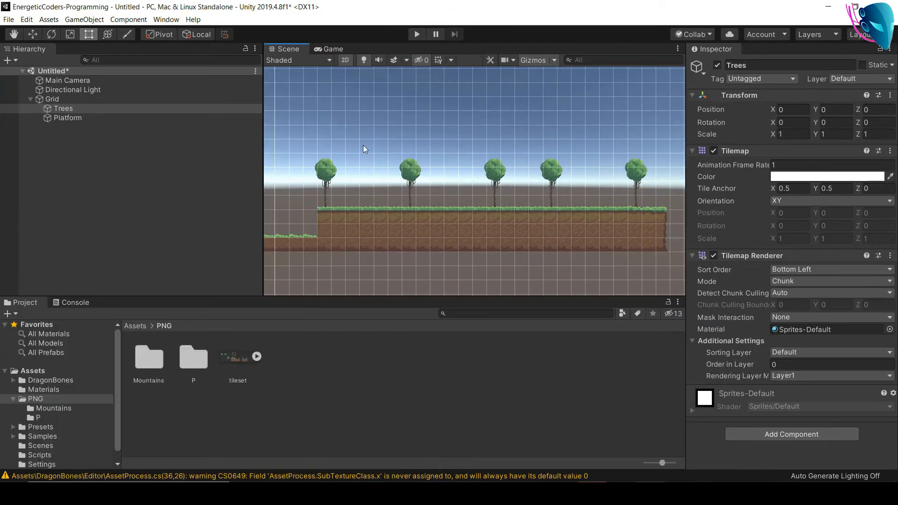
{"action": "mouse_move", "coordinate": [439, 170]}
{"action": "middle_mouse_down"}
{"action": "mouse_move", "coordinate": [492, 172]}
{"action": "mouse_move", "coordinate": [434, 172]}
{"action": "middle_mouse_up"}
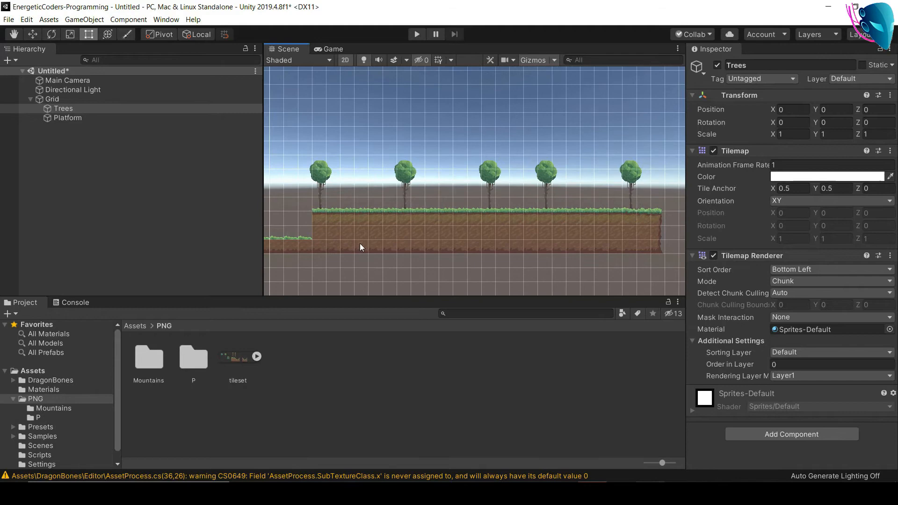
Step: Set the Background image in the Mountains folder to Sprite (2D and UI) with 32 pixels per unit and apply
{"action": "double_click", "coordinate": [147, 364]}
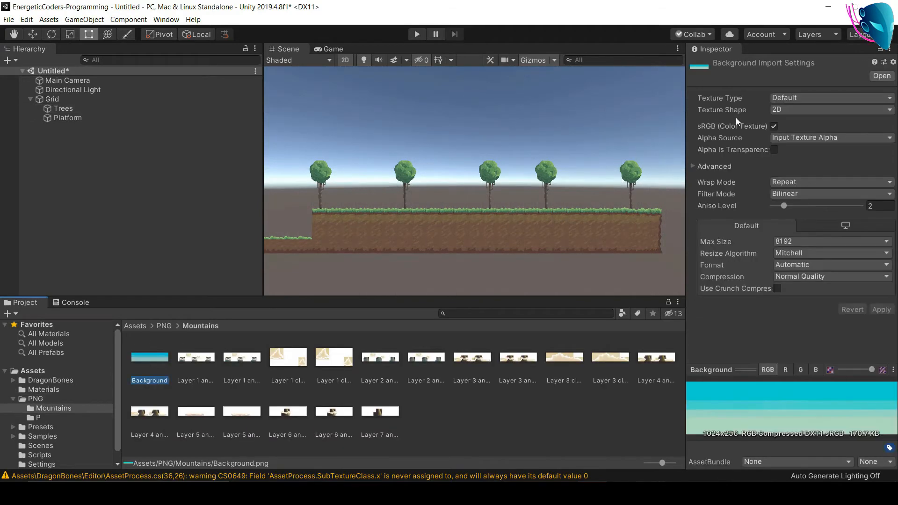
{"action": "left_click", "coordinate": [800, 101]}
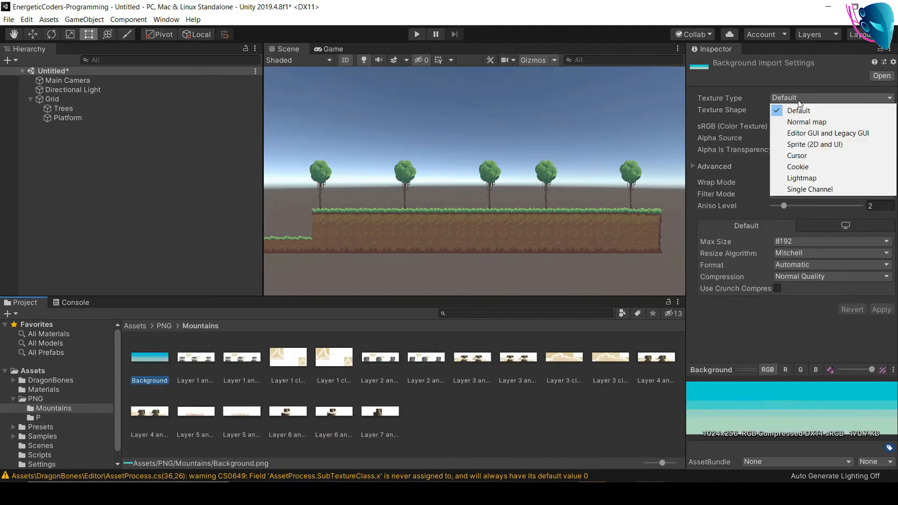
{"action": "left_click", "coordinate": [805, 144]}
{"action": "left_click", "coordinate": [802, 138]}
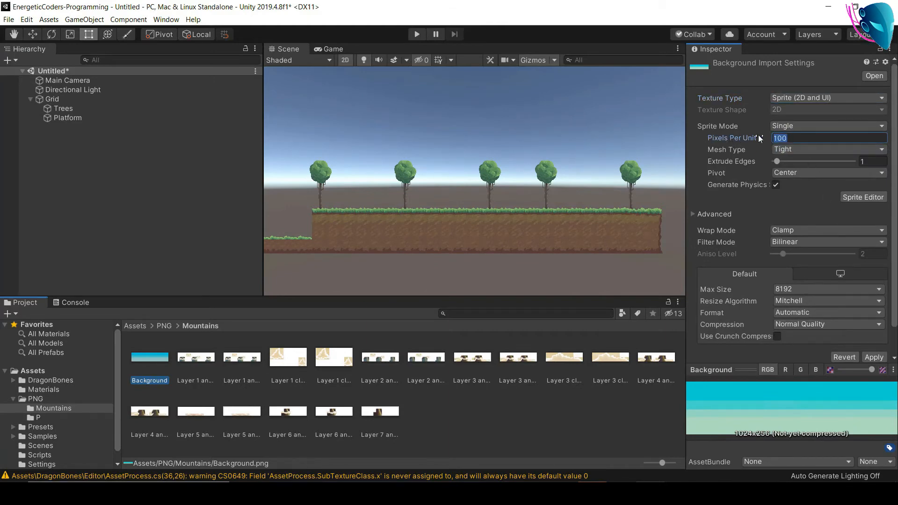
{"action": "type", "text": "32"}
{"action": "left_click", "coordinate": [872, 357]}
Step: Place the Background sprite in the scene over the level and set its Order in Layer to -2
{"action": "left_click_drag", "start_coordinate": [150, 360], "coordinate": [451, 202]}
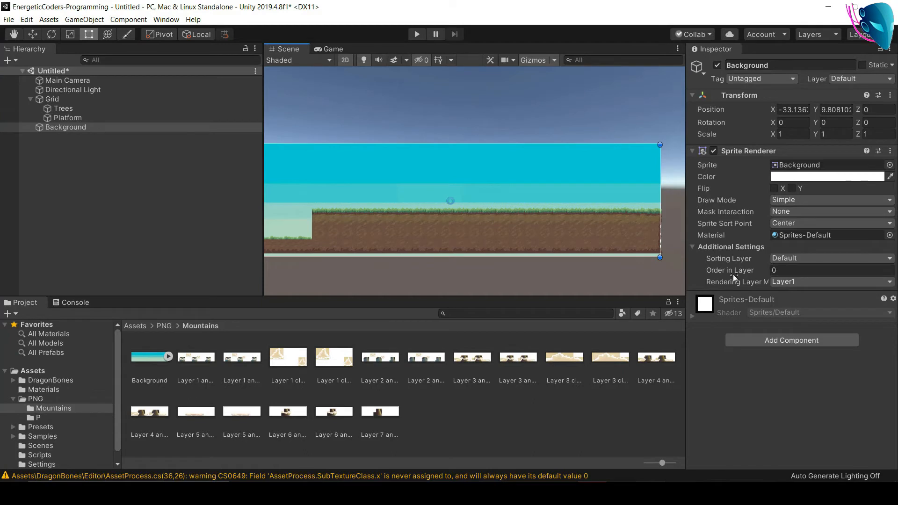
{"action": "left_click", "coordinate": [787, 272]}
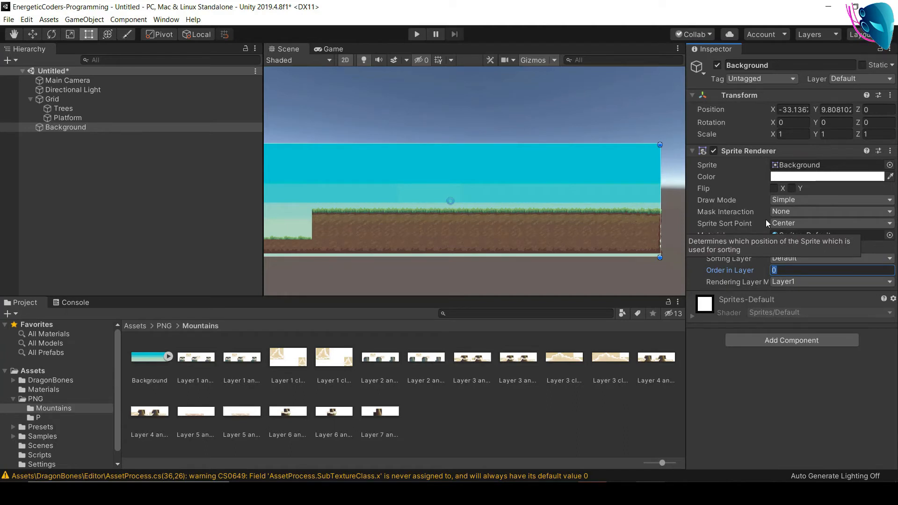
{"action": "type", "text": "-2"}
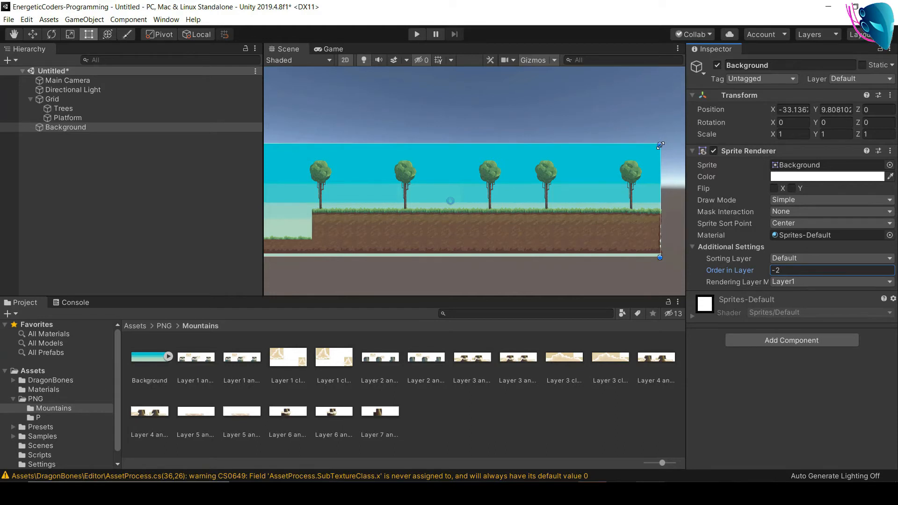
Step: Stretch the Background sprite from its corners to a scale of about 1.51 by 1.75 so it covers the whole level
{"action": "left_click_drag", "start_coordinate": [660, 145], "coordinate": [672, 91]}
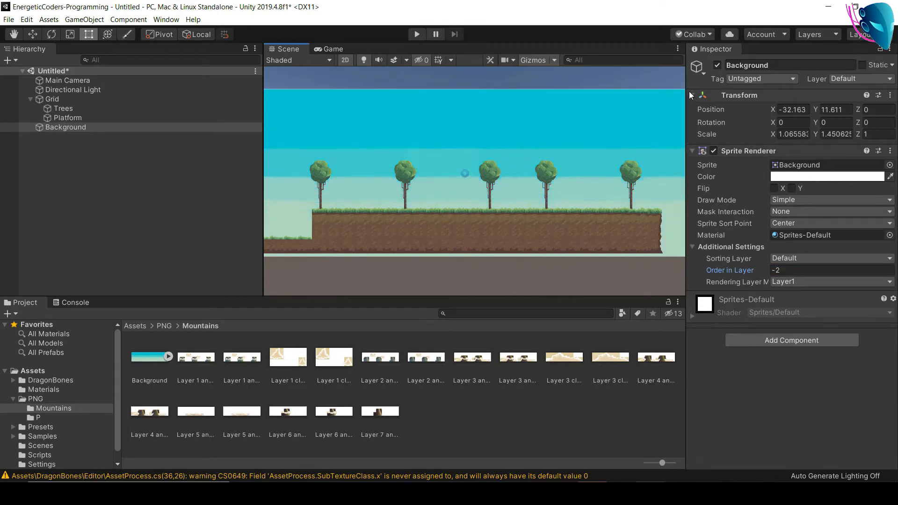
{"action": "middle_click_drag", "start_coordinate": [658, 273], "coordinate": [537, 277]}
{"action": "left_click_drag", "start_coordinate": [558, 262], "coordinate": [603, 274]}
{"action": "middle_click_drag", "start_coordinate": [524, 252], "coordinate": [754, 242]}
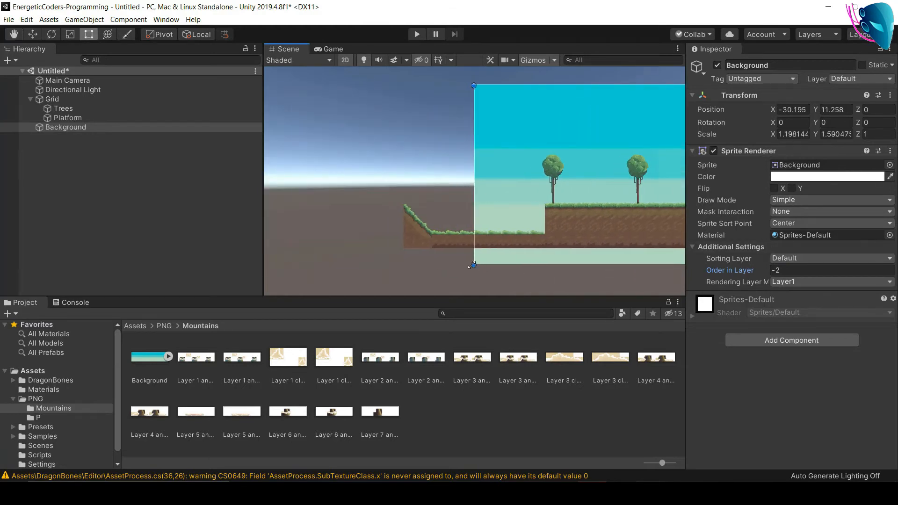
{"action": "left_click_drag", "start_coordinate": [472, 264], "coordinate": [369, 274]}
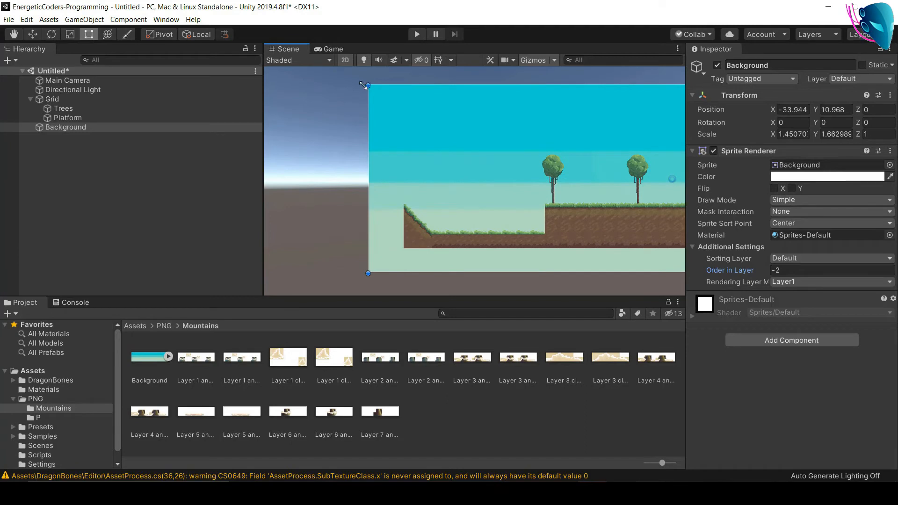
{"action": "left_click_drag", "start_coordinate": [363, 86], "coordinate": [352, 76]}
{"action": "scroll", "coordinate": [433, 226], "scroll_direction": "up", "scroll_amount": 3}
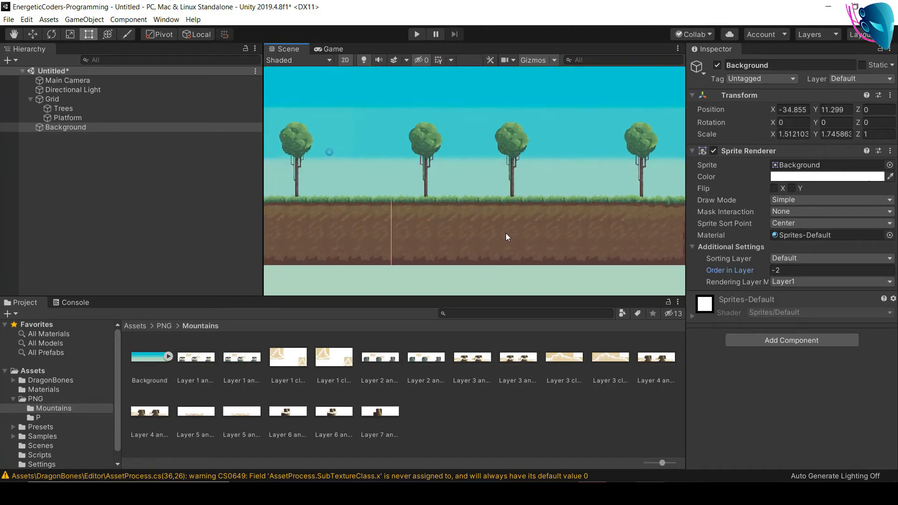
{"action": "middle_click_drag", "start_coordinate": [506, 176], "coordinate": [523, 172]}
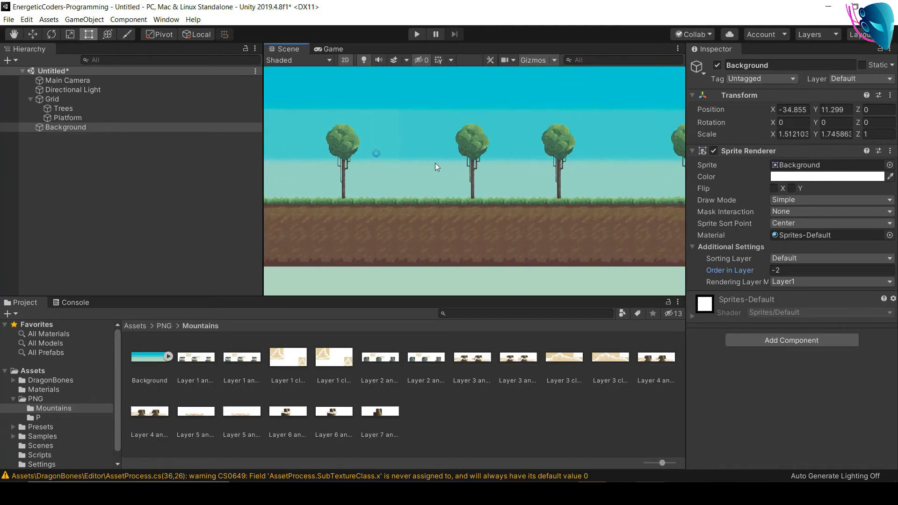
{"action": "middle_click_drag", "start_coordinate": [435, 163], "coordinate": [461, 239]}
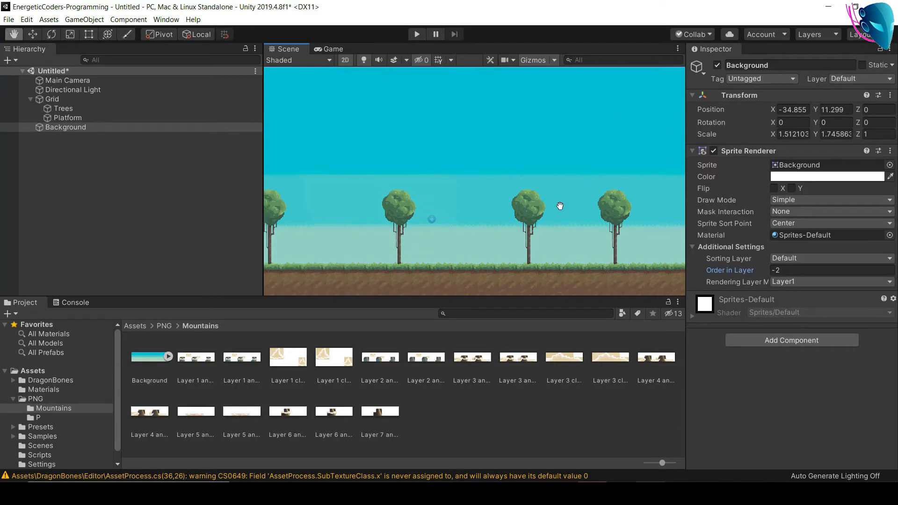
{"action": "middle_click_drag", "start_coordinate": [550, 208], "coordinate": [537, 186]}
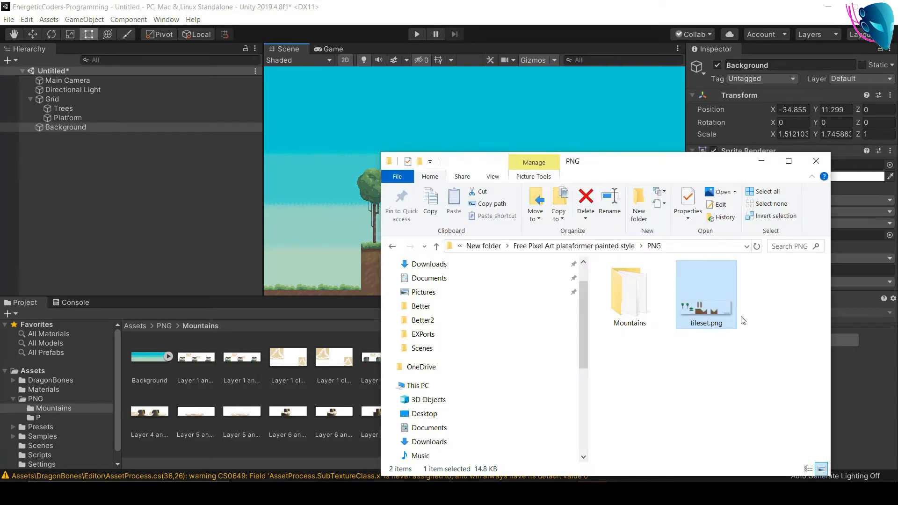
Step: Open Layer 2 anim1.png from the Mountains folder in File Explorer and compare it with Layer 2 anim2.png
{"action": "double_click", "coordinate": [631, 292]}
{"action": "double_click", "coordinate": [660, 161]}
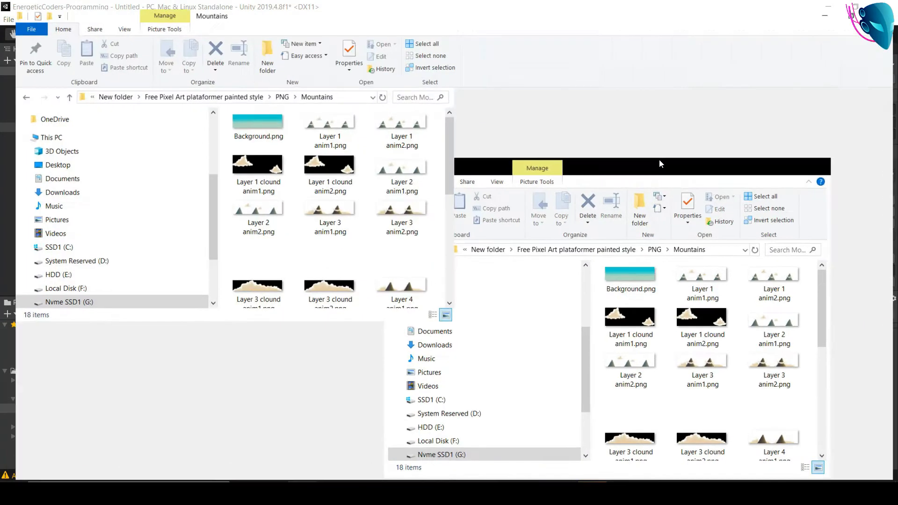
{"action": "double_click", "coordinate": [552, 160]}
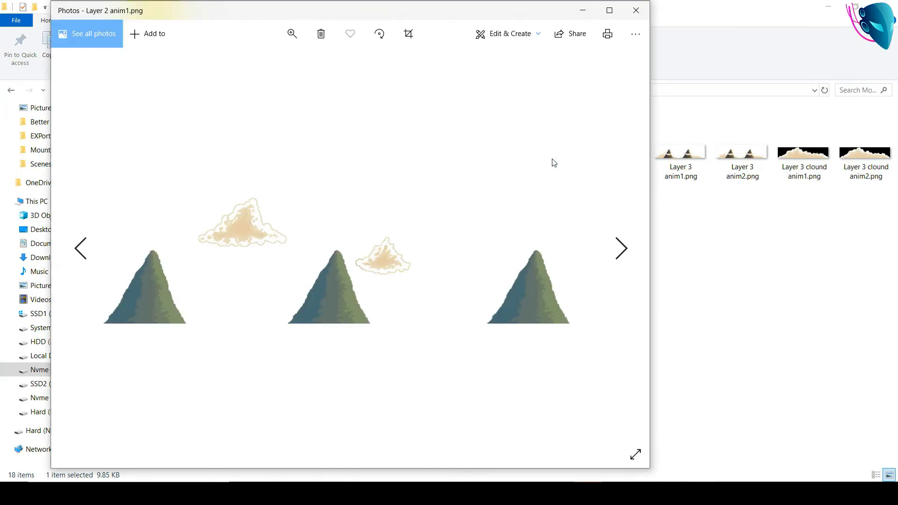
{"action": "left_click_drag", "start_coordinate": [460, 3], "coordinate": [453, 7]}
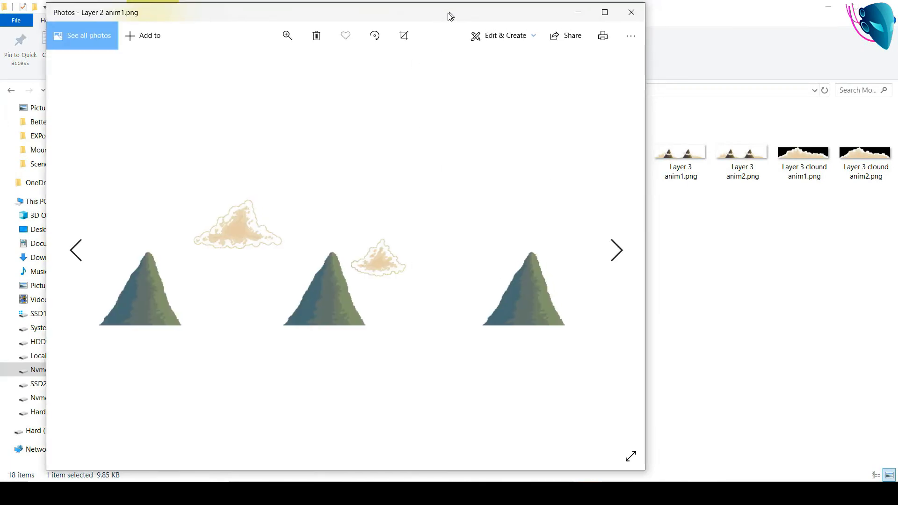
{"action": "key", "text": "Right"}
{"action": "key", "text": "Left"}
{"action": "key", "text": "Right"}
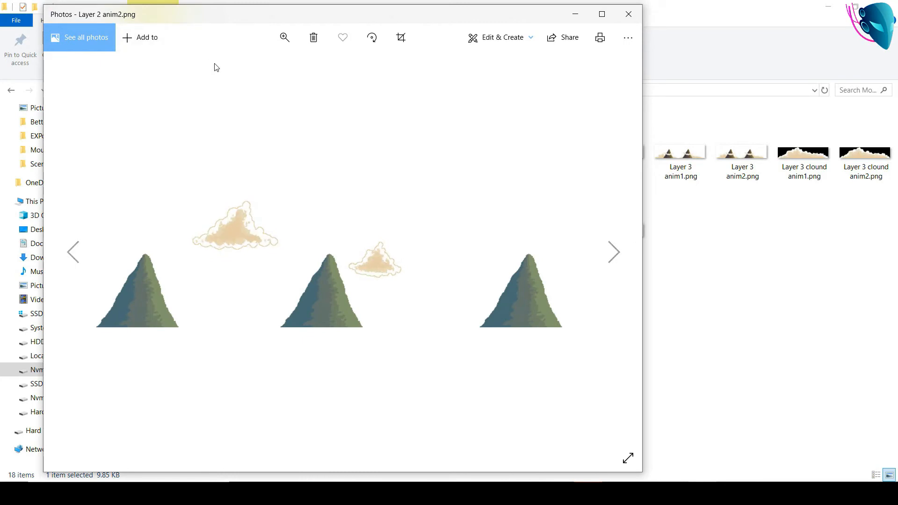
{"action": "key", "text": "Left"}
{"action": "key", "text": "Right"}
{"action": "key", "text": "Left"}
{"action": "key", "text": "Right"}
Step: Compare the Layer 1 clound anim1.png and Layer 1 clound anim2.png frames in the photo viewer
{"action": "key", "text": "Left"}
{"action": "key", "text": "Left"}
{"action": "key", "text": "Left"}
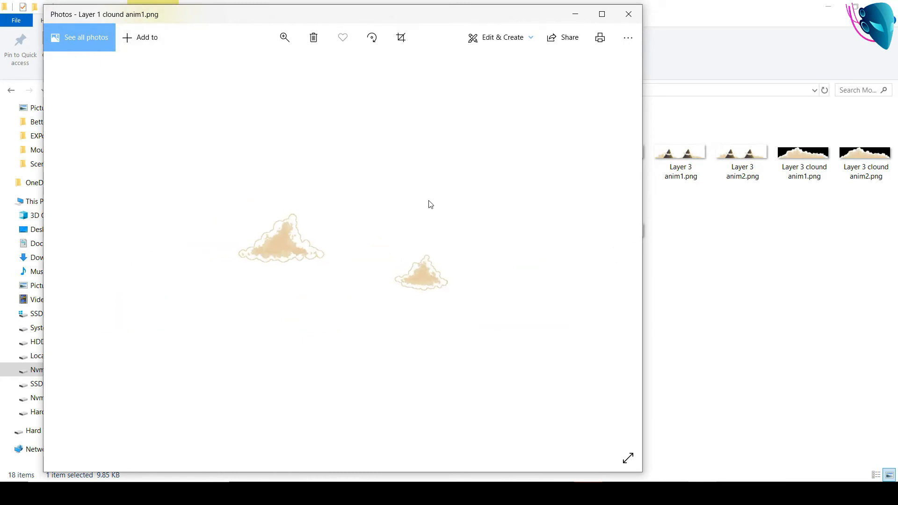
{"action": "key", "text": "Left"}
{"action": "key", "text": "Right"}
{"action": "key", "text": "Right"}
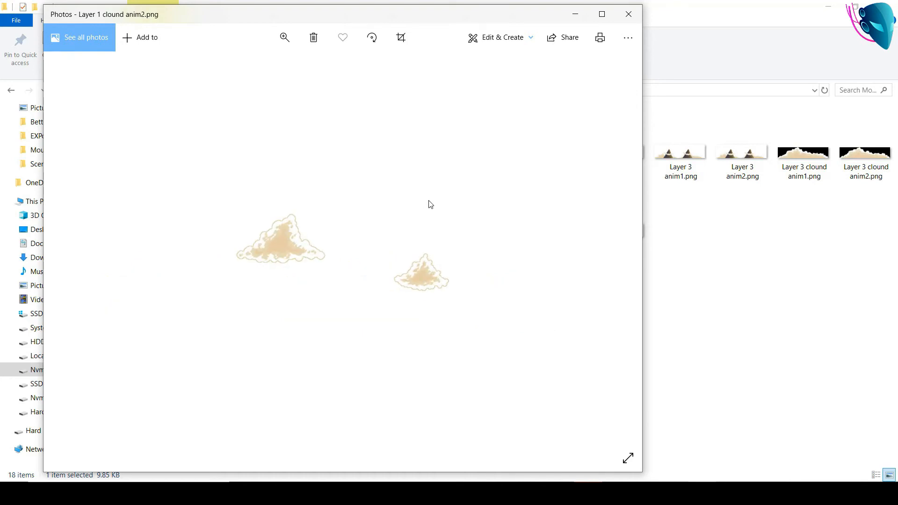
{"action": "key", "text": "Right"}
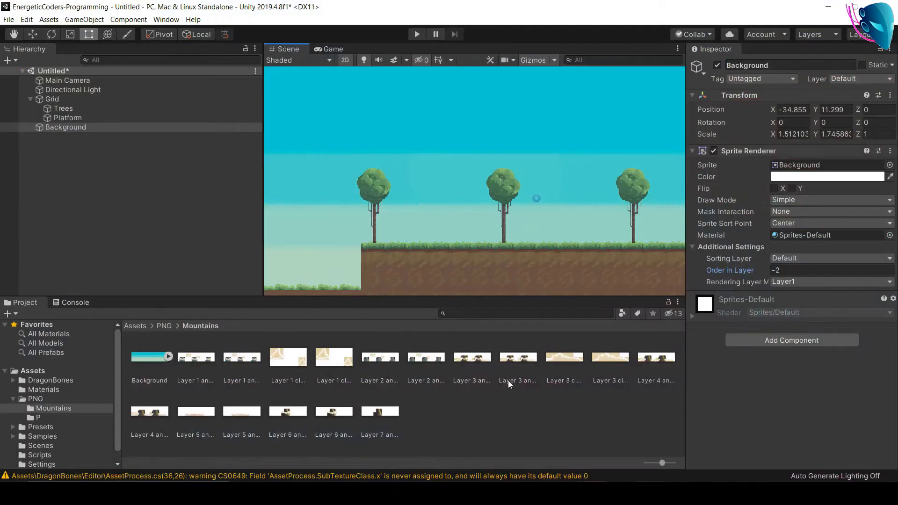
Step: Deselect the Background, view the Unity-Technologies/2d-extras repository page in the browser, and return to Unity
{"action": "left_click", "coordinate": [513, 408]}
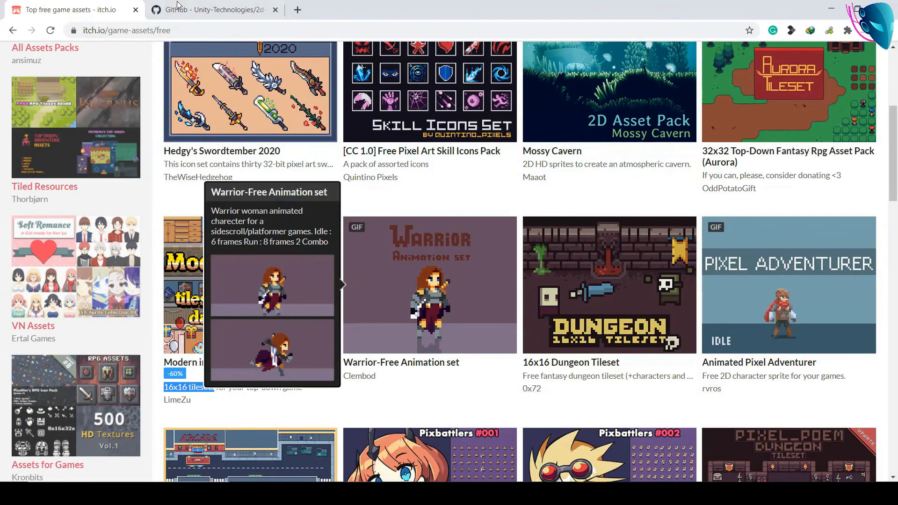
{"action": "left_click", "coordinate": [187, 5]}
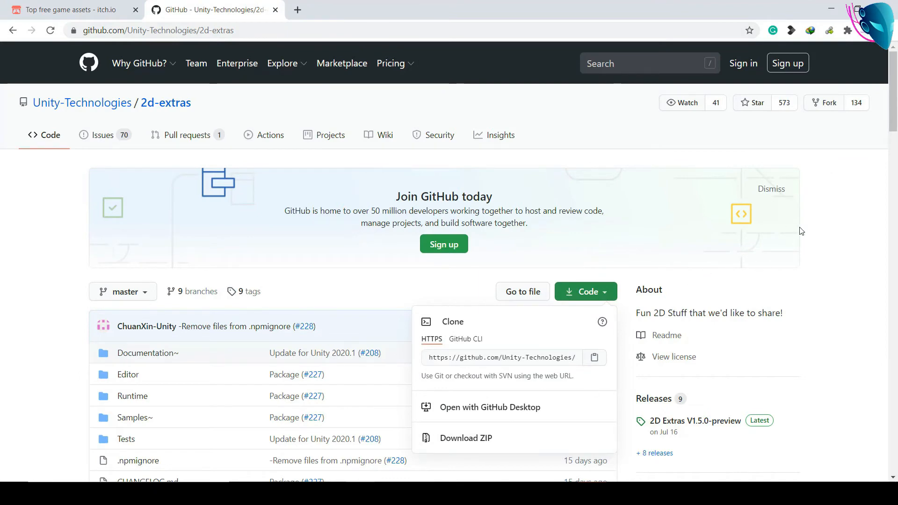
{"action": "left_click", "coordinate": [822, 234]}
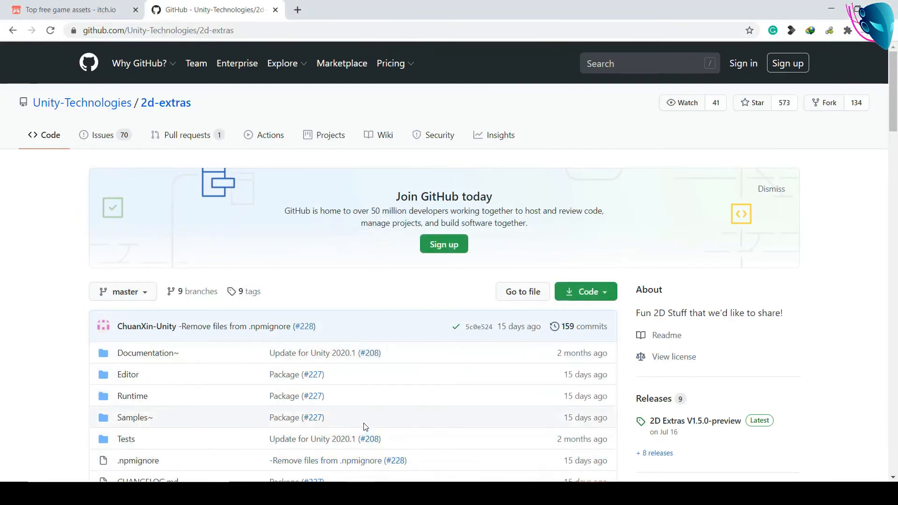
{"action": "left_click", "coordinate": [827, 7]}
Step: Start adding a package from disk in the Package Manager and browse to the 2D-extras folder
{"action": "left_click", "coordinate": [166, 19]}
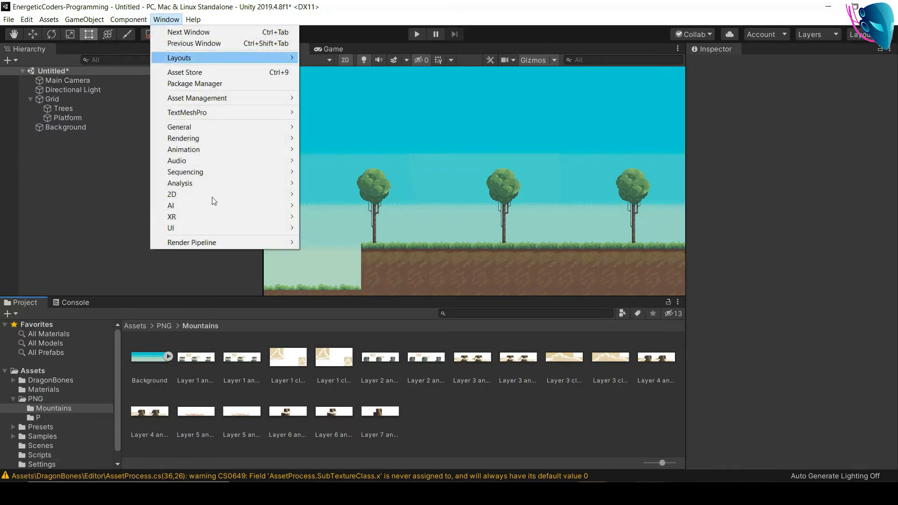
{"action": "left_click", "coordinate": [224, 84]}
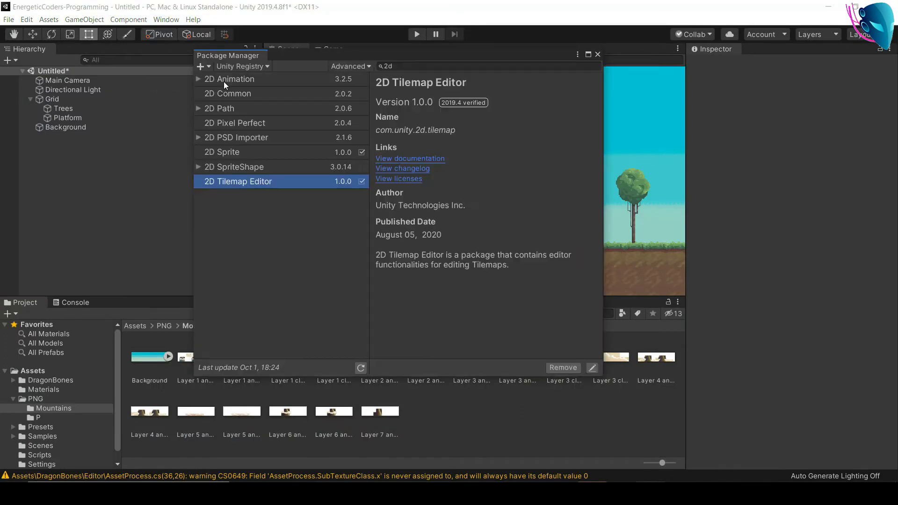
{"action": "left_click", "coordinate": [200, 66]}
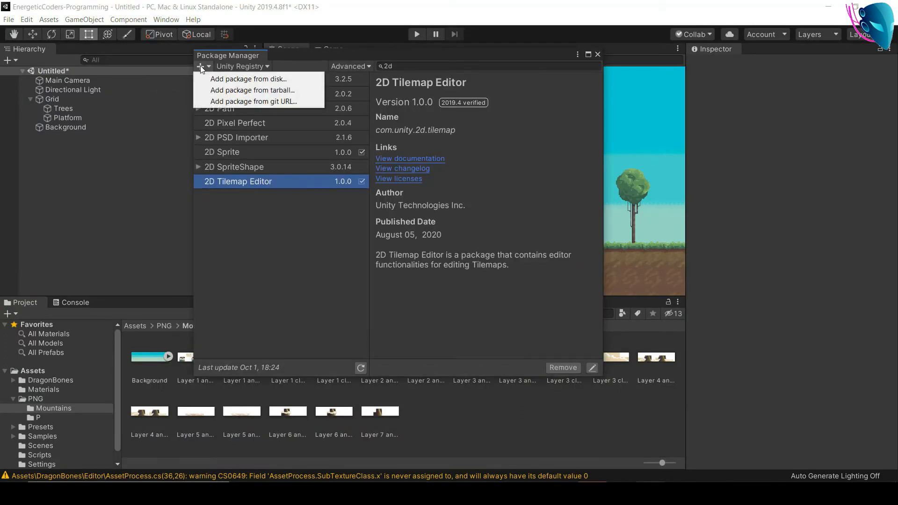
{"action": "left_click", "coordinate": [241, 80]}
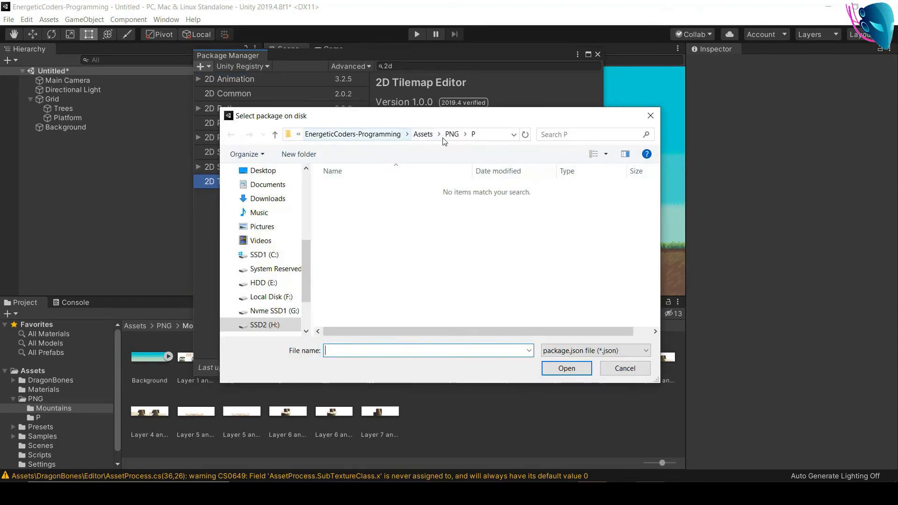
{"action": "left_click", "coordinate": [451, 135]}
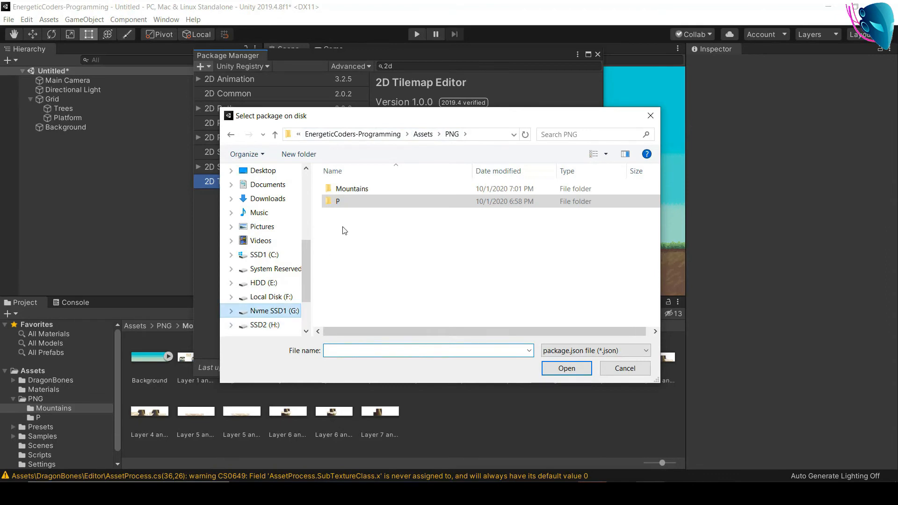
{"action": "double_click", "coordinate": [335, 188]}
{"action": "double_click", "coordinate": [422, 201]}
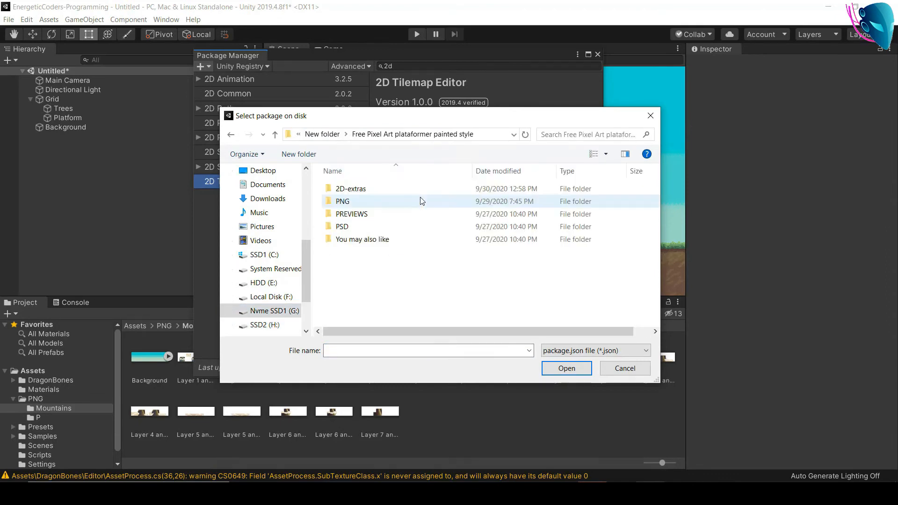
{"action": "double_click", "coordinate": [335, 189]}
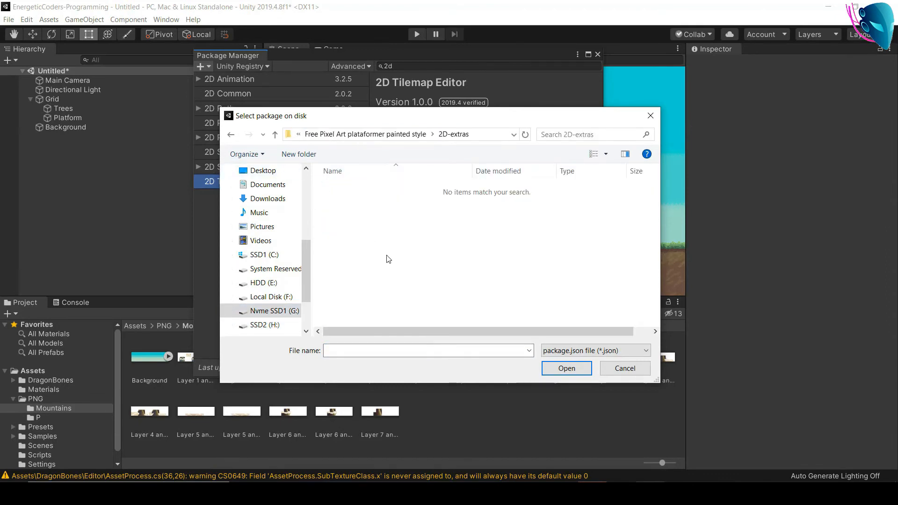
Step: Extract the 2d-extras-master archive inside the 2D-extras folder in File Explorer
{"action": "left_click", "coordinate": [367, 493]}
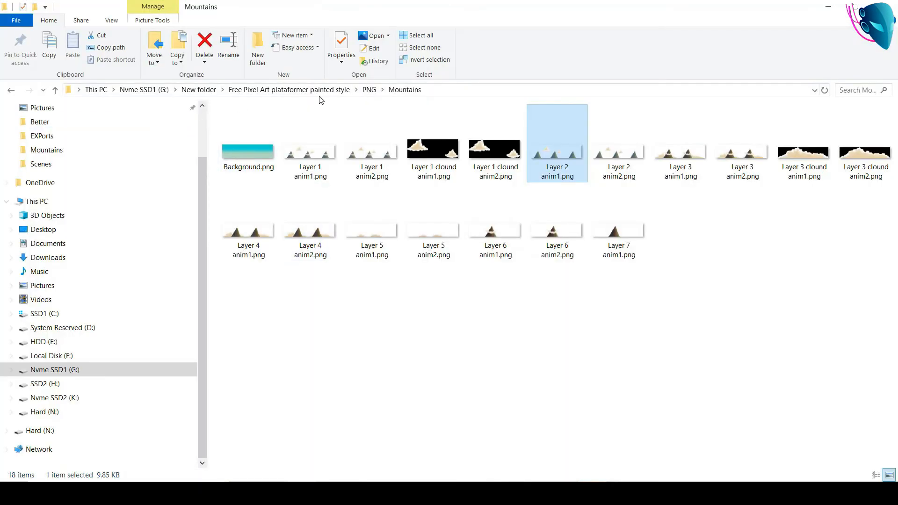
{"action": "left_click", "coordinate": [331, 94]}
{"action": "double_click", "coordinate": [244, 127]}
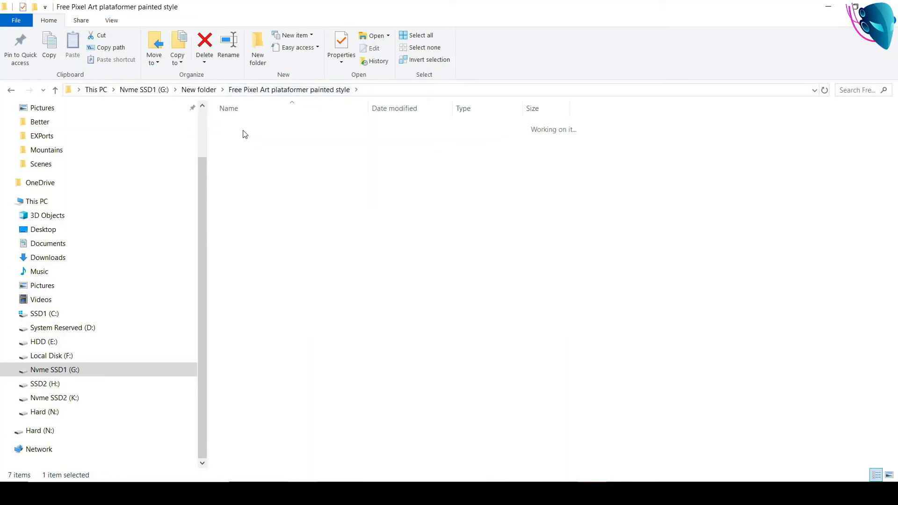
{"action": "right_click", "coordinate": [243, 133]}
{"action": "left_click", "coordinate": [327, 218]}
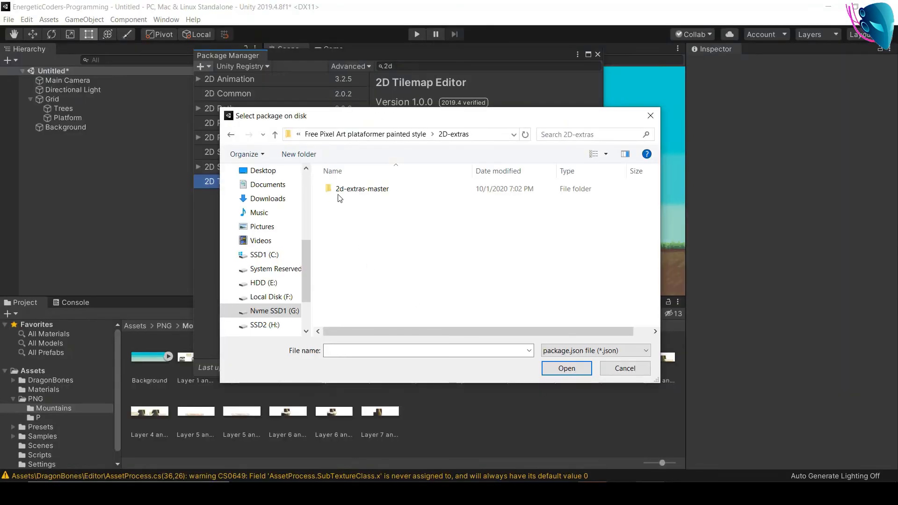
Step: Add the 2D Extras package to the project from package.json in the inner 2d-extras-master folder
{"action": "double_click", "coordinate": [341, 191]}
{"action": "double_click", "coordinate": [342, 192]}
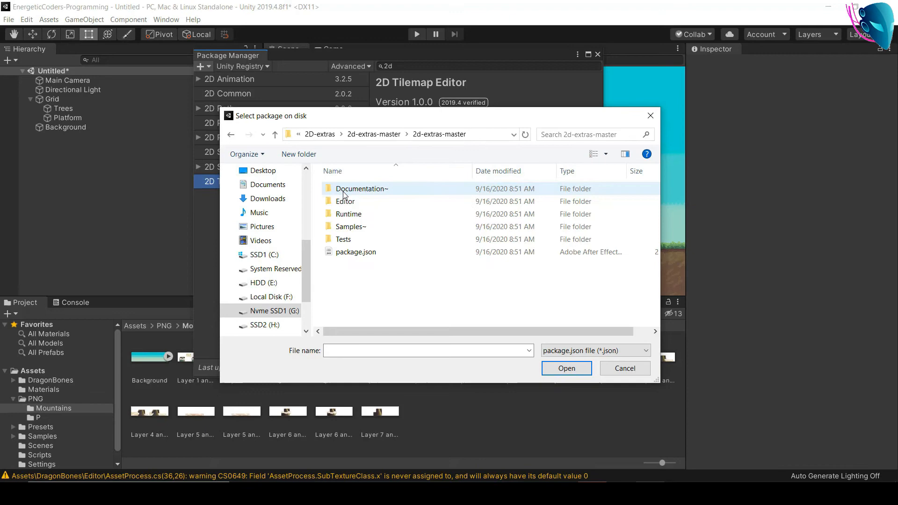
{"action": "double_click", "coordinate": [353, 252]}
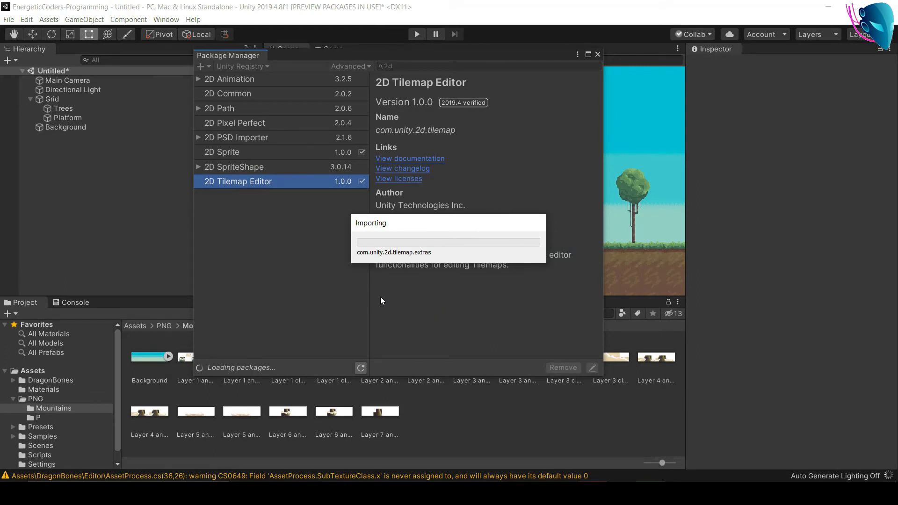
Step: Check the 2D Tilemap Extras package details among the packages in the project, and close the Package Manager
{"action": "left_click", "coordinate": [242, 66]}
{"action": "left_click", "coordinate": [248, 93]}
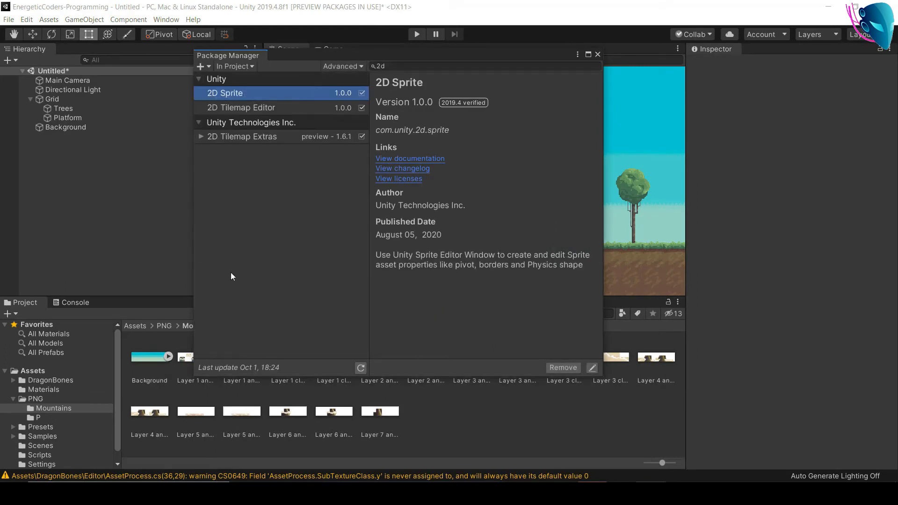
{"action": "left_click", "coordinate": [234, 137]}
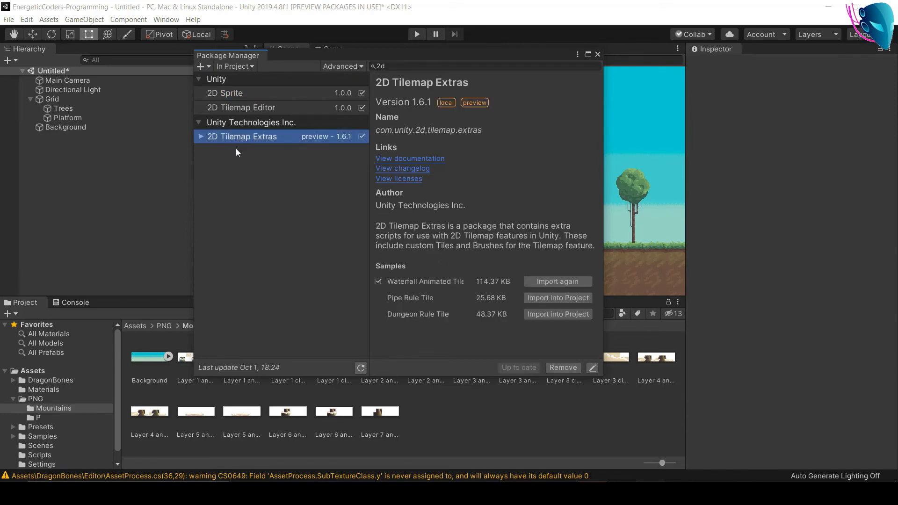
{"action": "left_click", "coordinate": [598, 54]}
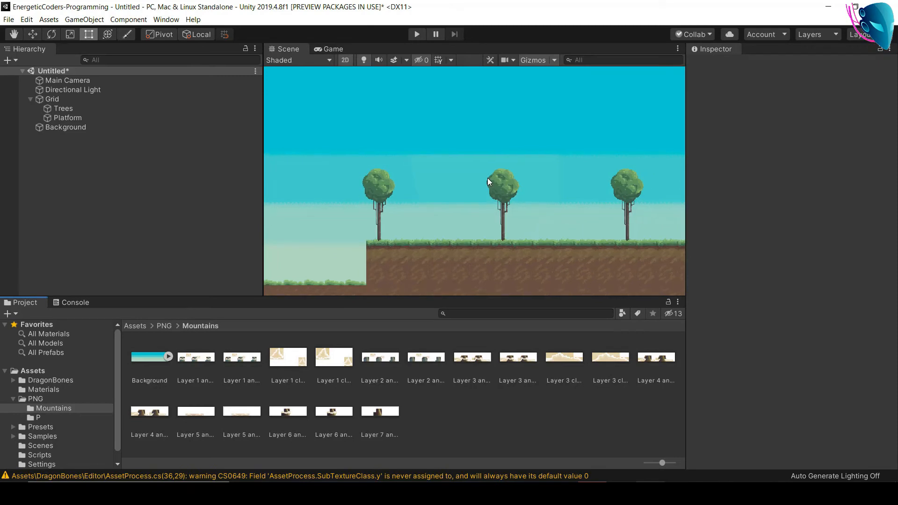
Step: Create an Animated Tile asset in the Mountains folder and set its number of animated sprites to 2
{"action": "scroll", "coordinate": [487, 192], "scroll_direction": "up", "scroll_amount": 2}
{"action": "scroll", "coordinate": [581, 252], "scroll_direction": "down", "scroll_amount": 5}
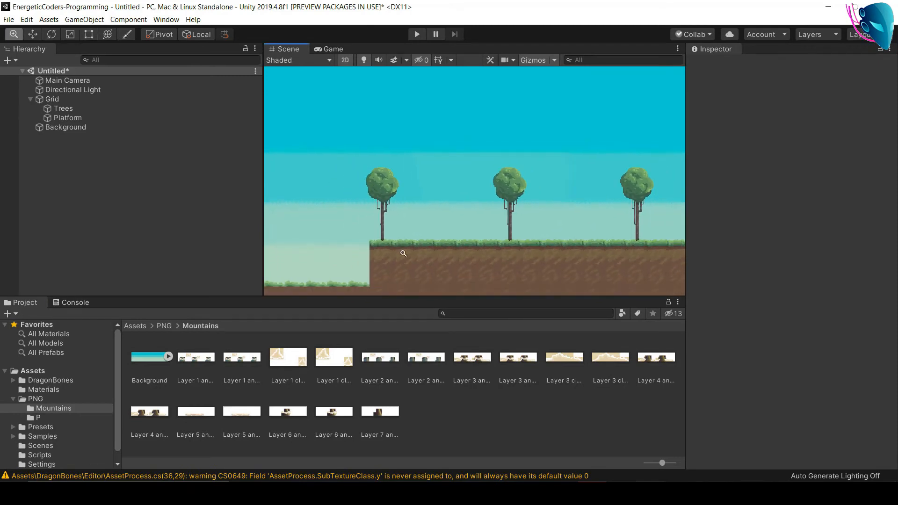
{"action": "right_click_drag", "start_coordinate": [363, 242], "coordinate": [517, 216]}
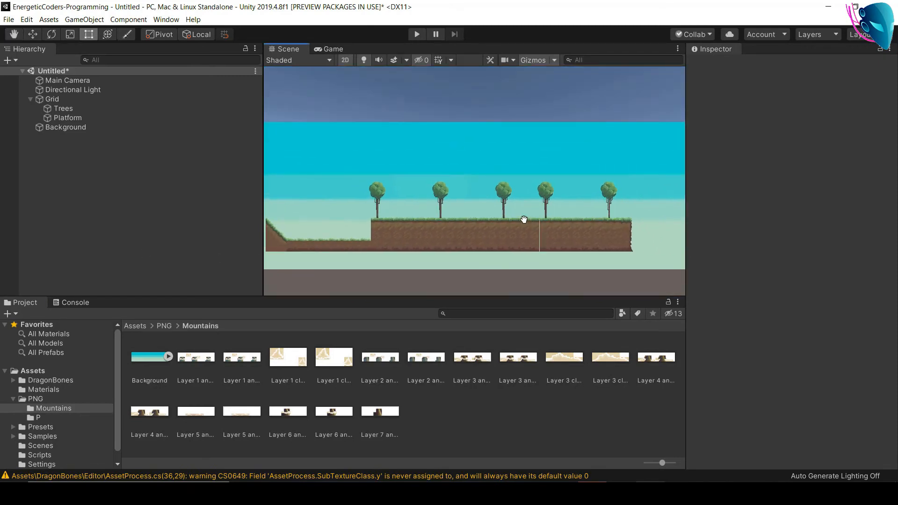
{"action": "right_click", "coordinate": [430, 420]}
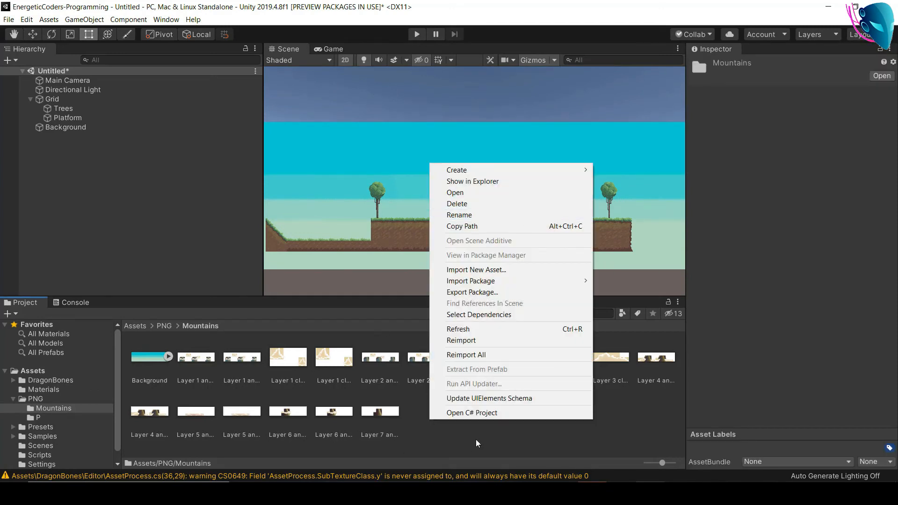
{"action": "mouse_move", "coordinate": [560, 172]}
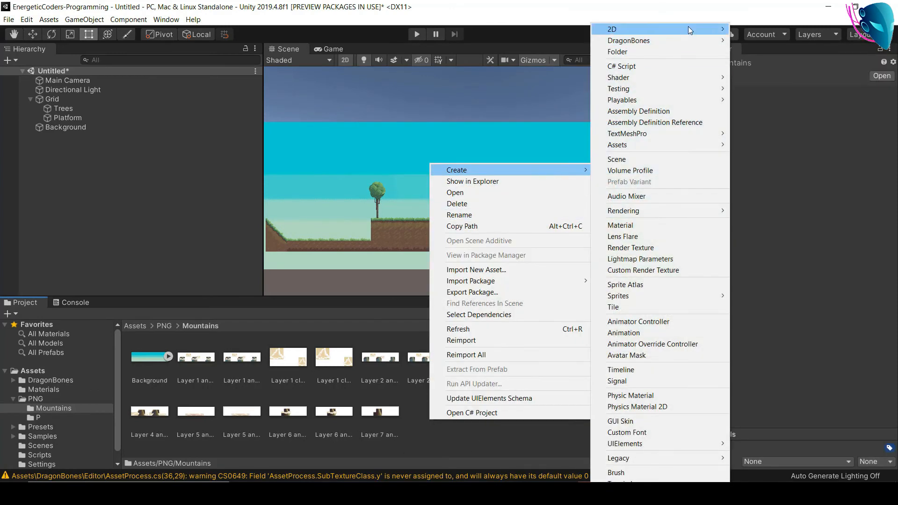
{"action": "mouse_move", "coordinate": [689, 26]}
{"action": "mouse_move", "coordinate": [763, 29]}
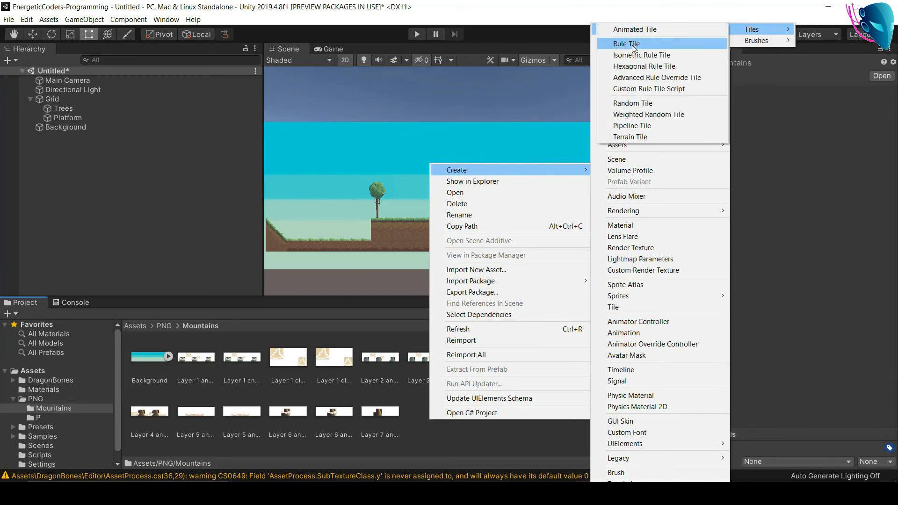
{"action": "left_click", "coordinate": [631, 30]}
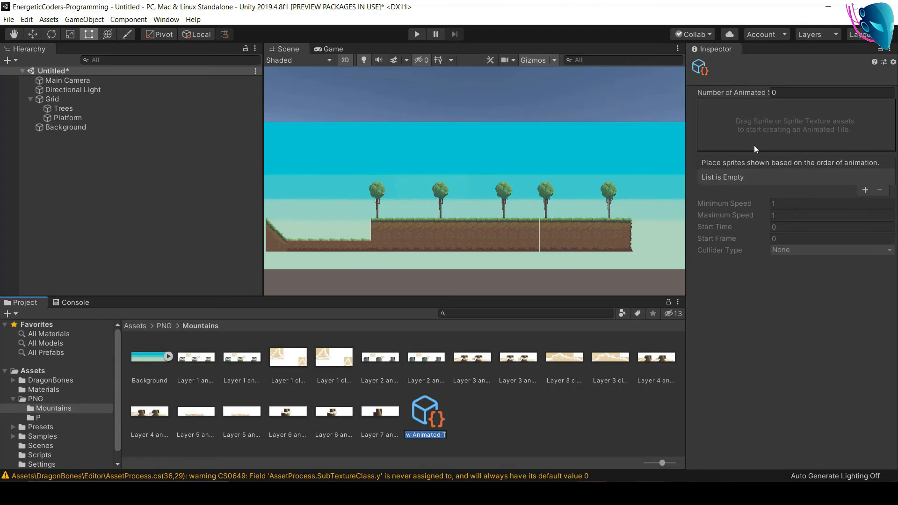
{"action": "key", "text": "Return"}
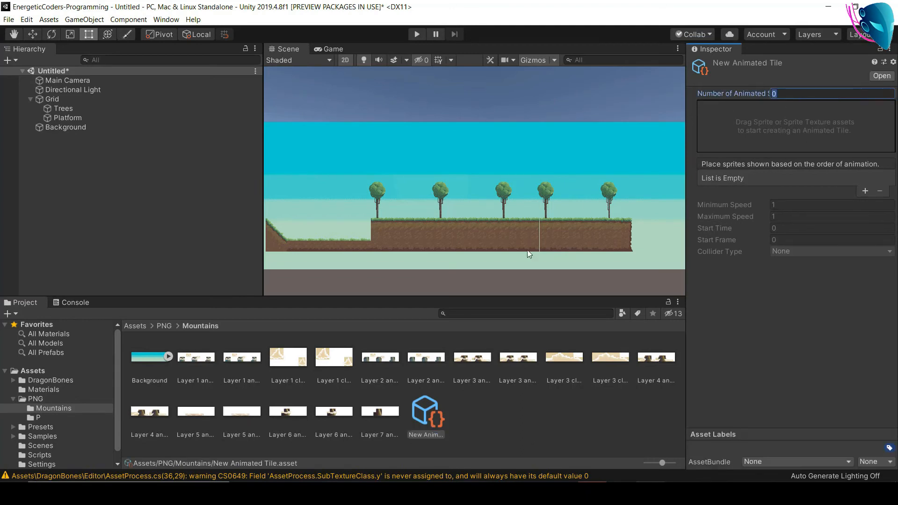
{"action": "type", "text": "2"}
{"action": "key", "text": "Return"}
Step: Set the Layer 2 anim1 texture type to Sprite (2D and UI) with 32 pixels per unit and apply the import settings
{"action": "left_click", "coordinate": [374, 359]}
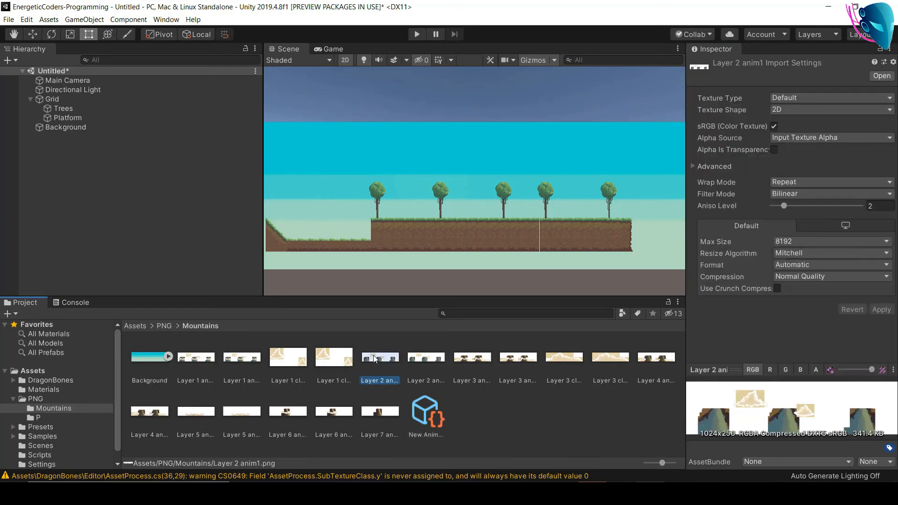
{"action": "left_click", "coordinate": [793, 97]}
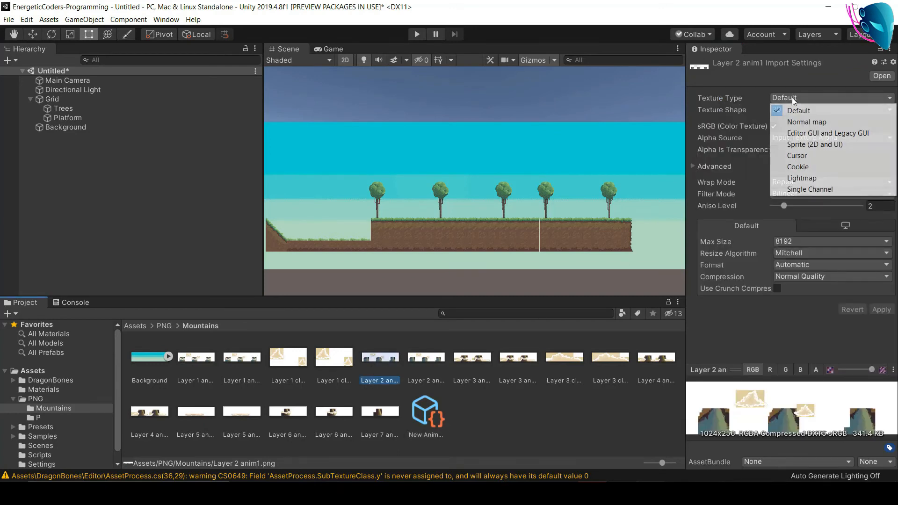
{"action": "left_click", "coordinate": [805, 145]}
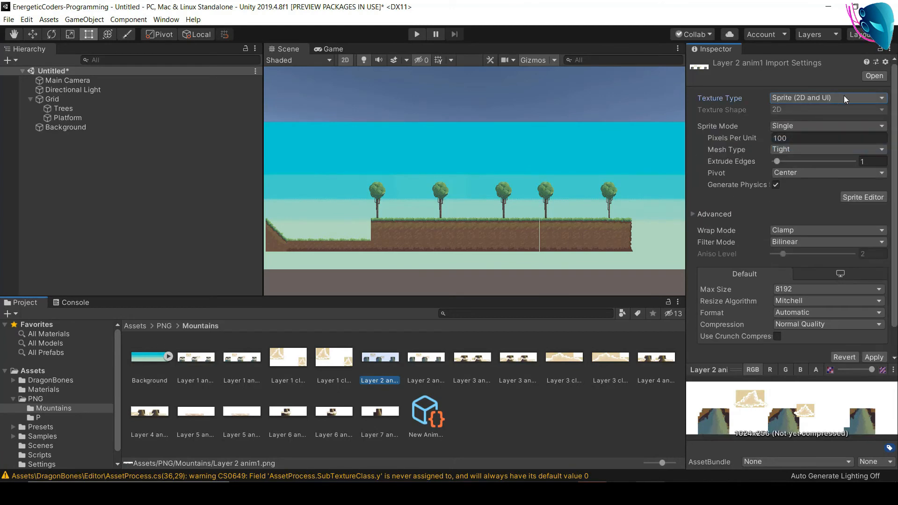
{"action": "left_click", "coordinate": [793, 140]}
{"action": "type", "text": "32"}
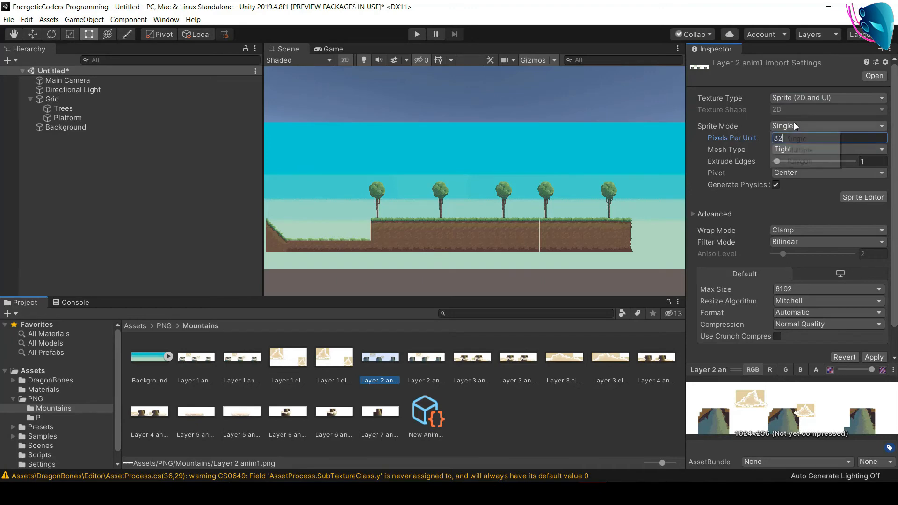
{"action": "left_click", "coordinate": [794, 124]}
{"action": "left_click", "coordinate": [416, 364]}
{"action": "left_click", "coordinate": [426, 361]}
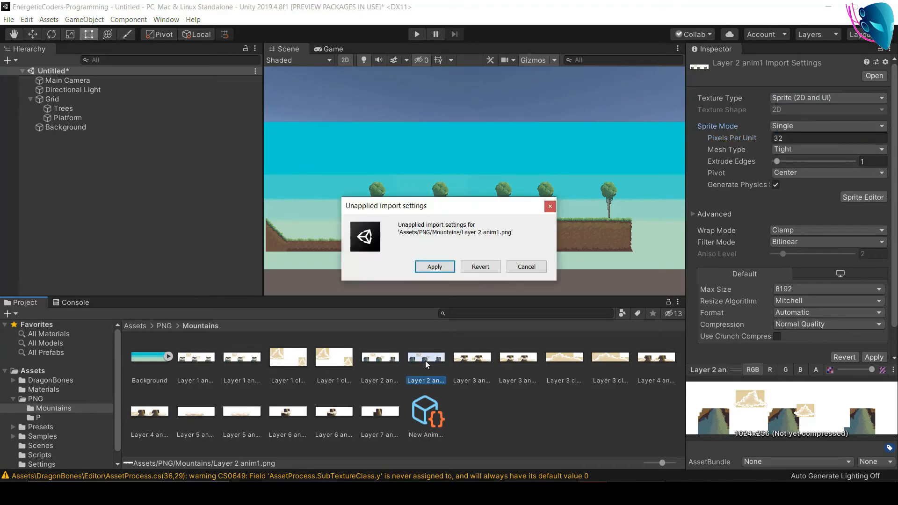
{"action": "left_click", "coordinate": [437, 270]}
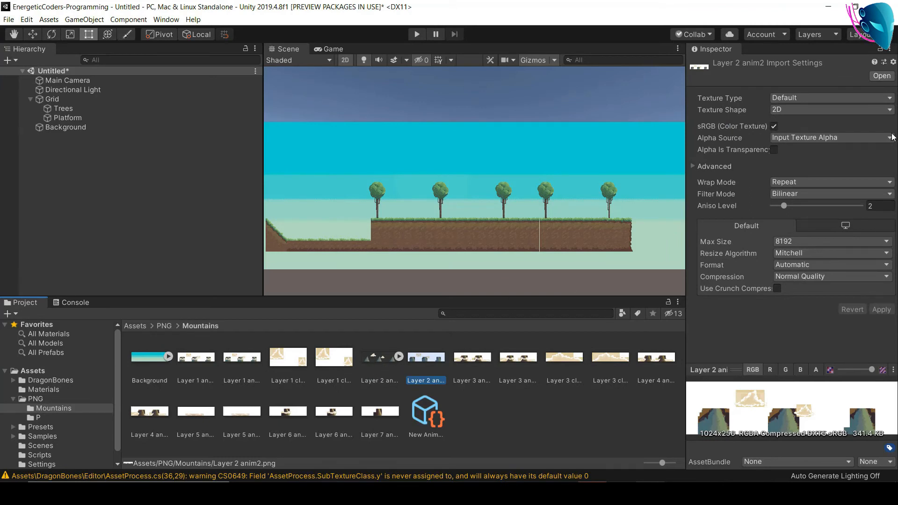
Step: Set the Layer 2 anim2 texture type to Sprite (2D and UI) with 32 pixels per unit and apply the import settings
{"action": "left_click", "coordinate": [799, 139]}
{"action": "left_click", "coordinate": [799, 99]}
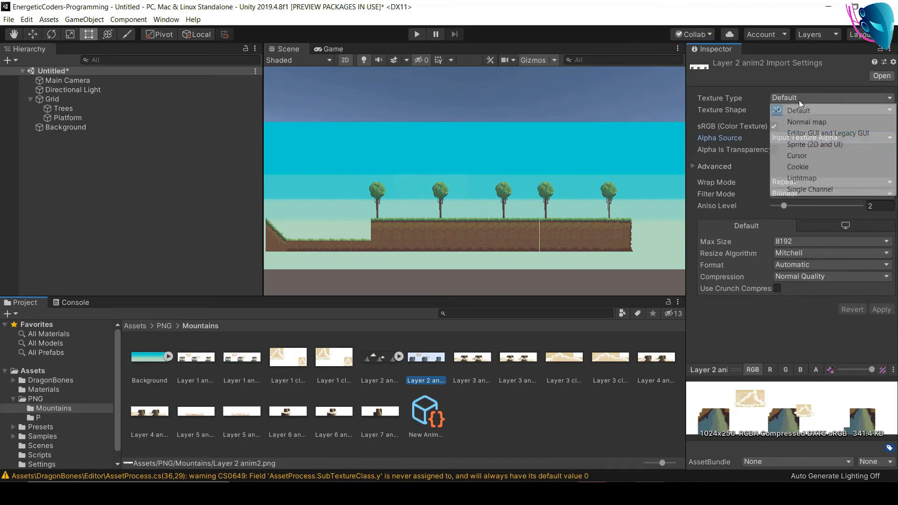
{"action": "left_click", "coordinate": [804, 143]}
{"action": "left_click", "coordinate": [801, 139]}
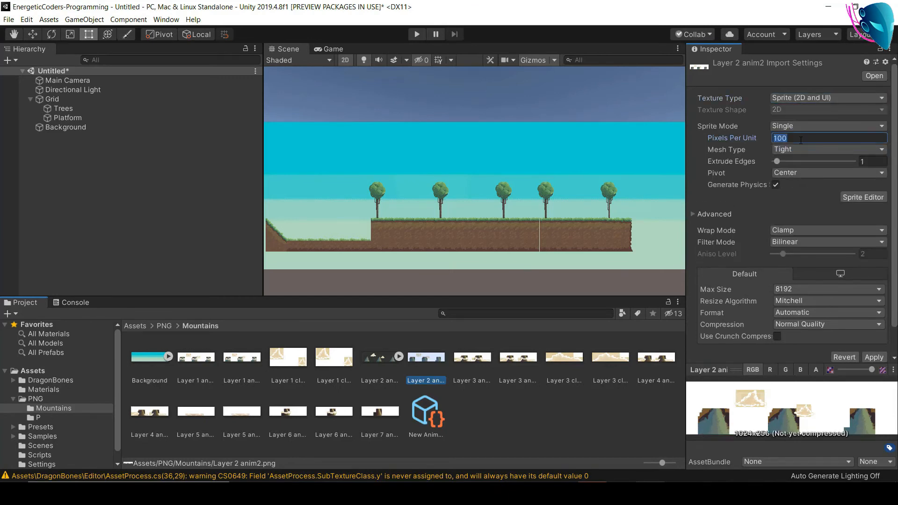
{"action": "type", "text": "32"}
{"action": "left_click", "coordinate": [872, 357]}
Step: Rename the new animated tile asset as MountainAndClouds
{"action": "left_click", "coordinate": [417, 412]}
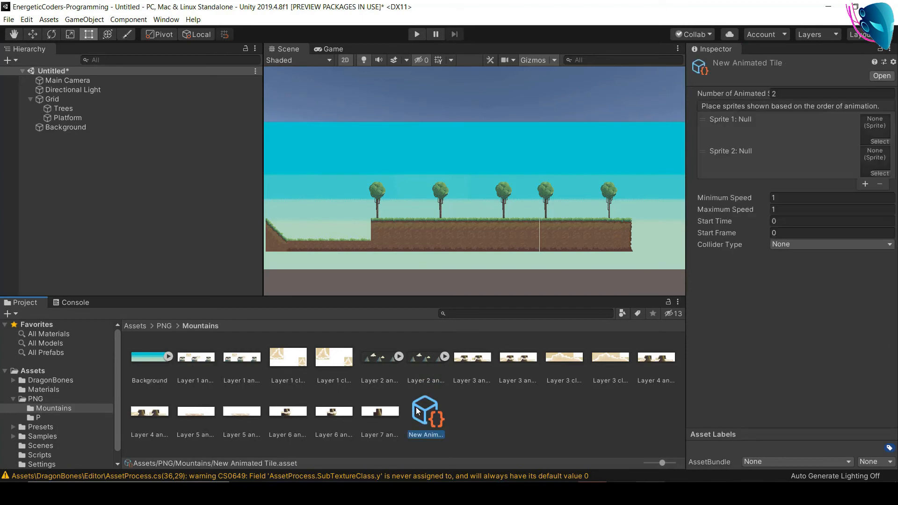
{"action": "left_click", "coordinate": [428, 419]}
{"action": "type", "text": "Mountai"}
{"action": "type", "text": "n"}
{"action": "type", "text": "AndC"}
{"action": "type", "text": "louds"}
{"action": "key", "text": "Return"}
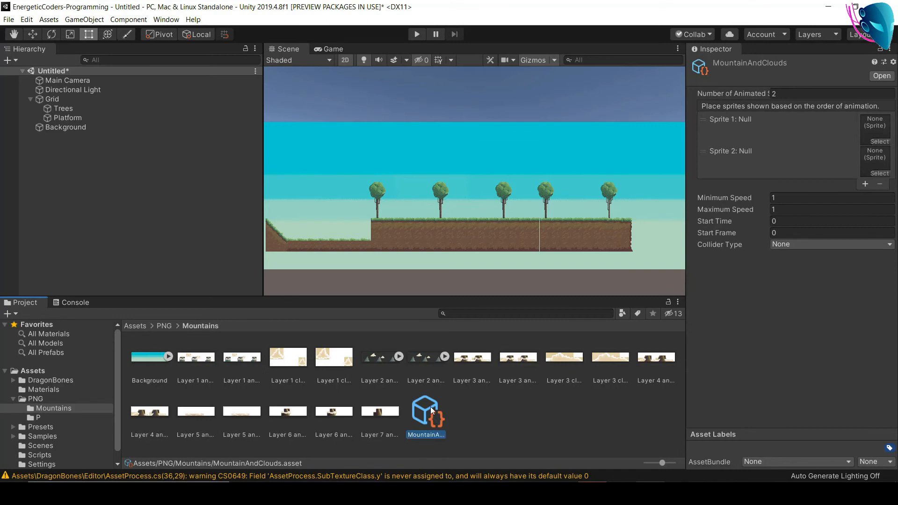
Step: Assign Layer 2 anim1 as Sprite 1 and Layer 2 anim2 as Sprite 2 of the MountainAndClouds tile
{"action": "left_click", "coordinate": [355, 373]}
{"action": "left_click", "coordinate": [432, 413]}
{"action": "left_click_drag", "start_coordinate": [390, 359], "coordinate": [883, 132]}
{"action": "left_click_drag", "start_coordinate": [431, 357], "coordinate": [873, 161]}
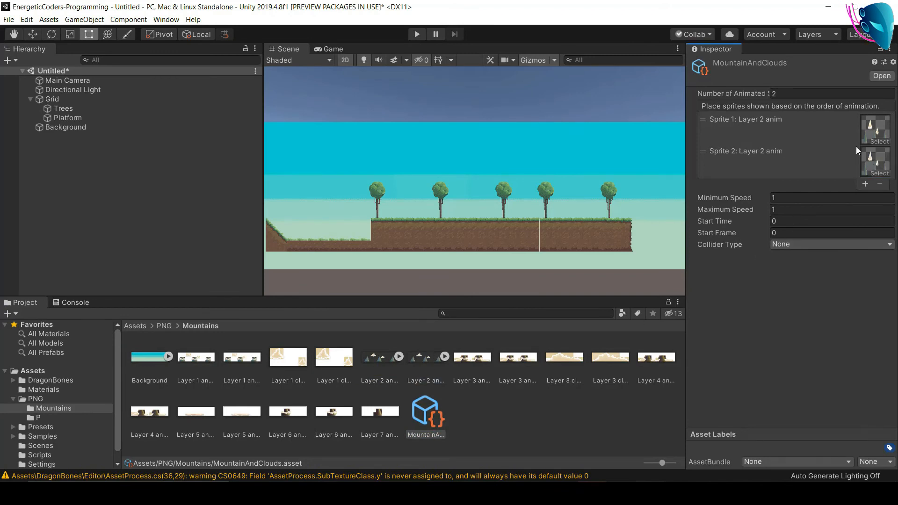
Step: Open the Tile Palette window and move it higher on the screen
{"action": "left_click", "coordinate": [167, 19]}
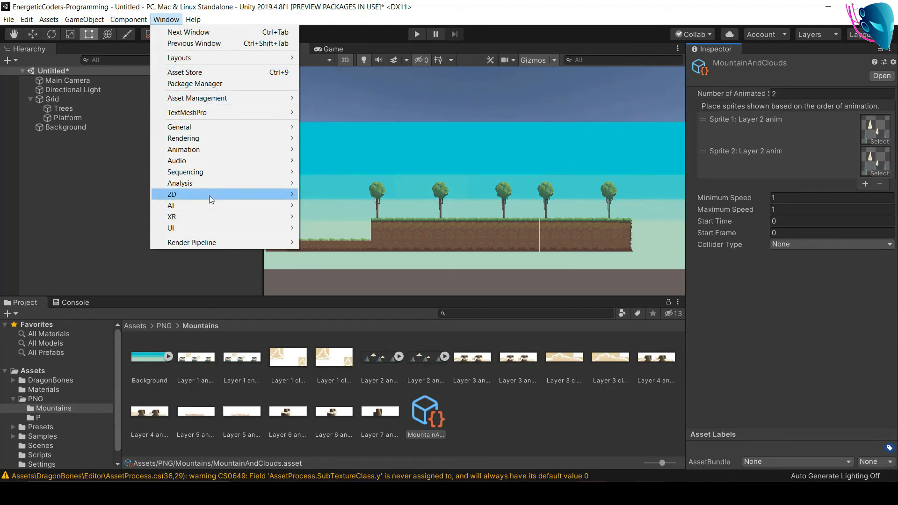
{"action": "mouse_move", "coordinate": [211, 196]}
{"action": "left_click", "coordinate": [355, 216]}
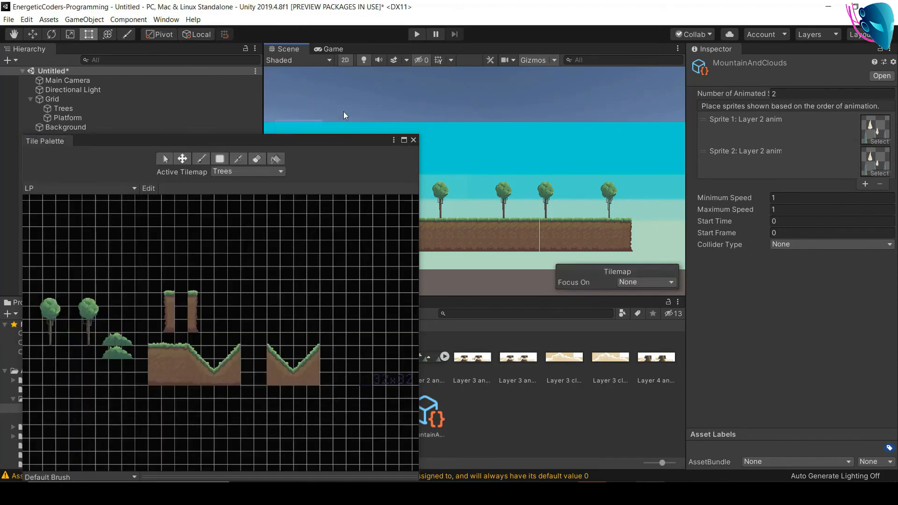
{"action": "left_click_drag", "start_coordinate": [302, 137], "coordinate": [302, 62]}
Step: Create a new tile palette named Mountains, keeping the Rectangle grid and Automatic cell size
{"action": "left_click", "coordinate": [90, 114]}
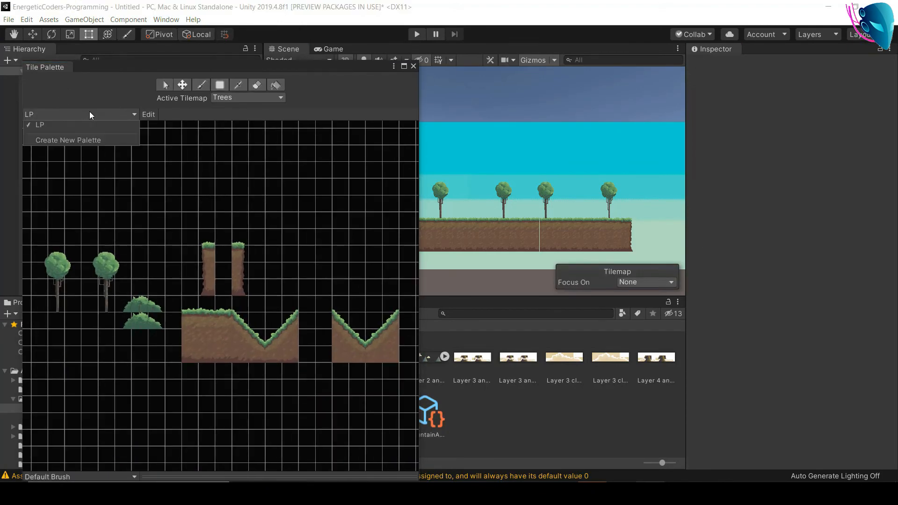
{"action": "left_click", "coordinate": [80, 139]}
{"action": "left_click", "coordinate": [151, 140]}
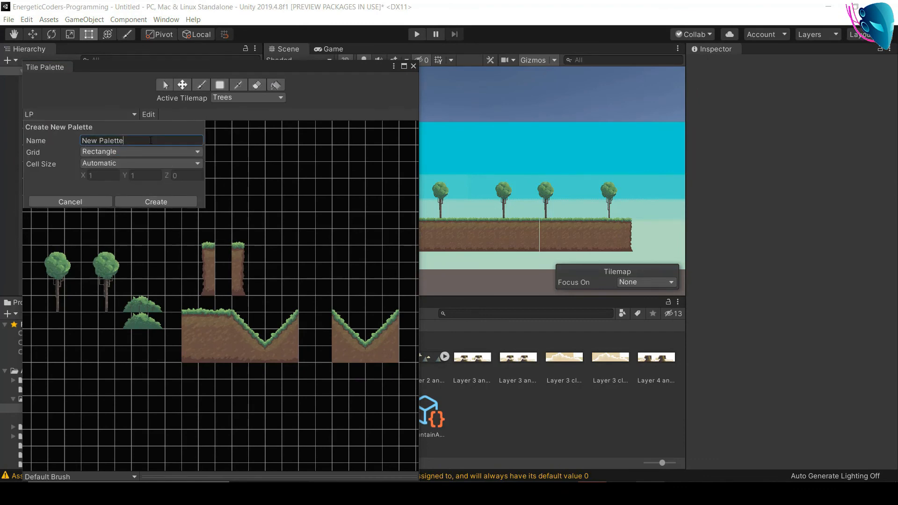
{"action": "double_click", "coordinate": [151, 141]}
{"action": "double_click", "coordinate": [150, 141]}
{"action": "key", "text": "BackSpace"}
{"action": "key", "text": "BackSpace"}
{"action": "key", "text": "BackSpace"}
{"action": "key", "text": "BackSpace"}
{"action": "key", "text": "BackSpace"}
{"action": "type", "text": "Mountais"}
{"action": "key", "text": "BackSpace"}
{"action": "type", "text": "ns"}
{"action": "key", "text": "Return"}
Step: Save the Mountains palette in the P folder inside Assets/PNG
{"action": "left_click", "coordinate": [347, 134]}
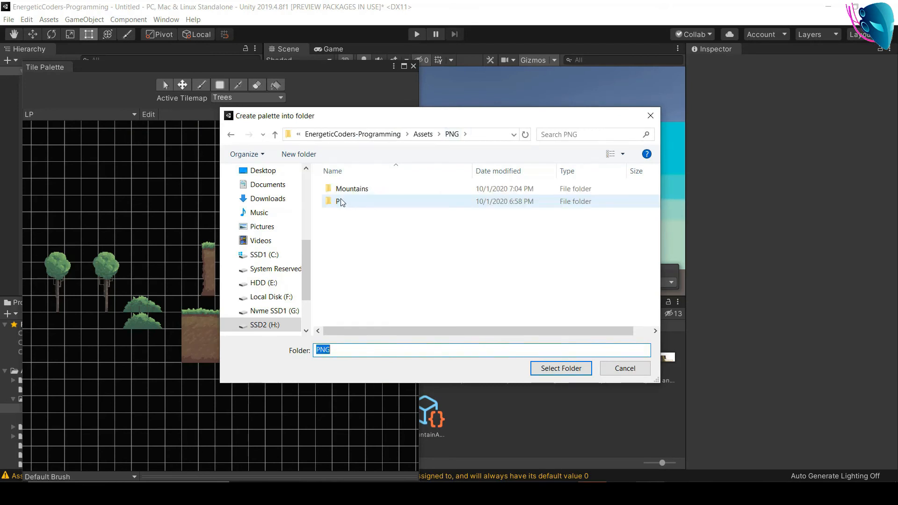
{"action": "left_click", "coordinate": [341, 202]}
{"action": "left_click", "coordinate": [564, 370]}
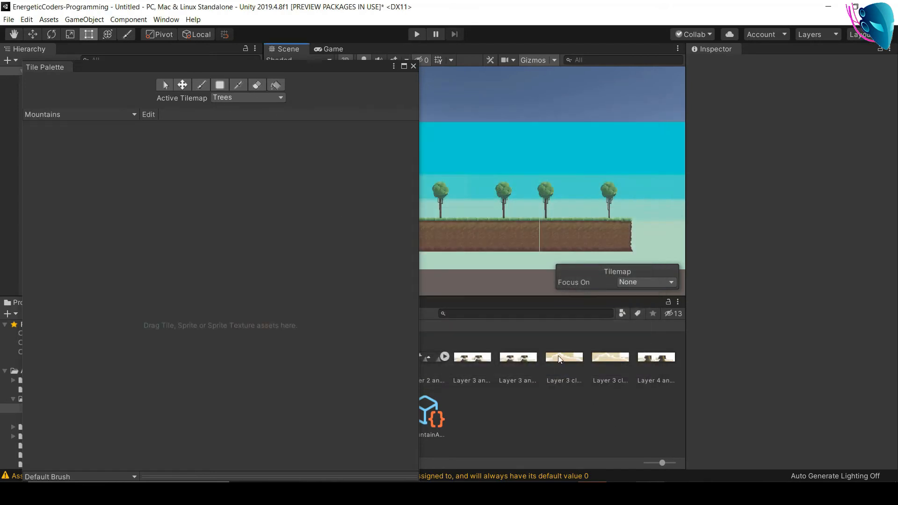
Step: Add the MountainAndClouds tile to the Mountains palette, pick it for painting, and move the palette window clear of the scene
{"action": "left_click_drag", "start_coordinate": [560, 360], "coordinate": [170, 257]}
{"action": "left_click_drag", "start_coordinate": [244, 75], "coordinate": [725, 135]}
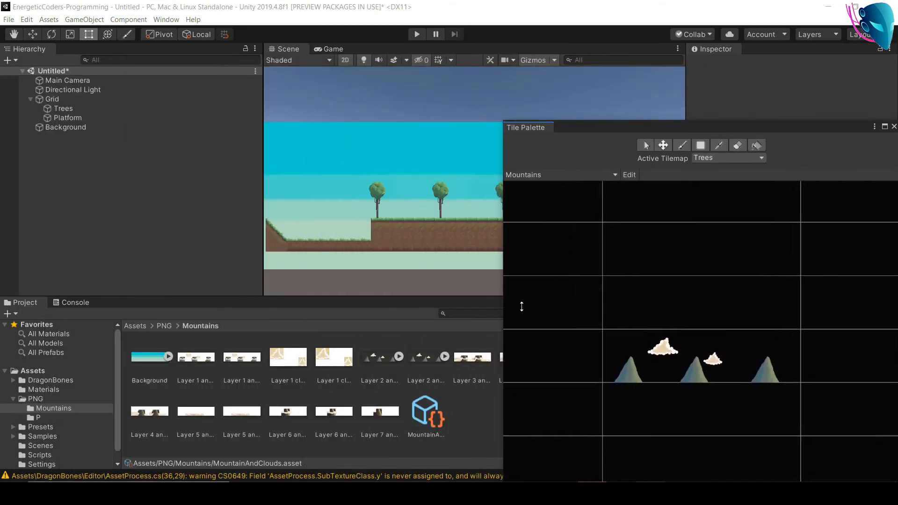
{"action": "left_click", "coordinate": [596, 356]}
{"action": "left_click", "coordinate": [647, 367]}
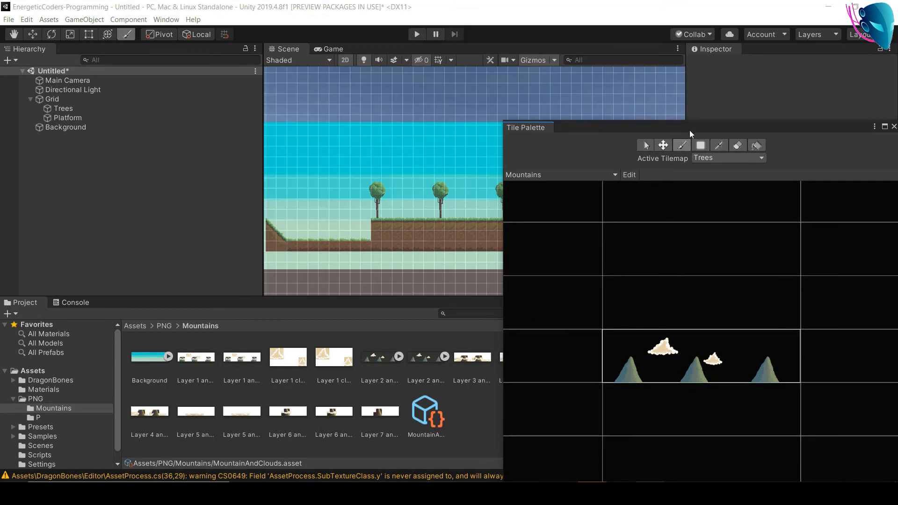
{"action": "left_click_drag", "start_coordinate": [690, 130], "coordinate": [610, 134]}
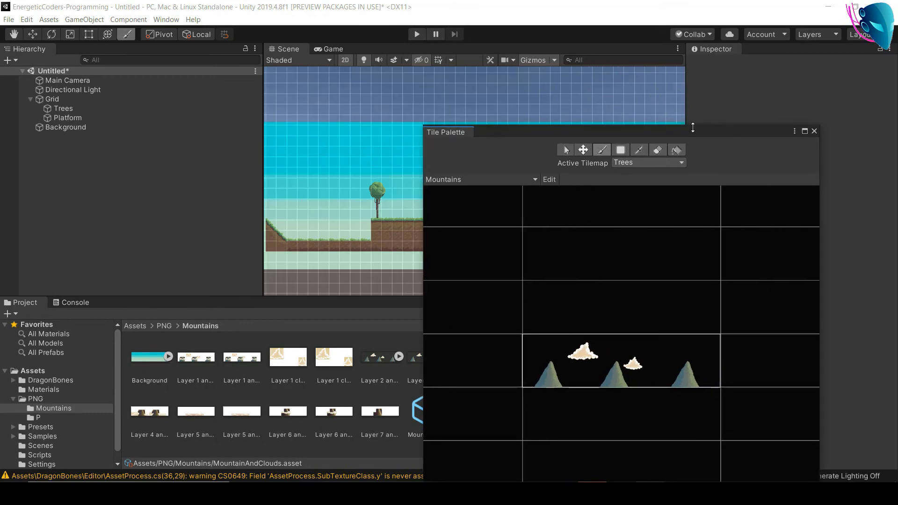
{"action": "left_click_drag", "start_coordinate": [684, 134], "coordinate": [409, 321]}
Step: Duplicate the Platform tilemap under Grid and rename the copy as Mountain
{"action": "left_click", "coordinate": [86, 100]}
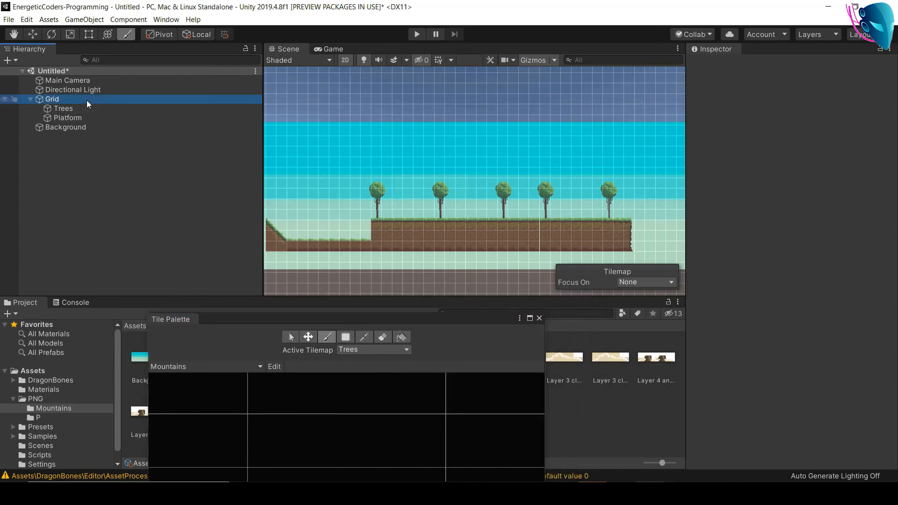
{"action": "left_click", "coordinate": [60, 108]}
{"action": "left_click", "coordinate": [84, 117]}
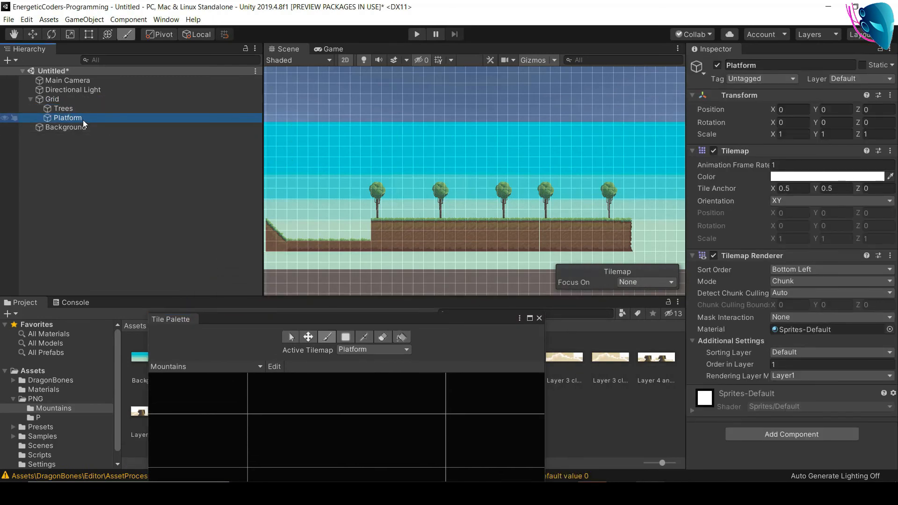
{"action": "key", "text": "ctrl+d"}
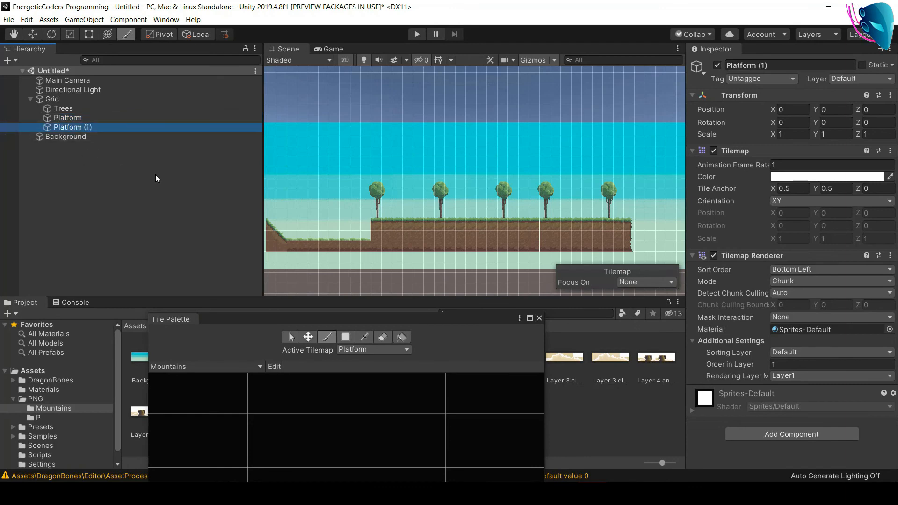
{"action": "key", "text": "F2"}
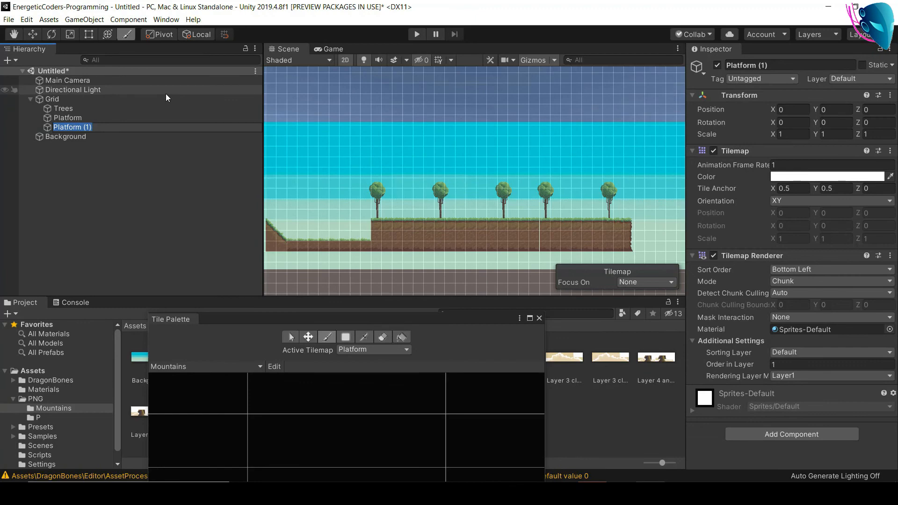
{"action": "type", "text": "Mountain"}
{"action": "key", "text": "Return"}
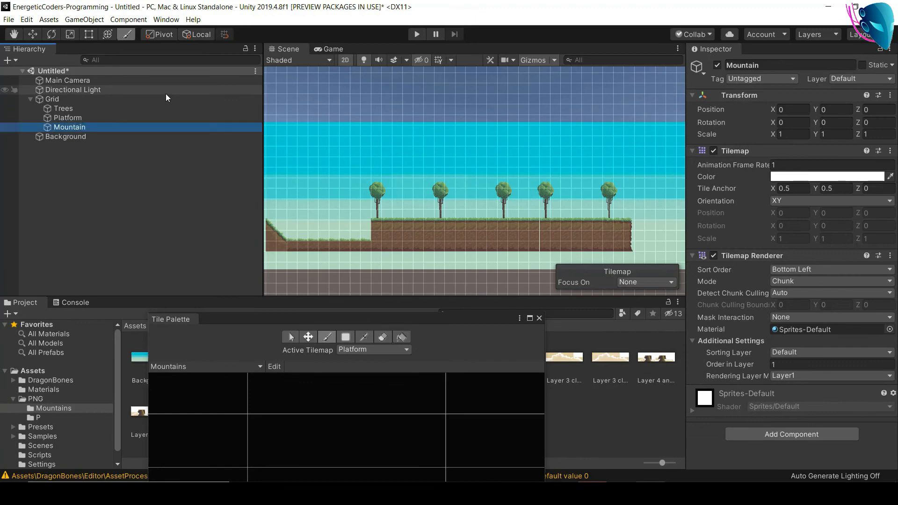
Step: Set the Mountain tilemap's Order in Layer to -1 in its Tilemap Renderer
{"action": "left_click", "coordinate": [838, 367]}
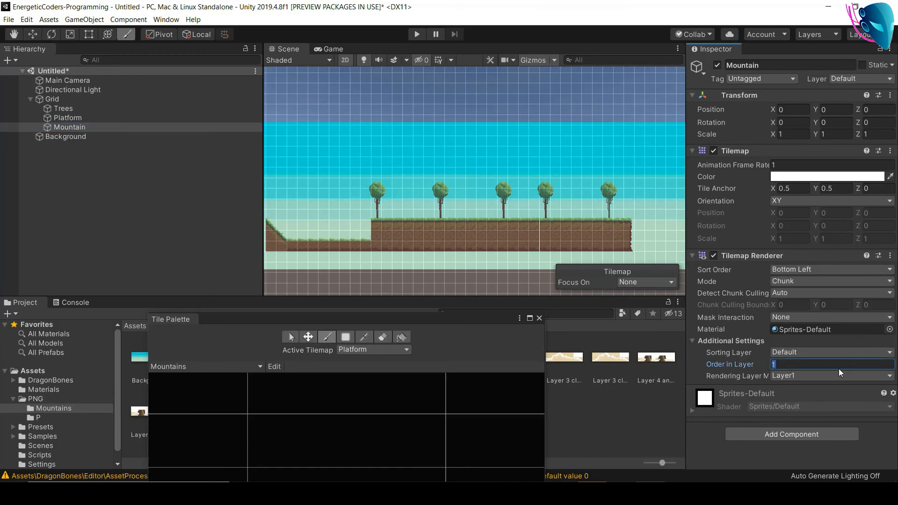
{"action": "type", "text": "-1"}
Step: Make Mountain the active tilemap, paint the mountains-and-clouds tile above the platform behind the trees, and close the Tile Palette
{"action": "left_click", "coordinate": [358, 349]}
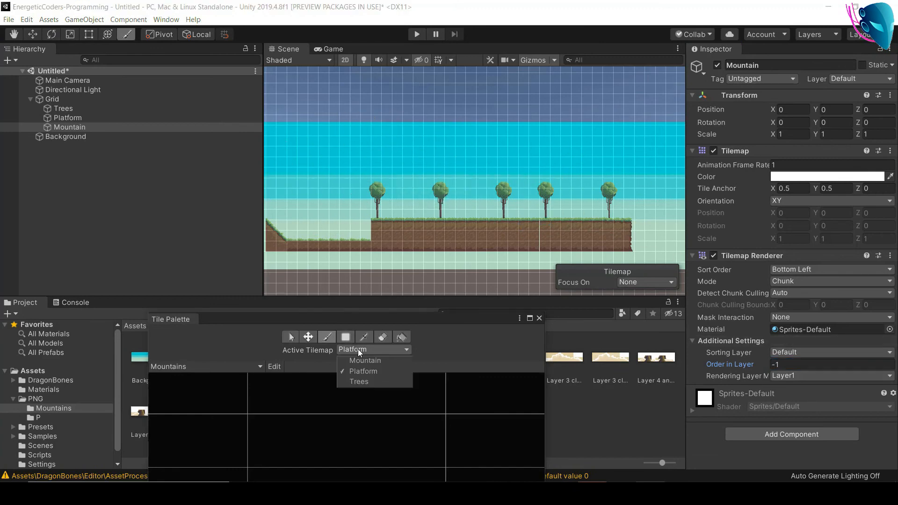
{"action": "left_click", "coordinate": [369, 382]}
{"action": "left_click", "coordinate": [364, 350]}
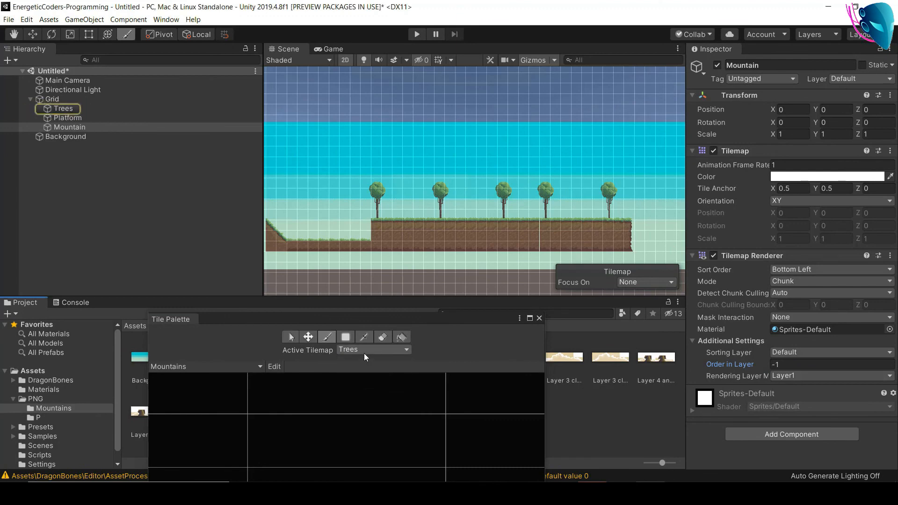
{"action": "left_click", "coordinate": [363, 360]}
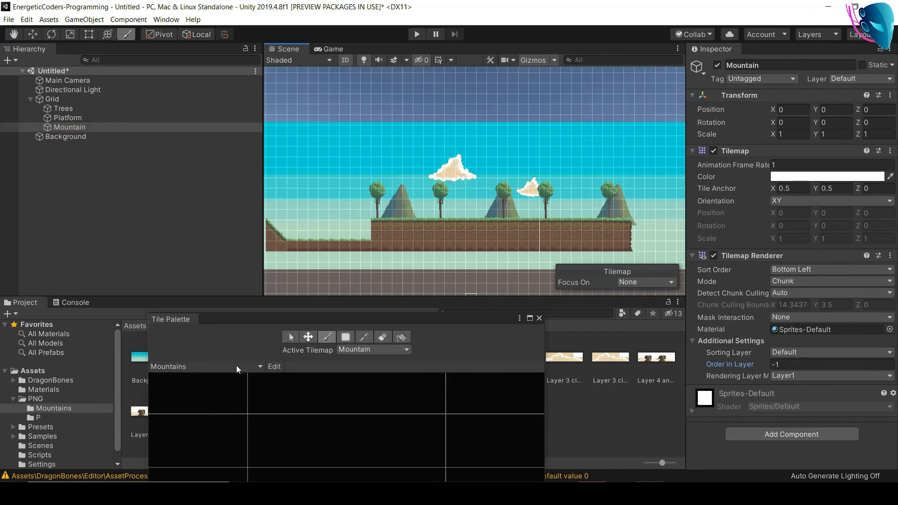
{"action": "left_click", "coordinate": [539, 318]}
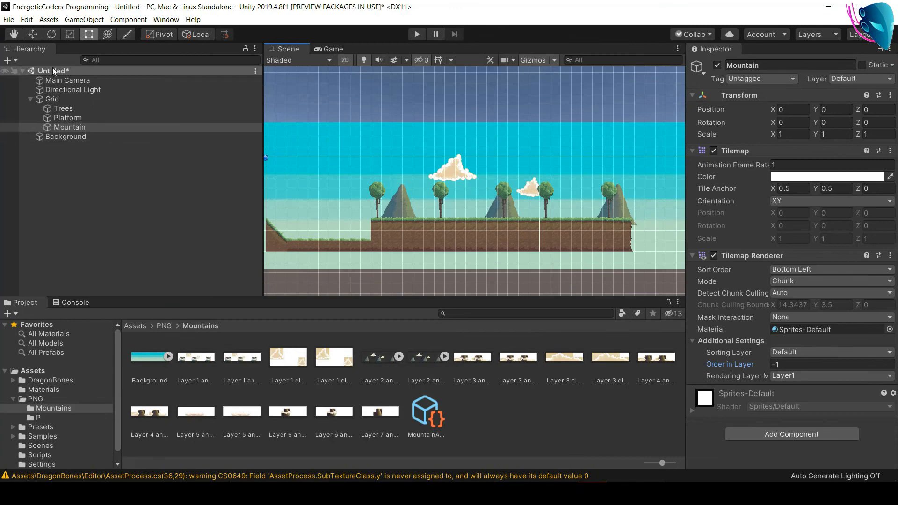
Step: Change the Main Camera's projection from Perspective to Orthographic
{"action": "left_click", "coordinate": [65, 82]}
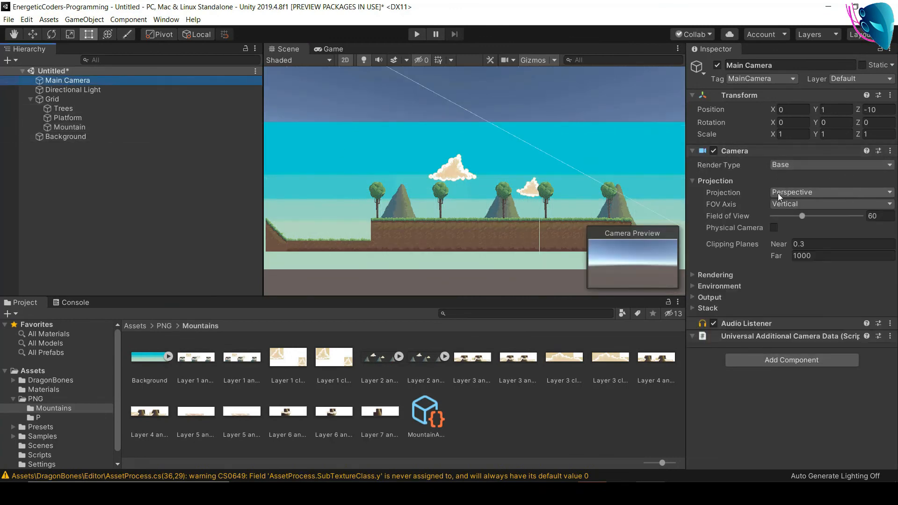
{"action": "left_click", "coordinate": [779, 193]}
{"action": "left_click", "coordinate": [790, 212]}
Step: Frame the trees, mountains and clouds in the Scene view and align the Main Camera with that view
{"action": "middle_click_drag", "start_coordinate": [529, 198], "coordinate": [504, 200]}
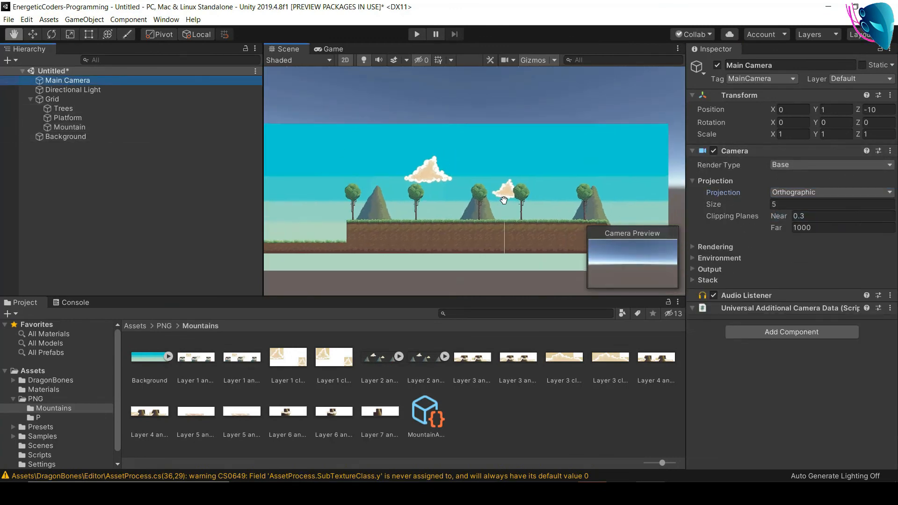
{"action": "scroll", "coordinate": [504, 201], "scroll_direction": "up", "scroll_amount": 3}
{"action": "left_click", "coordinate": [84, 20]}
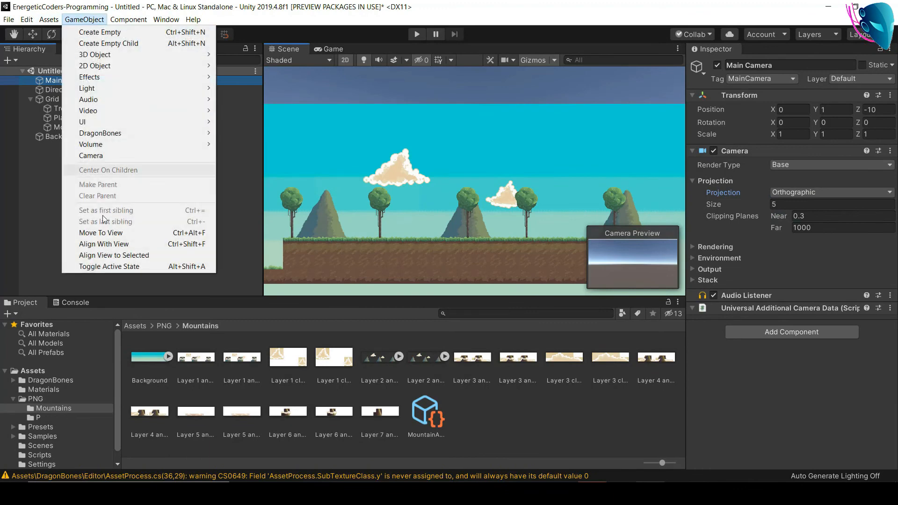
{"action": "left_click", "coordinate": [108, 243]}
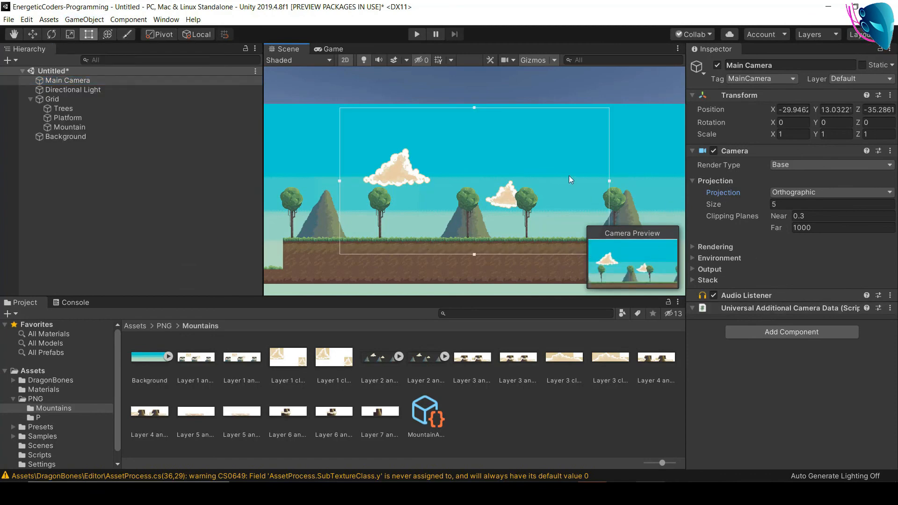
Step: Show the Mountain tilemap's properties in a wider Inspector and run the scene in Play mode
{"action": "left_click", "coordinate": [62, 129]}
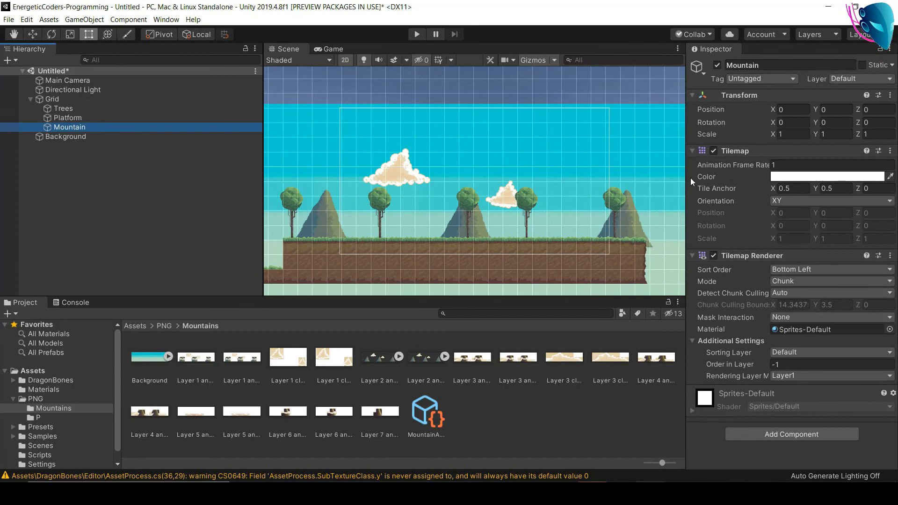
{"action": "left_click_drag", "start_coordinate": [685, 178], "coordinate": [628, 182]}
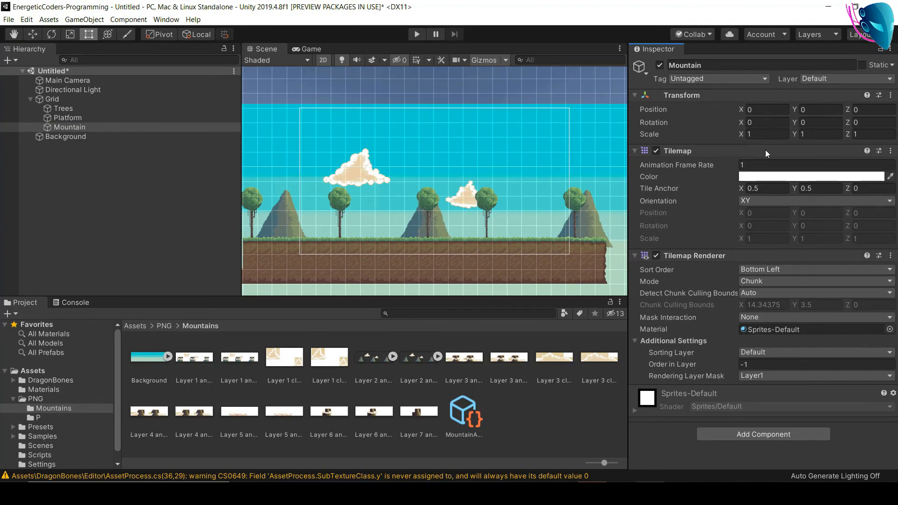
{"action": "left_click", "coordinate": [416, 34]}
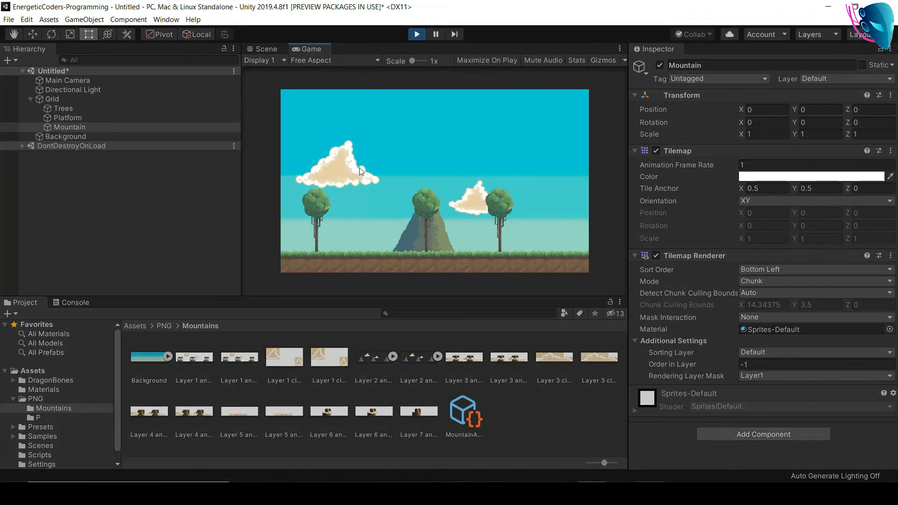
Step: Test an Animation Frame Rate of 5 on the Mountain tilemap while the game runs, and lower it to 3
{"action": "left_click", "coordinate": [754, 165]}
{"action": "type", "text": "5"}
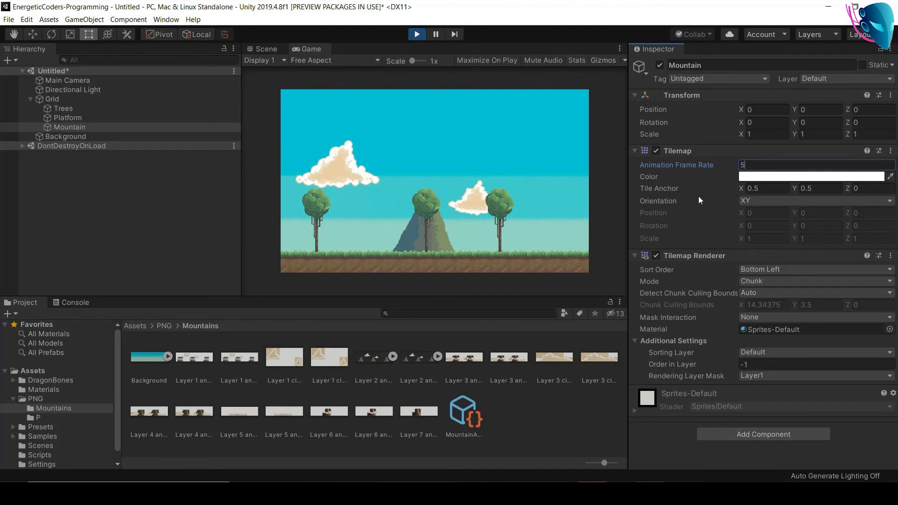
{"action": "double_click", "coordinate": [748, 165]}
{"action": "type", "text": "3"}
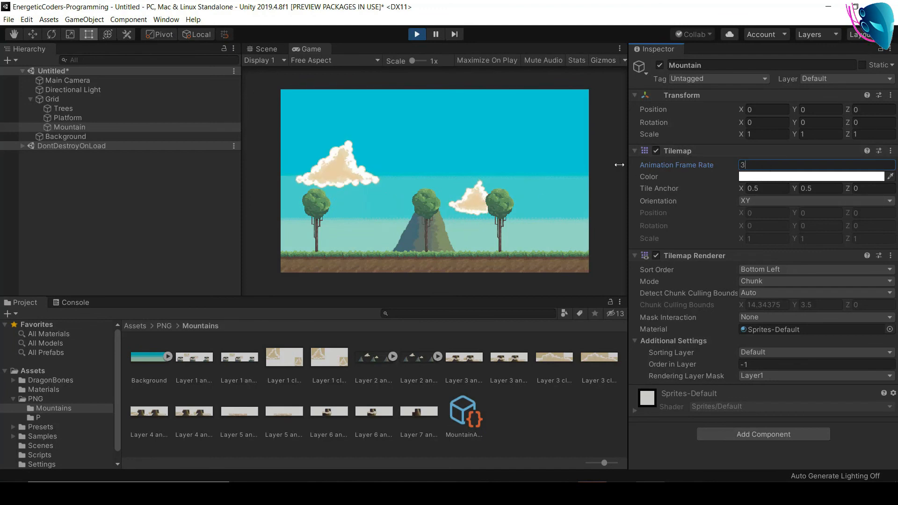